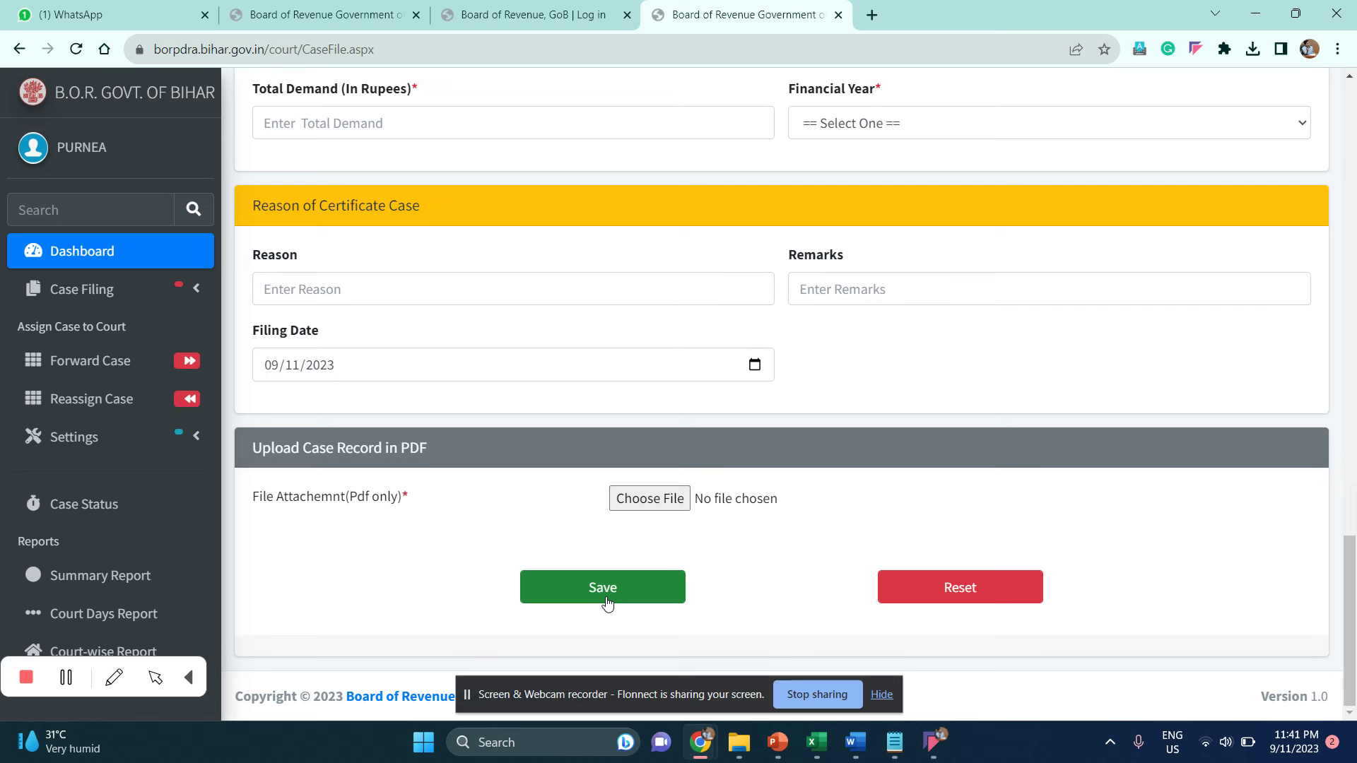
- Load the borpdra.bihar.gov.in home page in the browser tab showing the login page and view its Important Links section
left_click(196, 291)
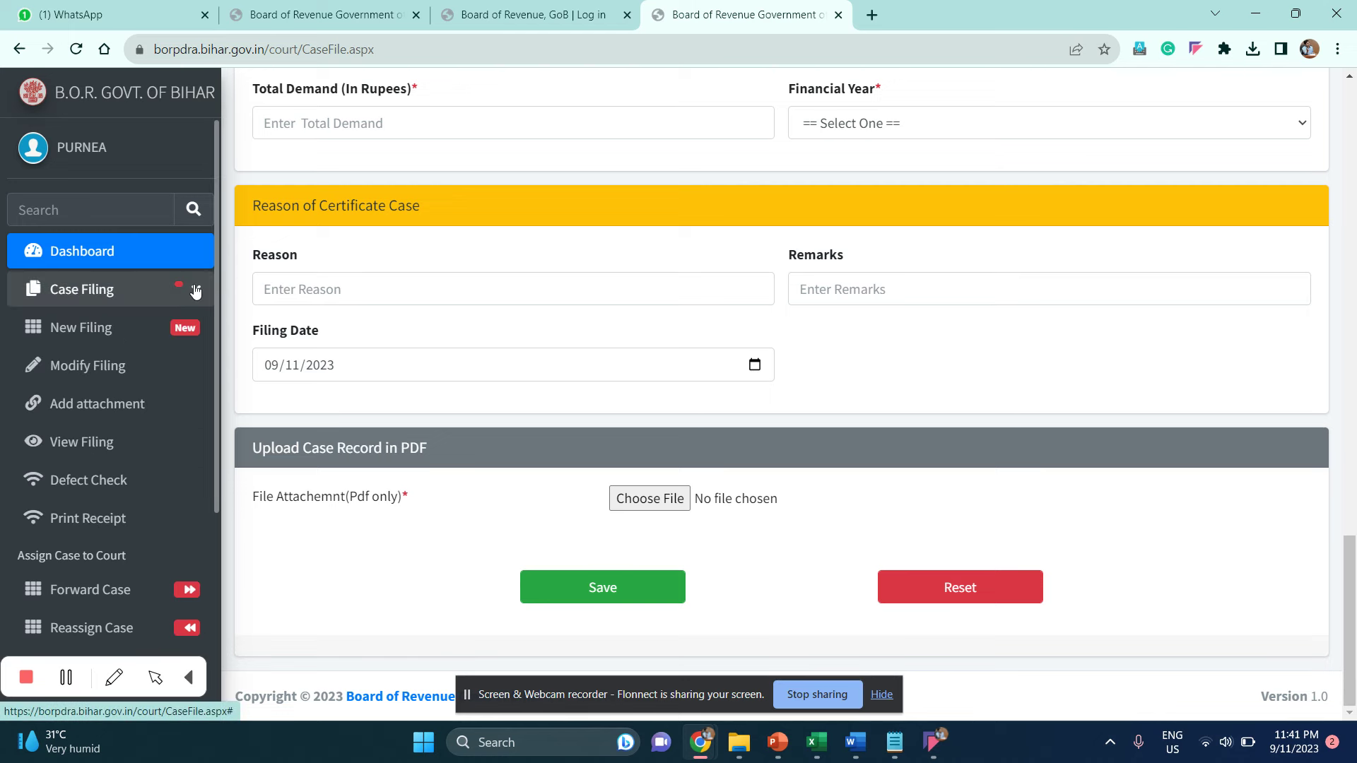
left_click(558, 15)
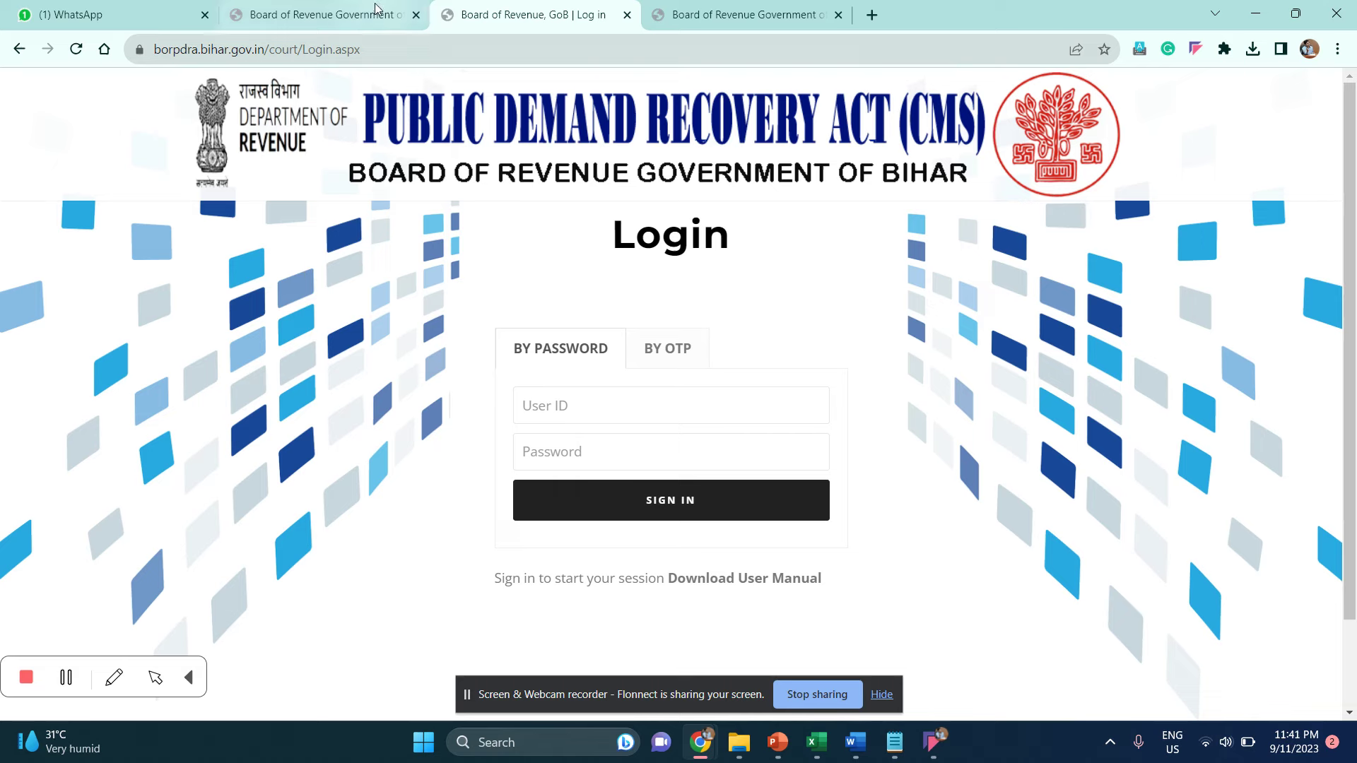
left_click(372, 10)
left_click(541, 20)
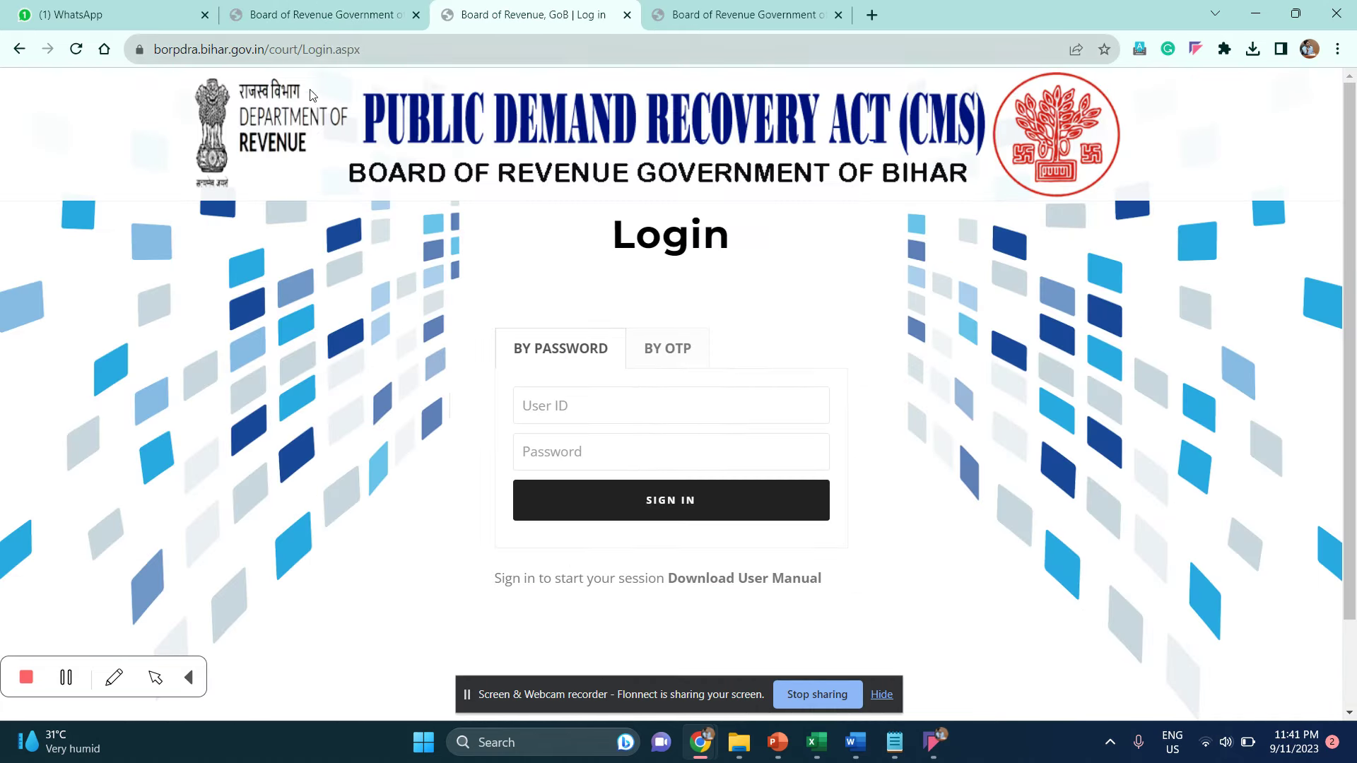
left_click_drag(263, 50, 604, 69)
key("BackSpace")
key("Return")
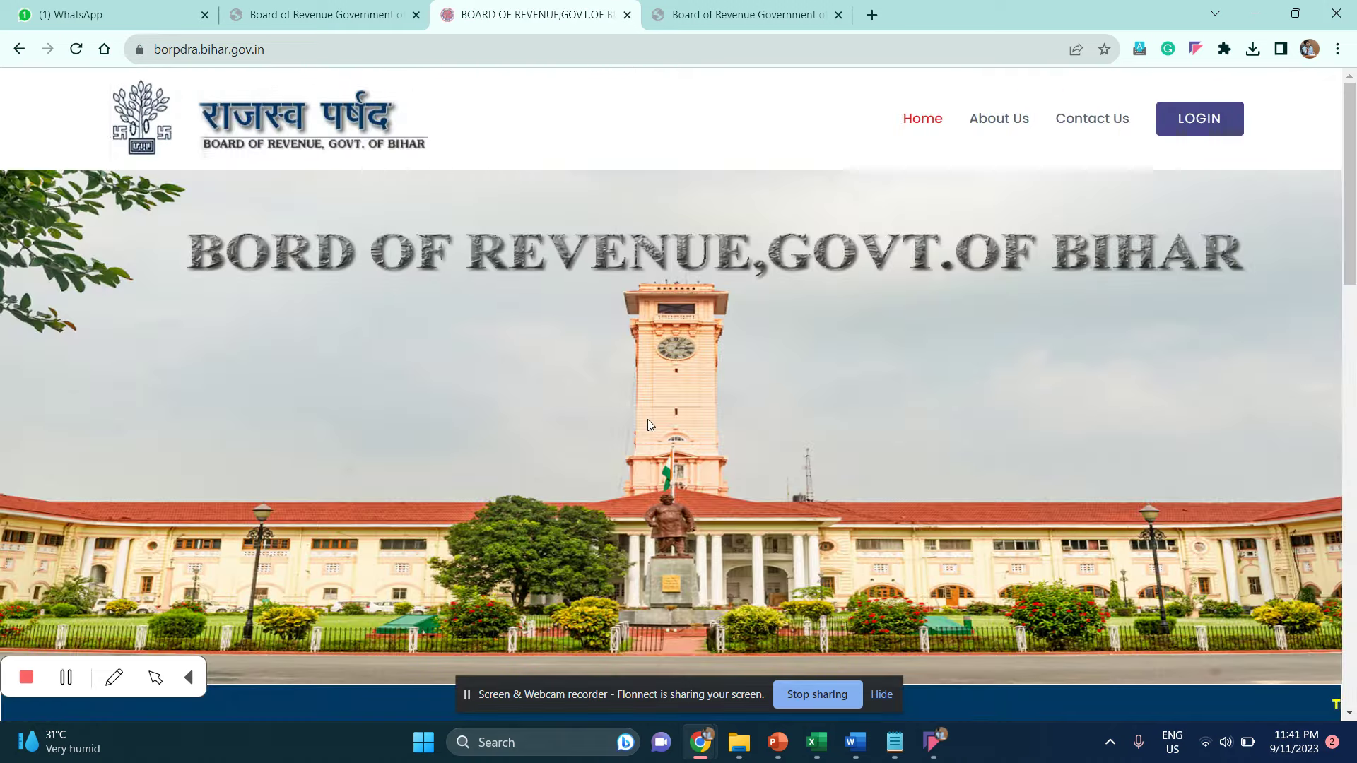
scroll(647, 419, "down", 15)
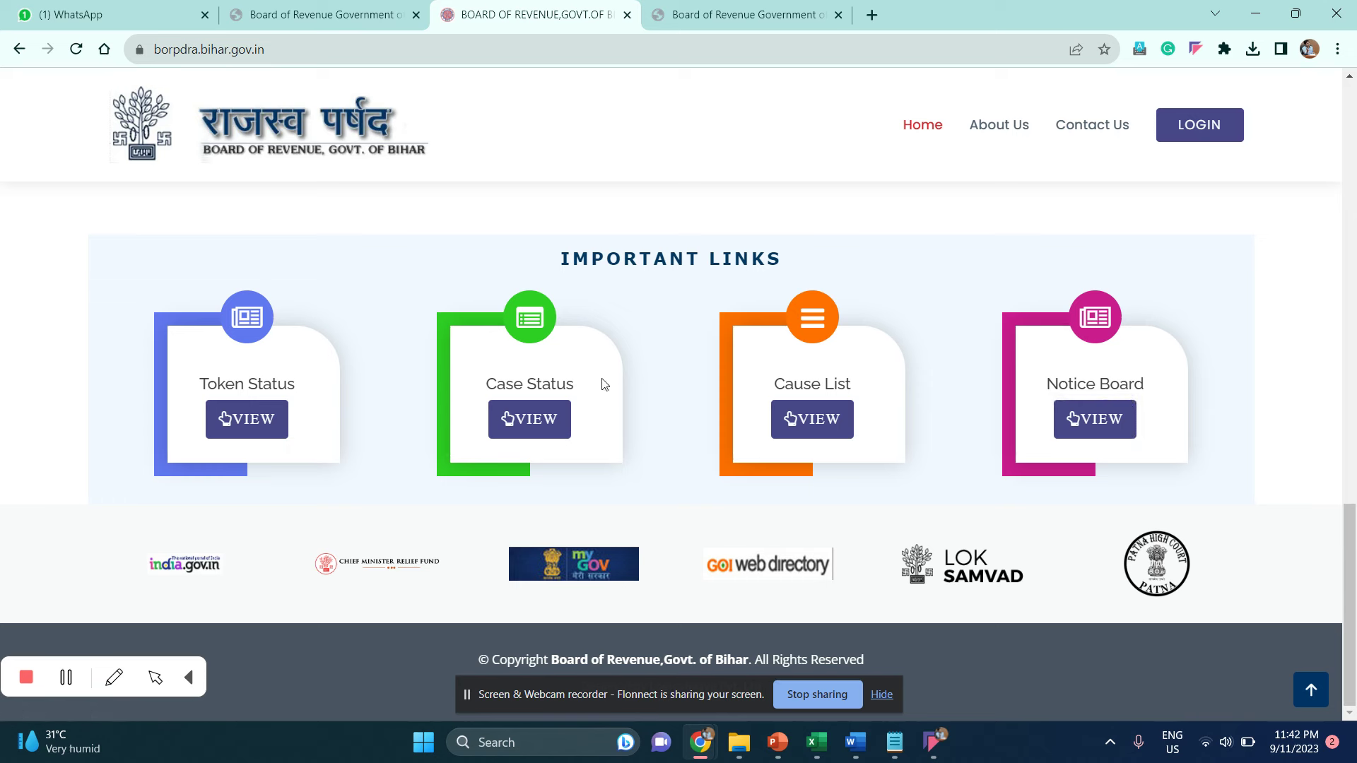
- Return to the New Case File form and review its sections from Certificate Holder Classification through Upload Case Record in PDF
left_click(772, 9)
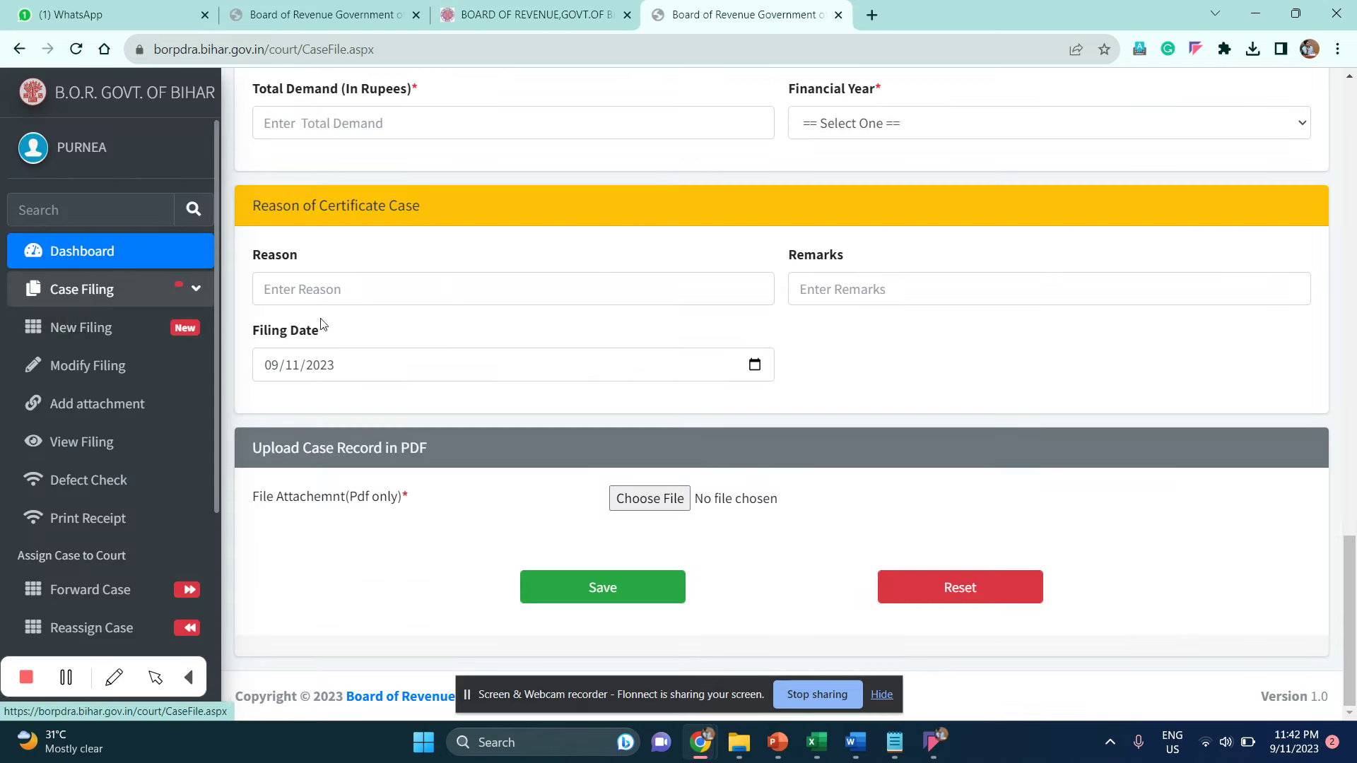
scroll(531, 270, "up", 15)
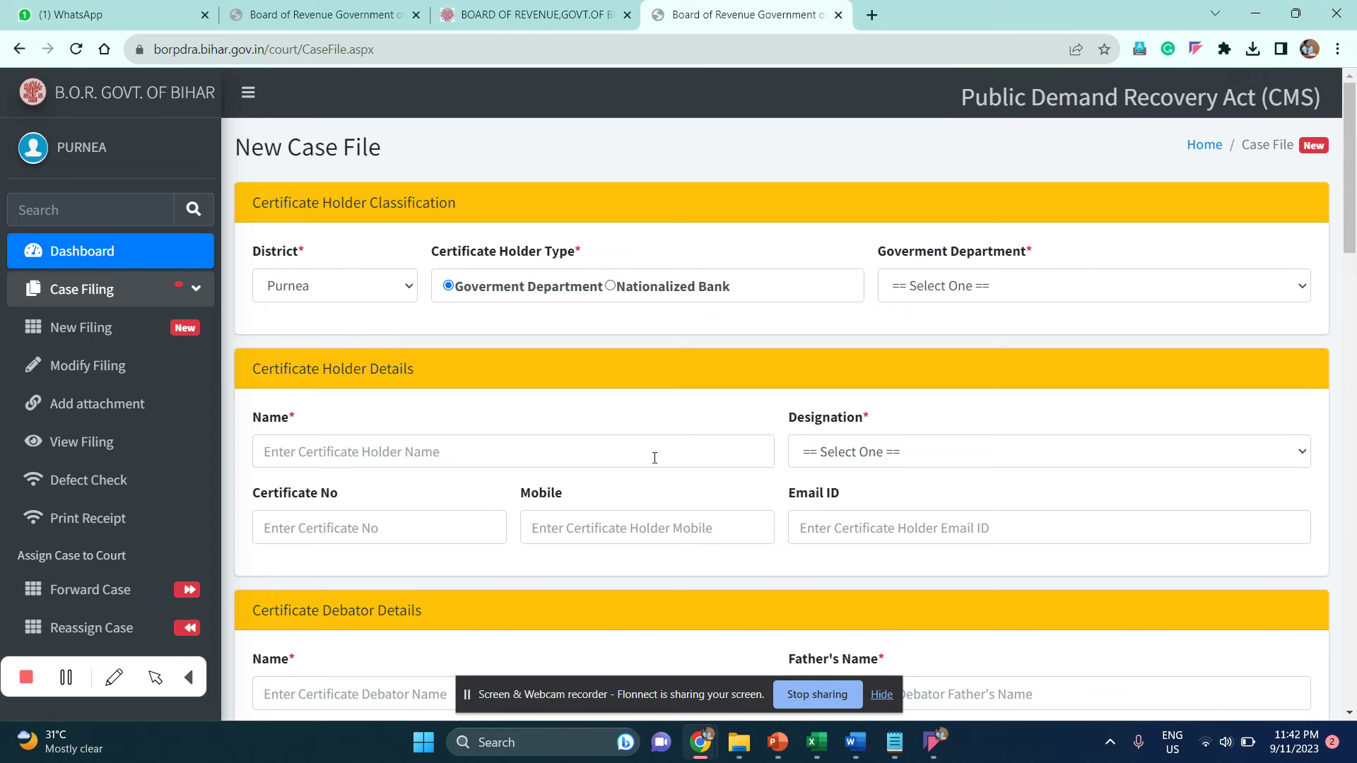
scroll(650, 456, "down", 2)
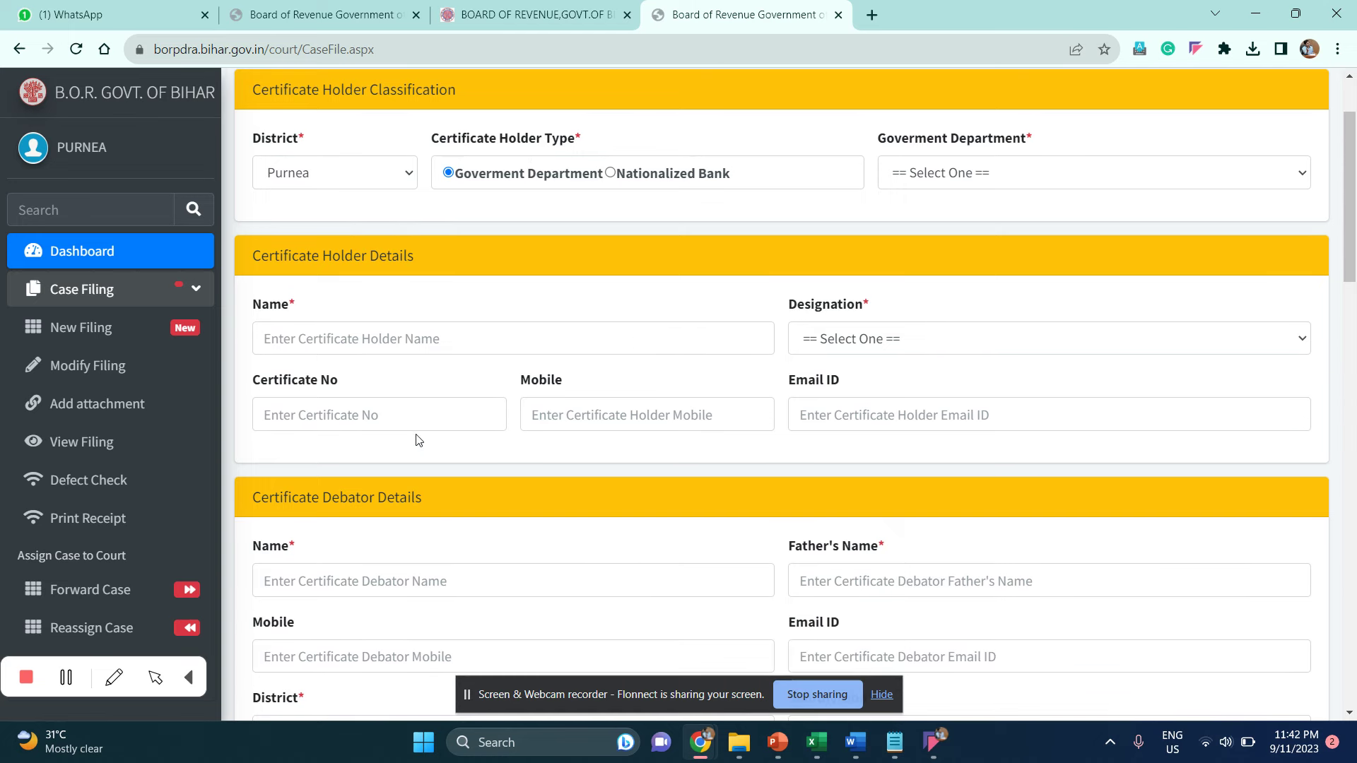
scroll(672, 418, "down", 2)
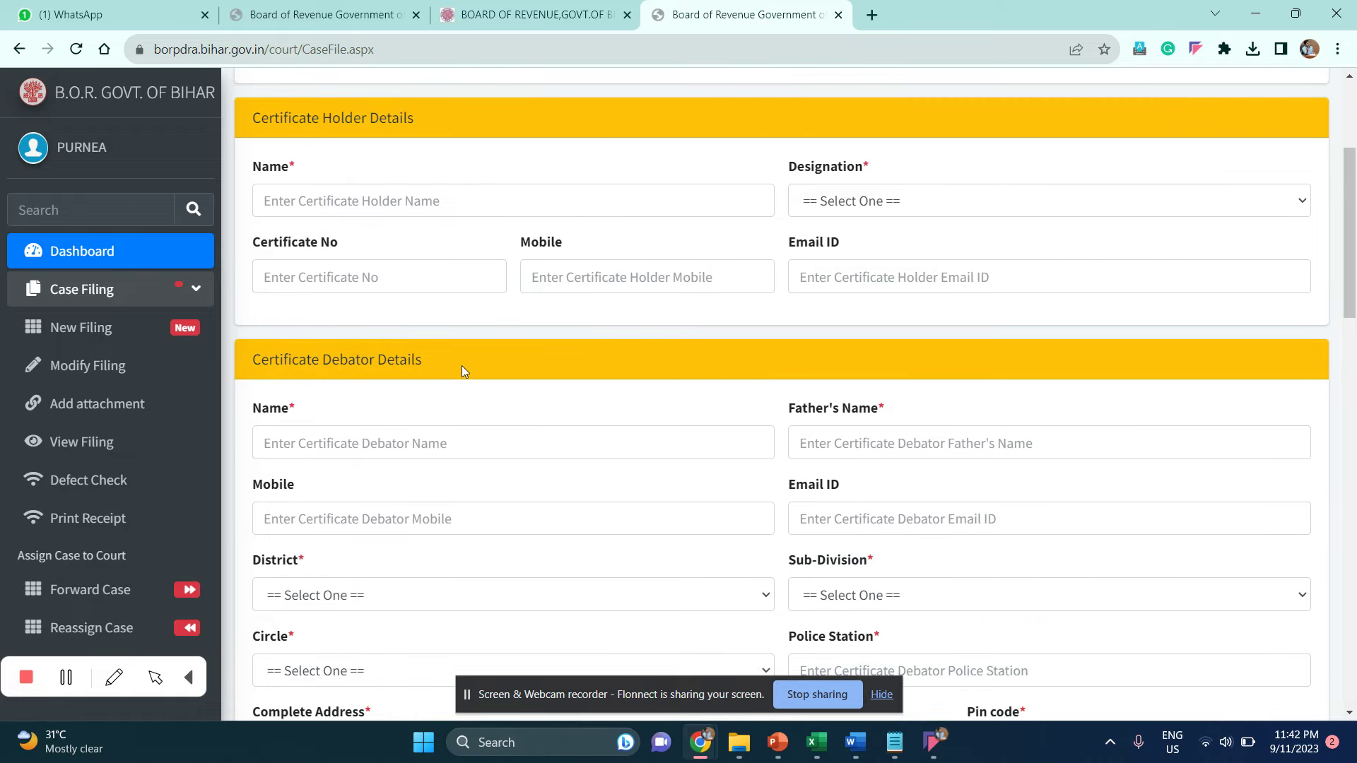
scroll(525, 382, "down", 8)
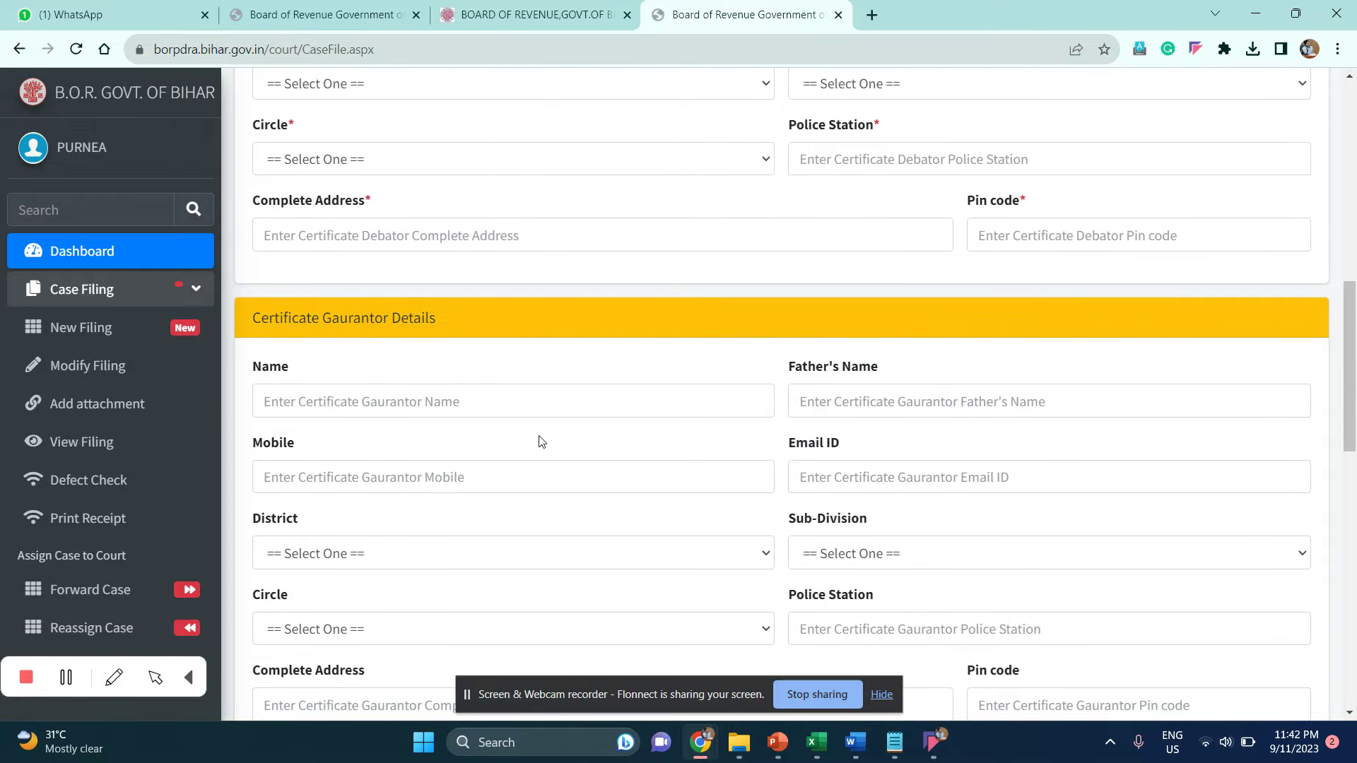
scroll(542, 442, "down", 3)
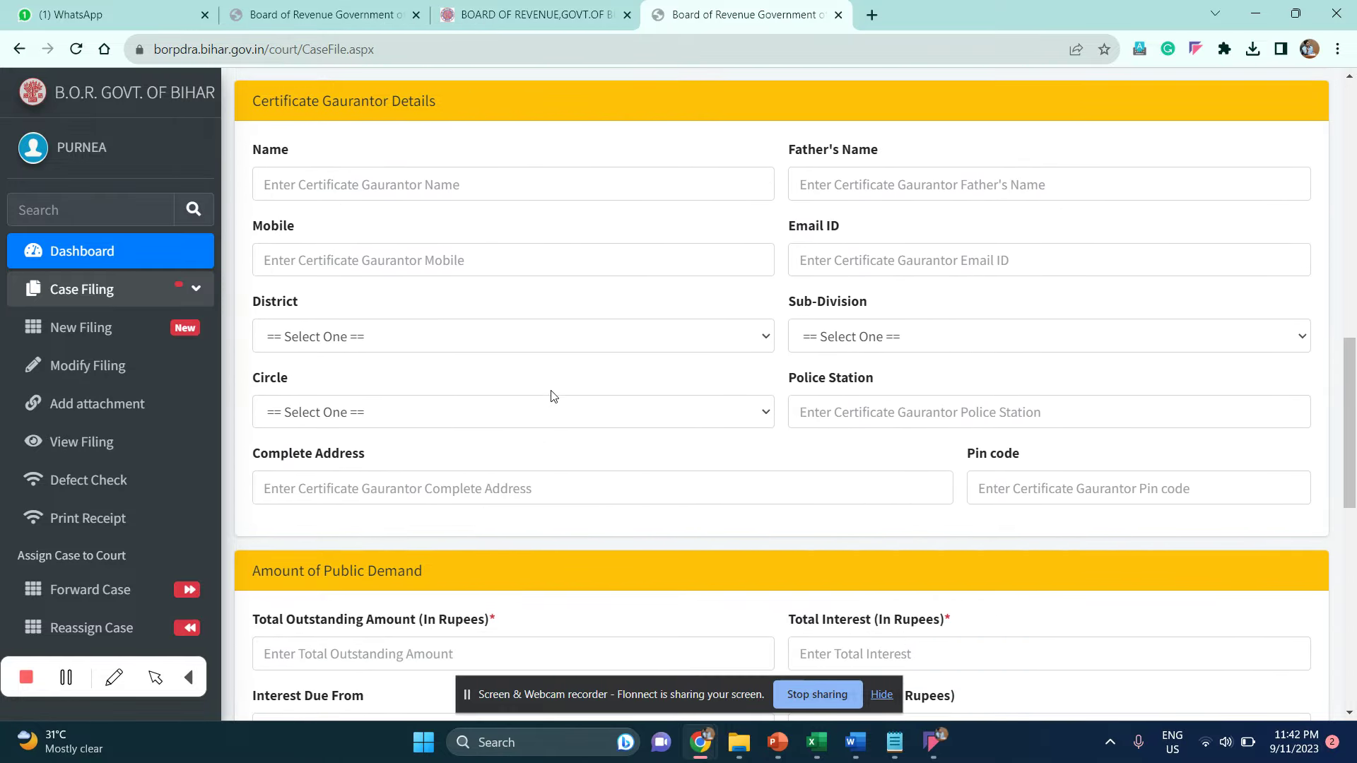
scroll(462, 389, "up", 4)
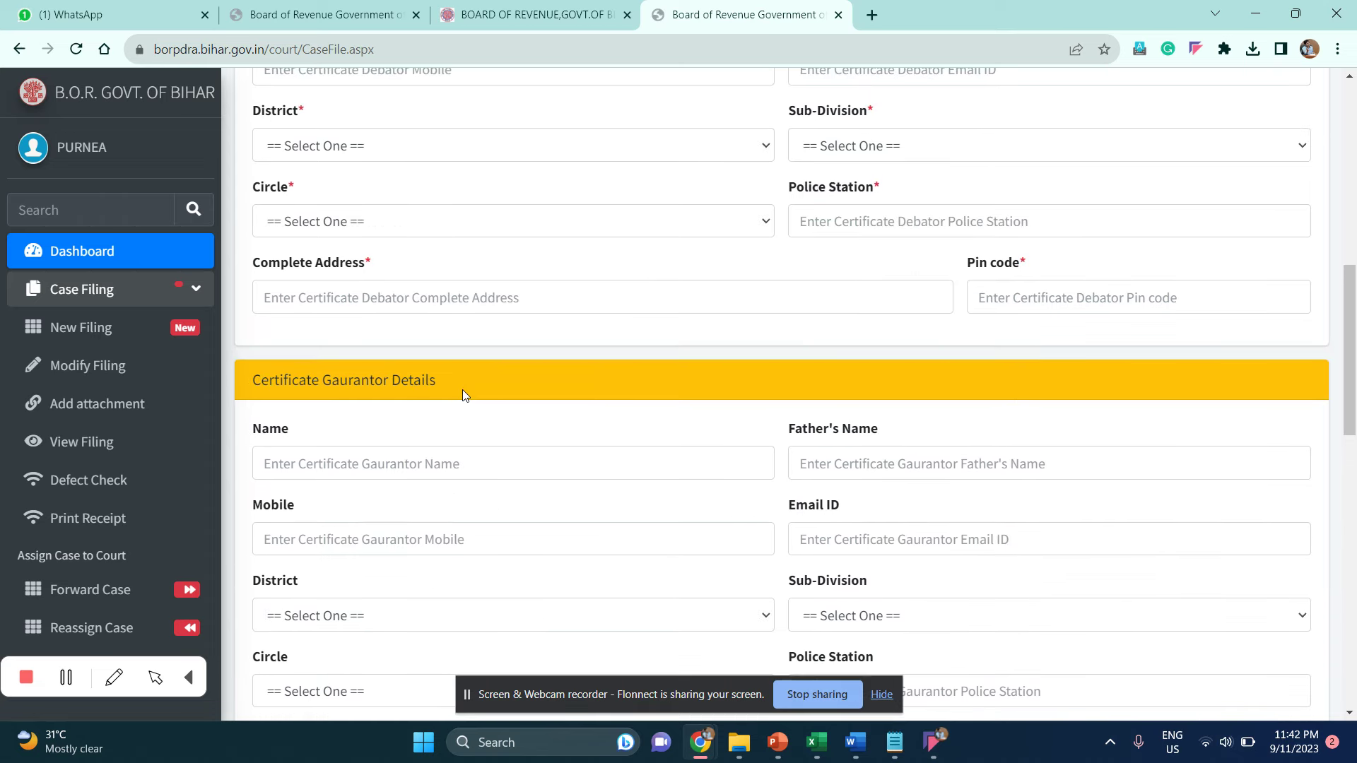
scroll(462, 389, "down", 4)
scroll(462, 394, "down", 4)
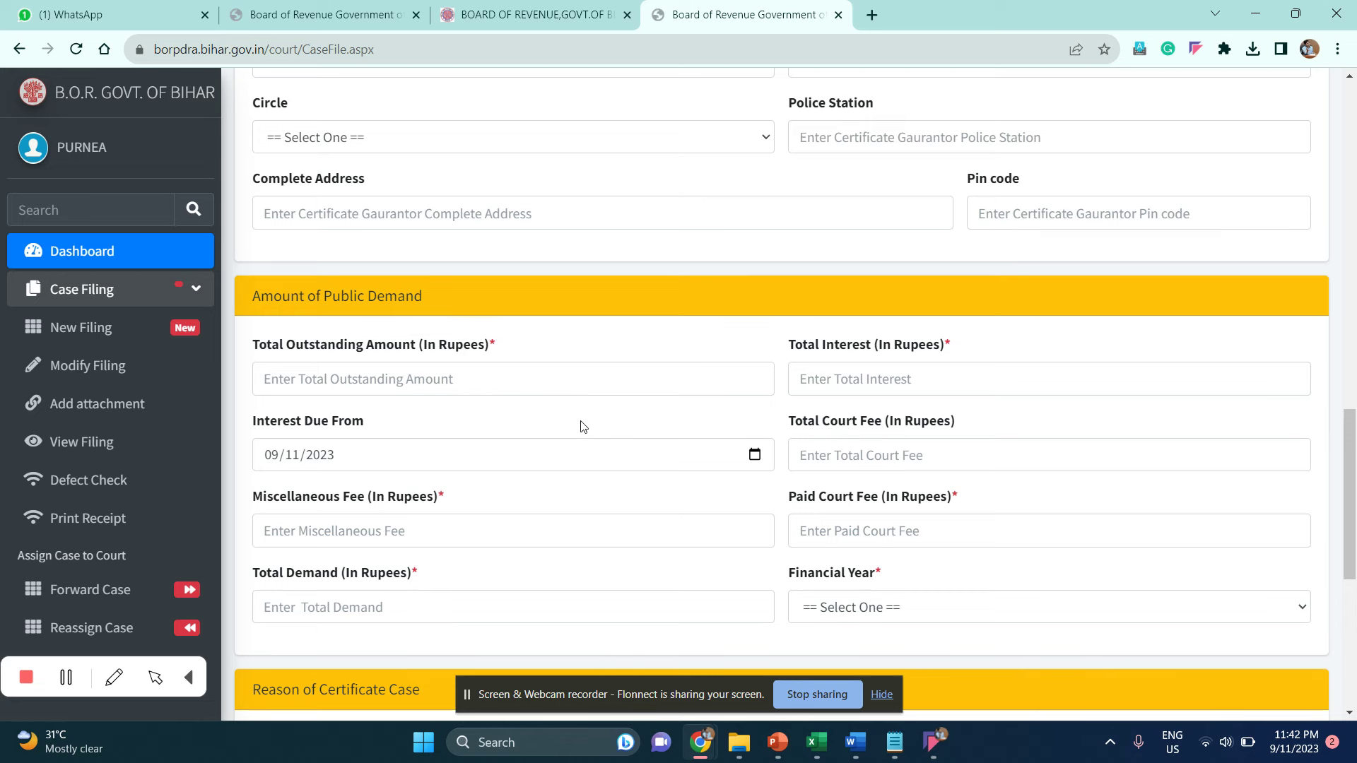
scroll(579, 422, "down", 2)
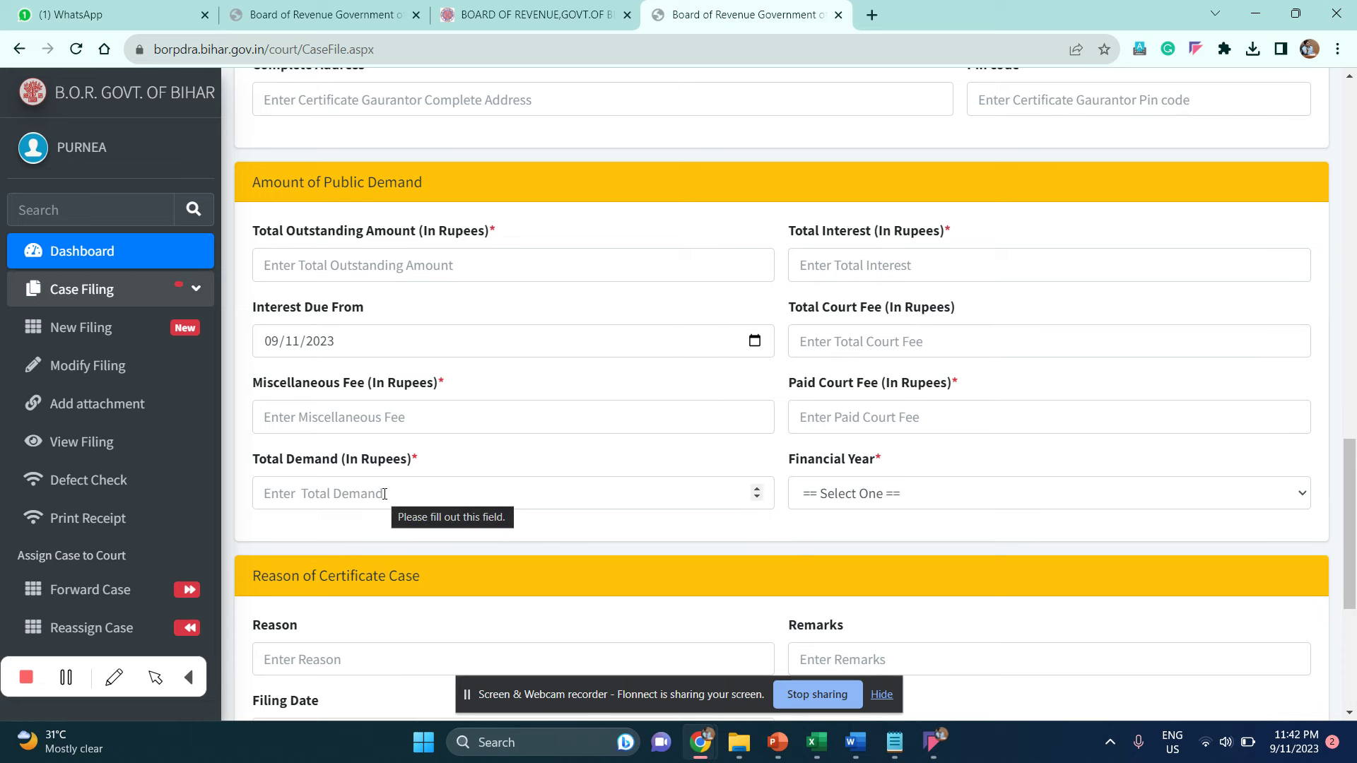
scroll(536, 396, "down", 3)
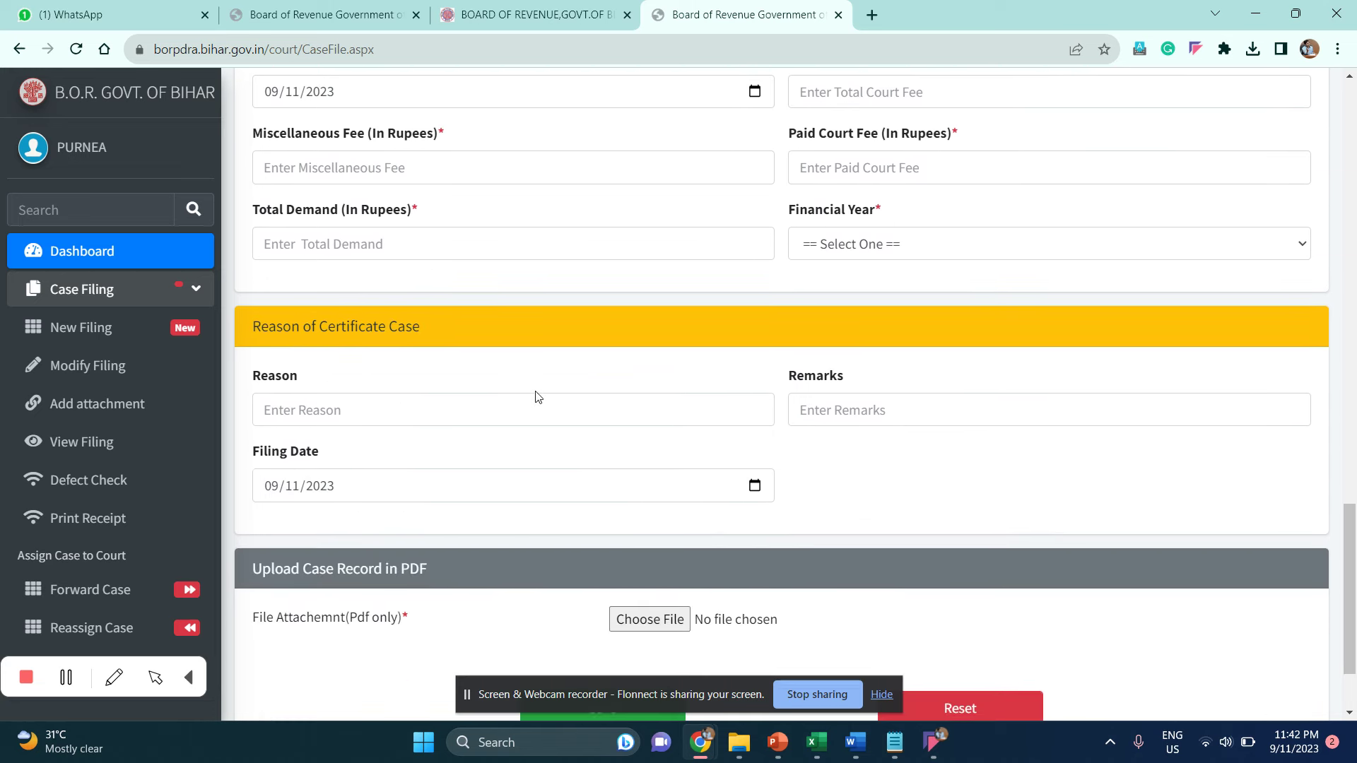
scroll(535, 397, "down", 2)
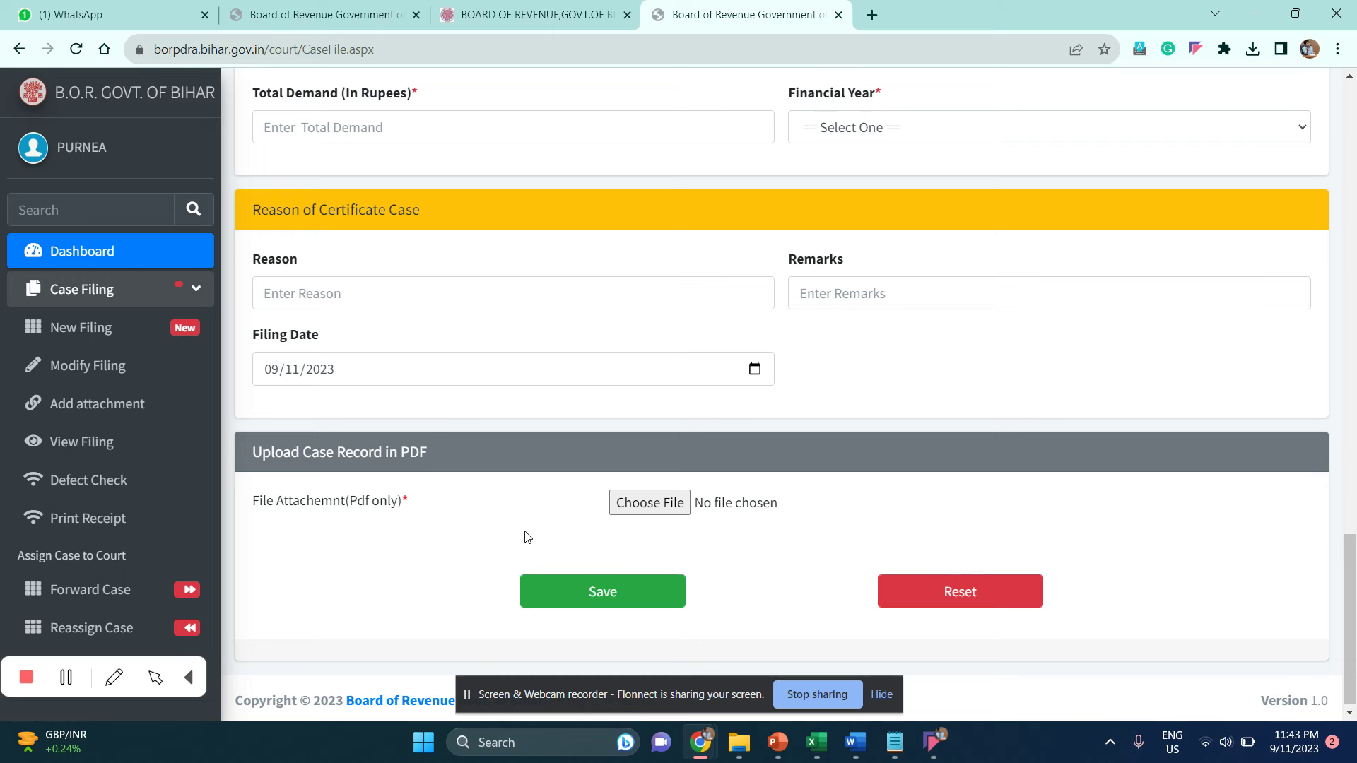
- Open the Modify Filing page and show the filings with the filter set to All
left_click(101, 373)
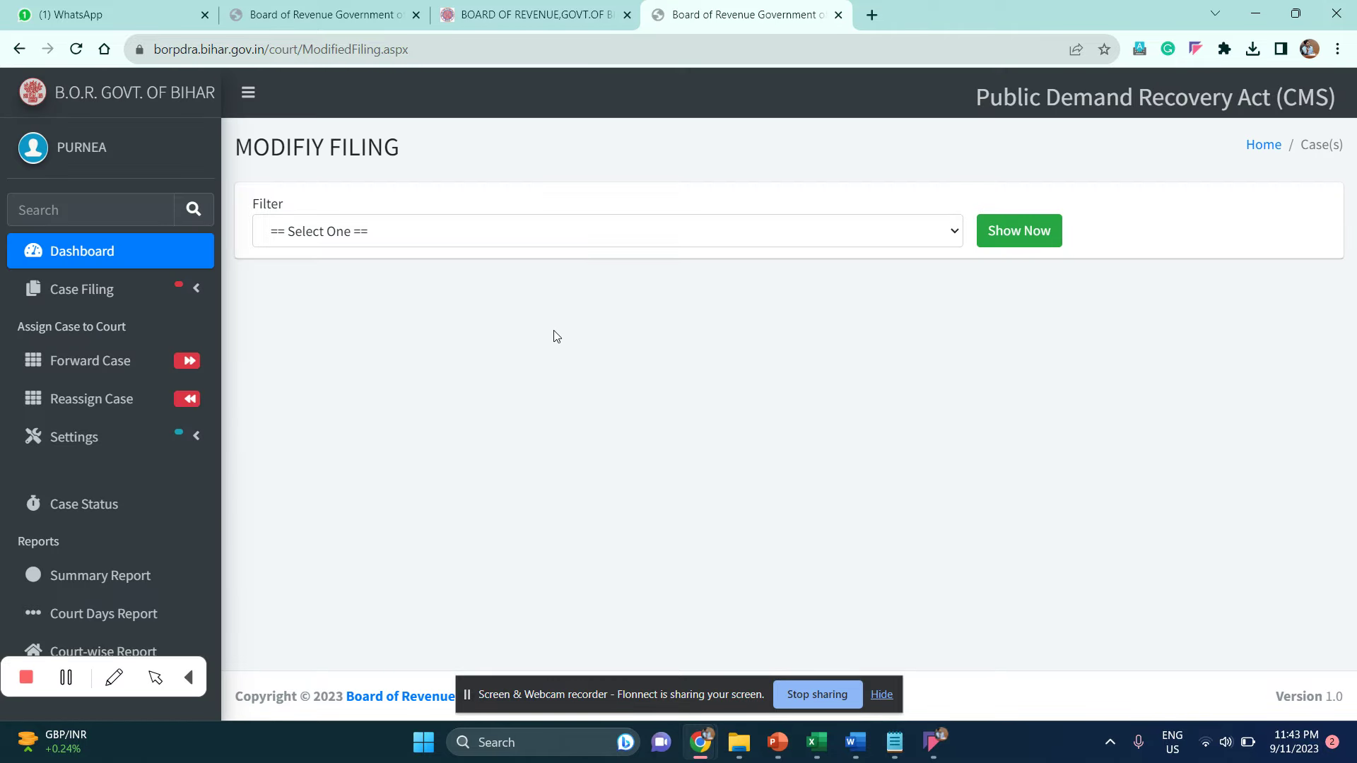
left_click(483, 226)
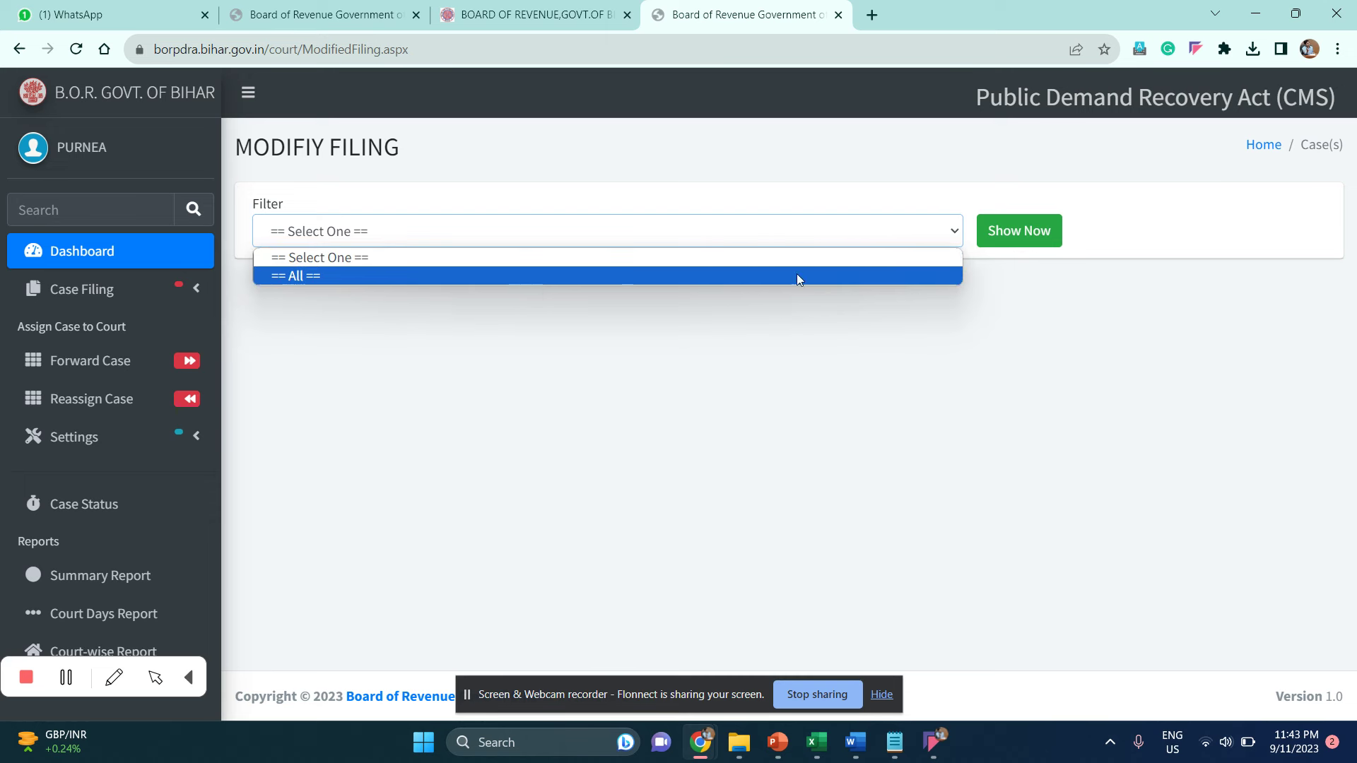
left_click(1037, 232)
left_click(1037, 232)
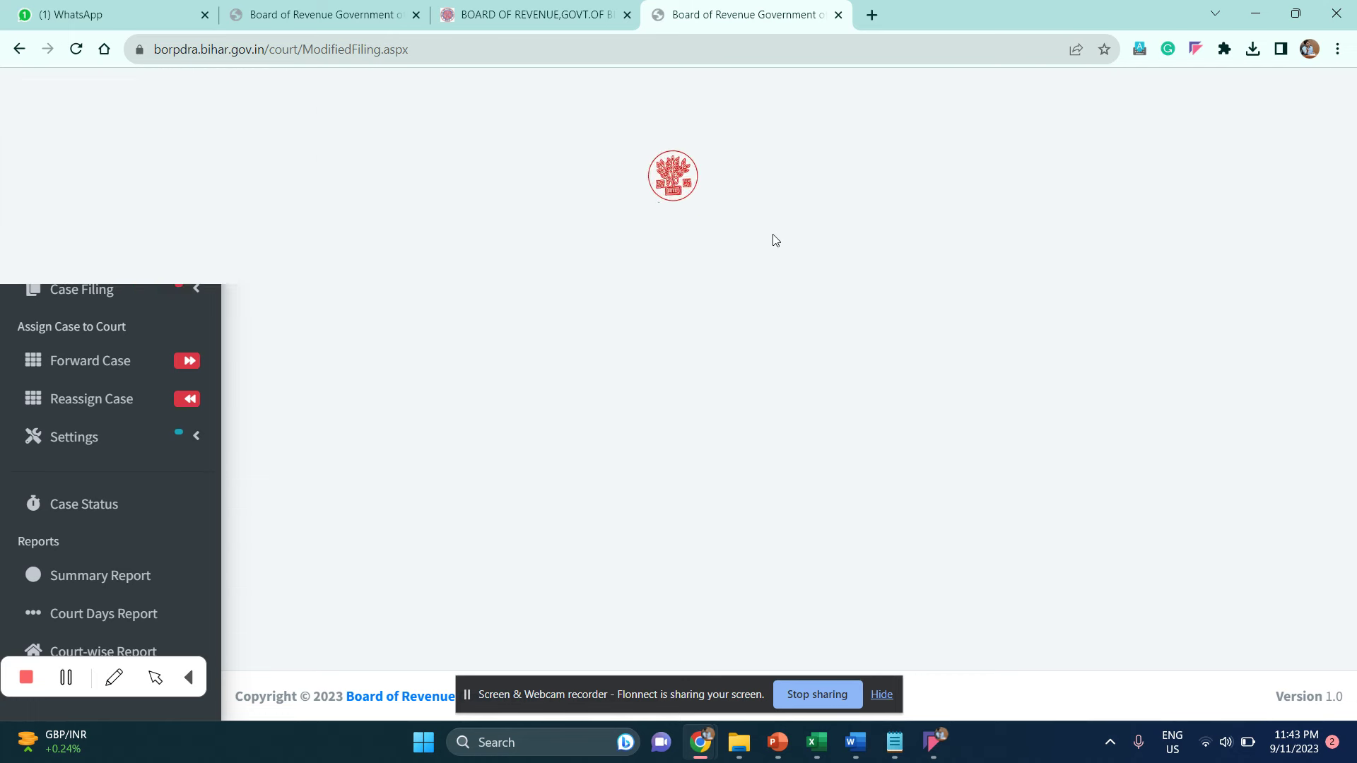
left_click(773, 236)
left_click(722, 281)
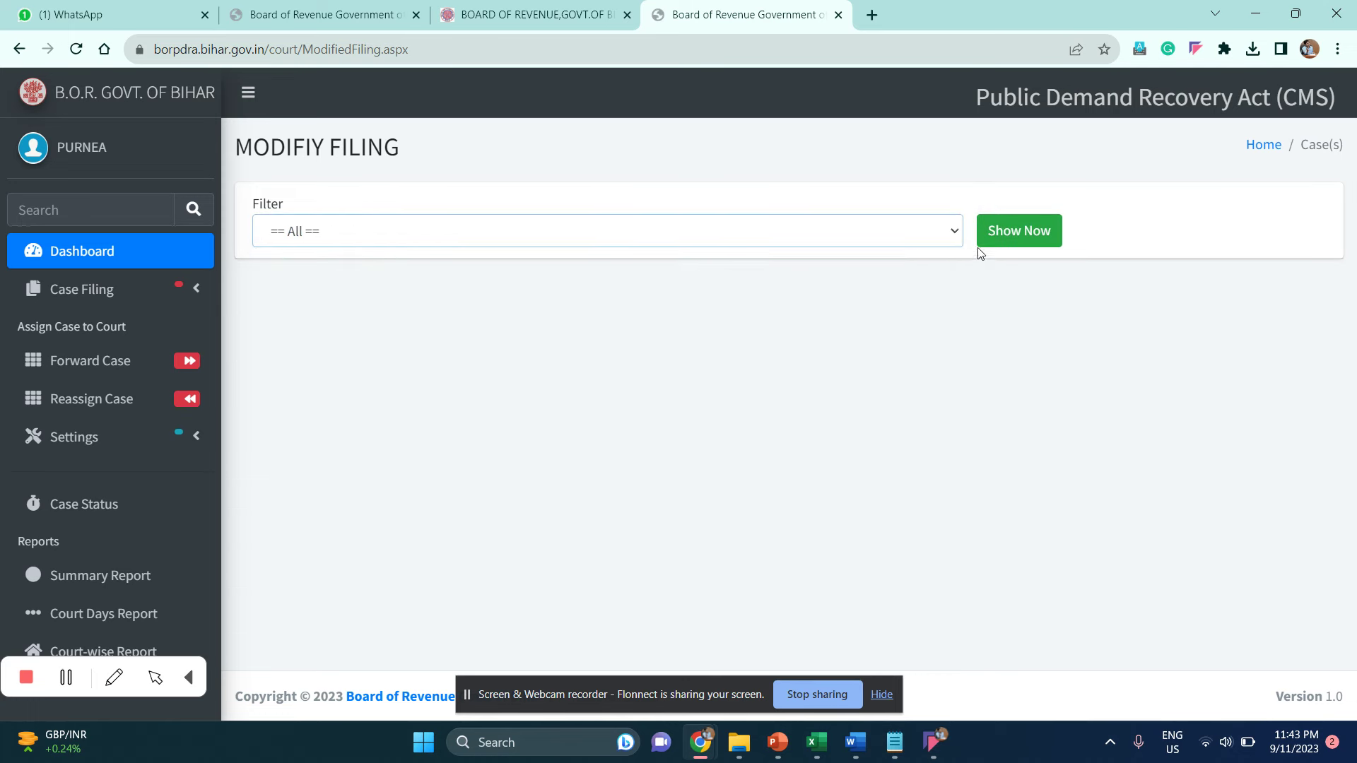
left_click(1037, 224)
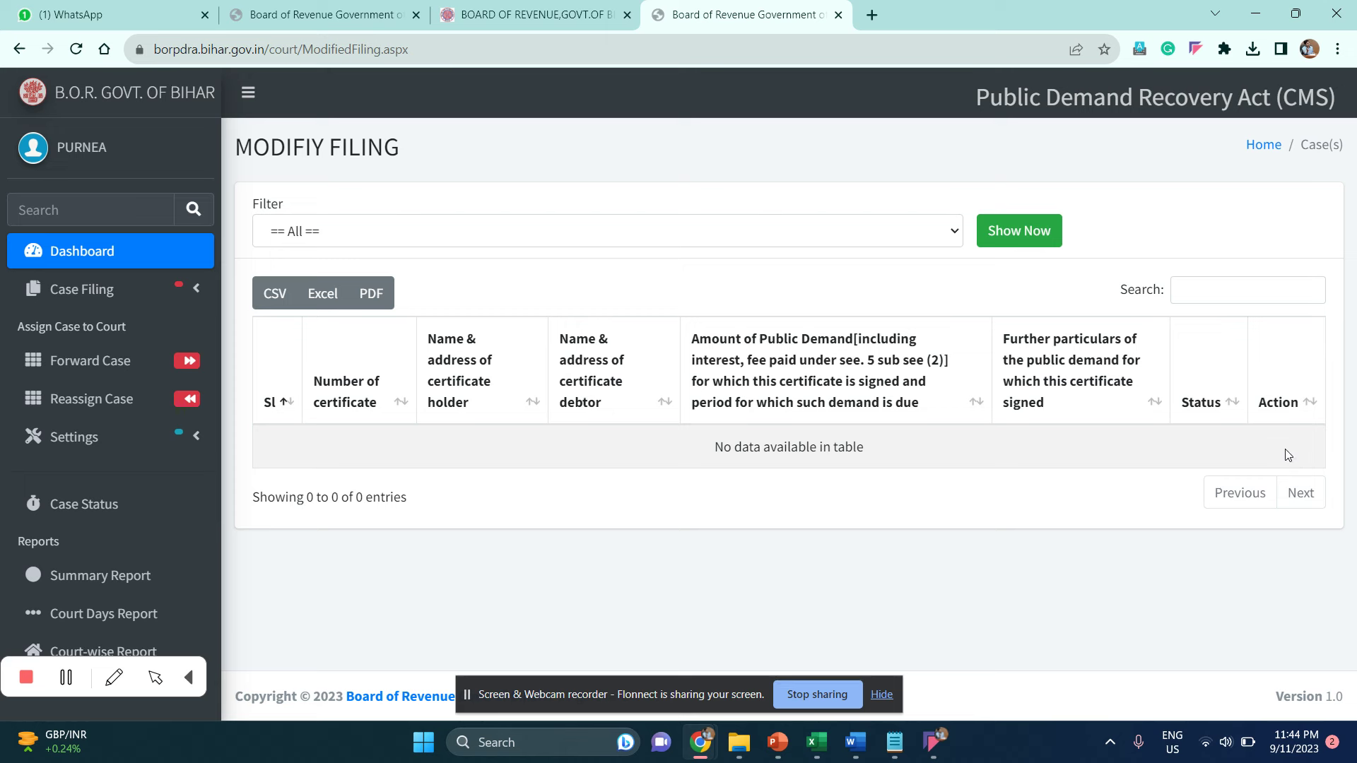
- Open the Add attachment page and examine the Case Temp No search and the attachment Details field
left_click(190, 292)
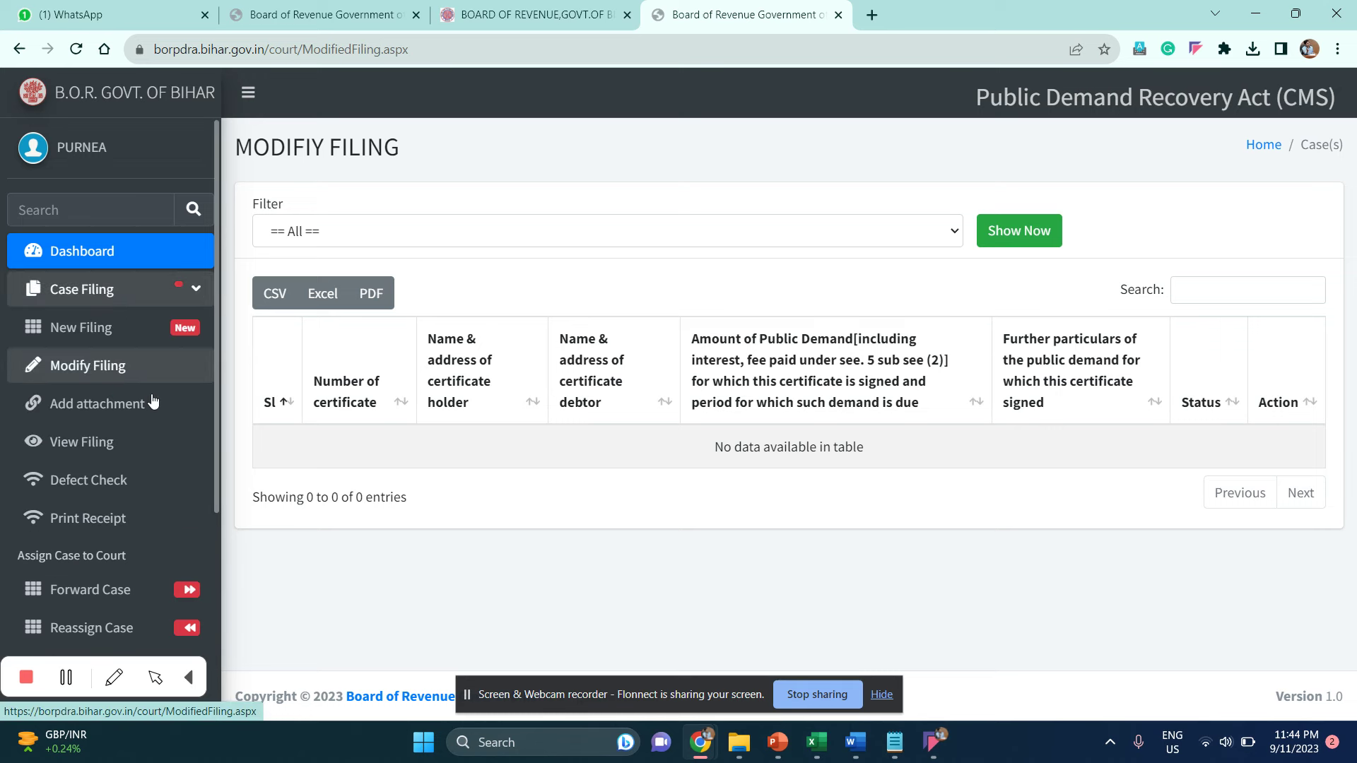
left_click(108, 406)
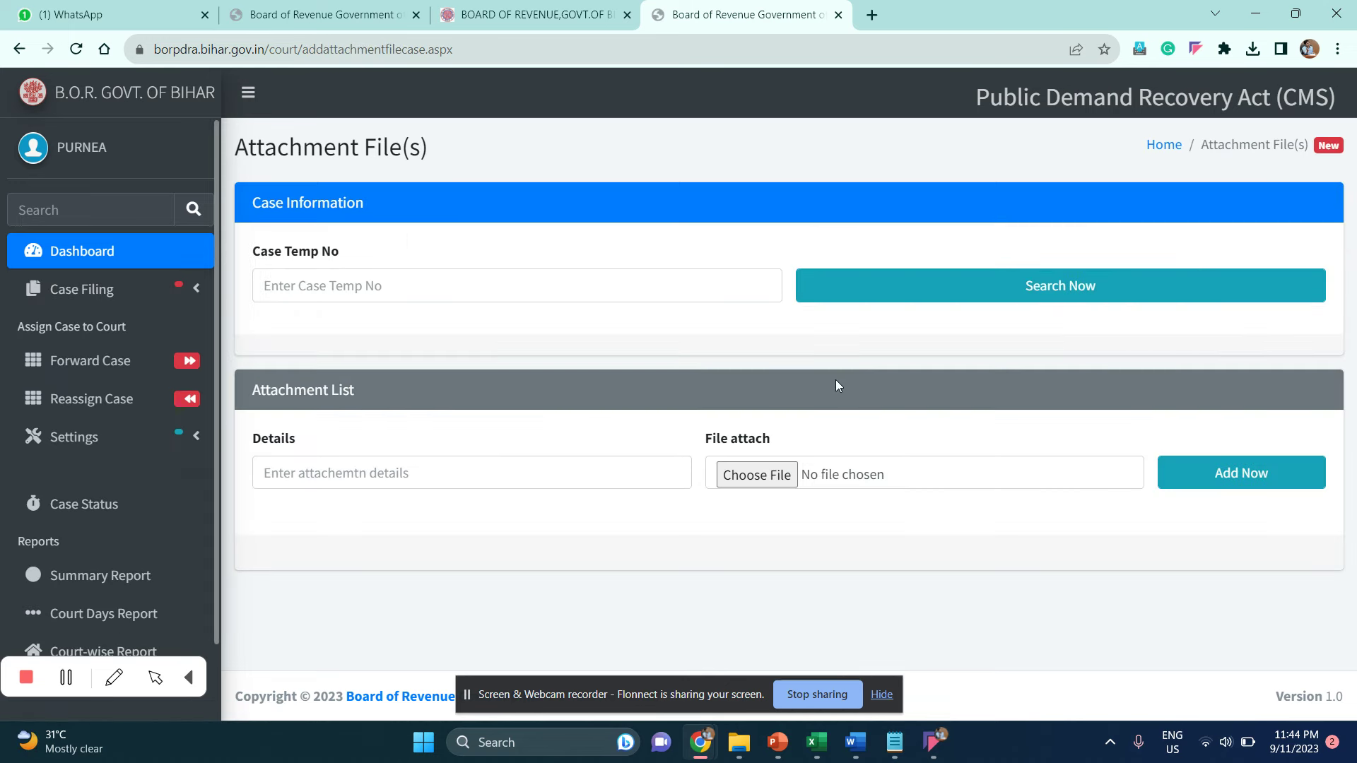
left_click(626, 292)
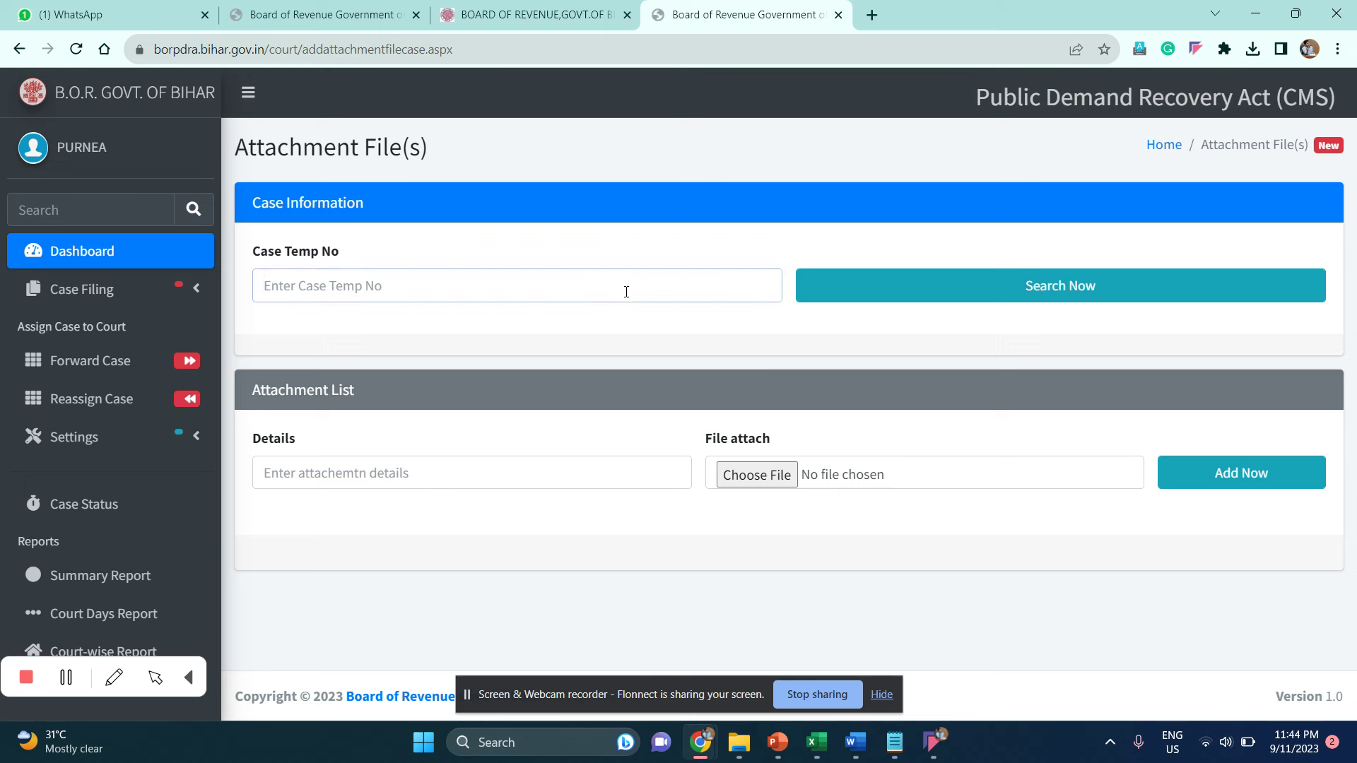
left_click(626, 291)
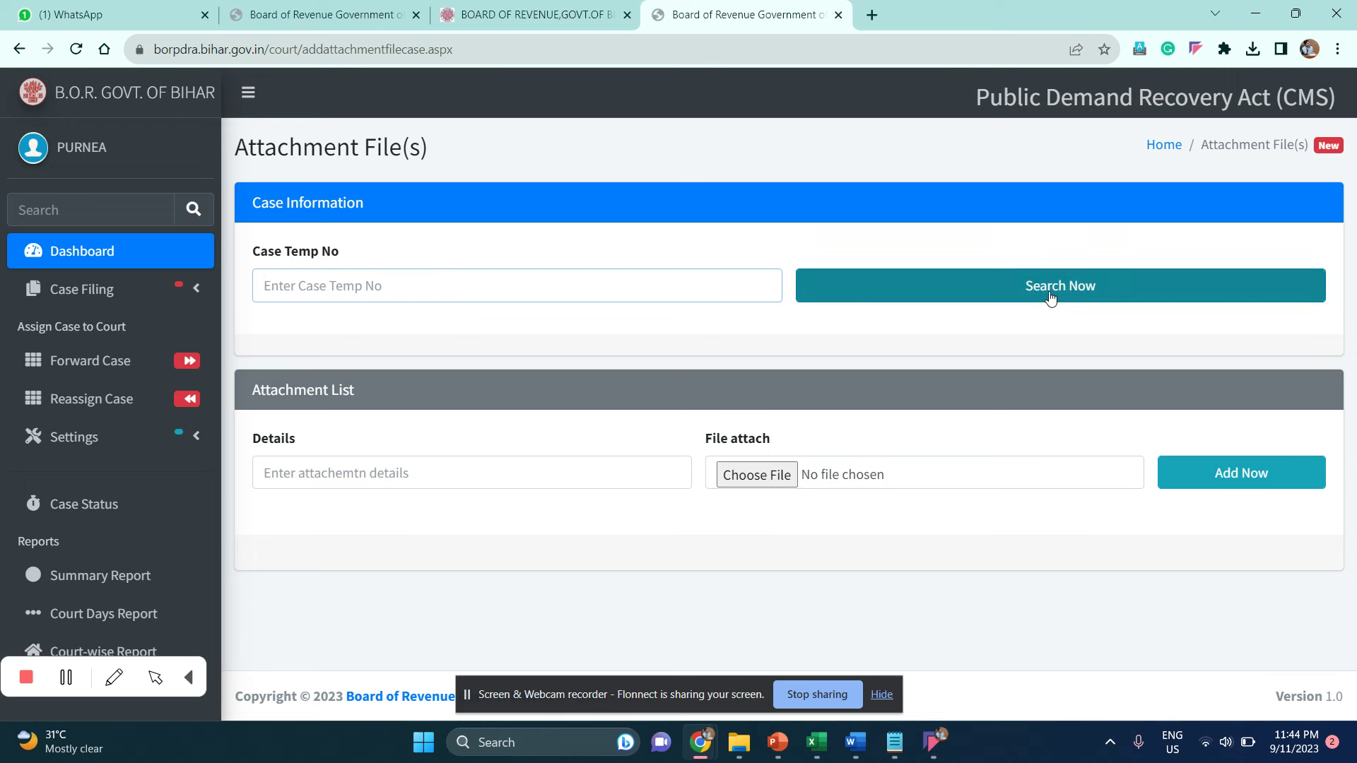
left_click(331, 474)
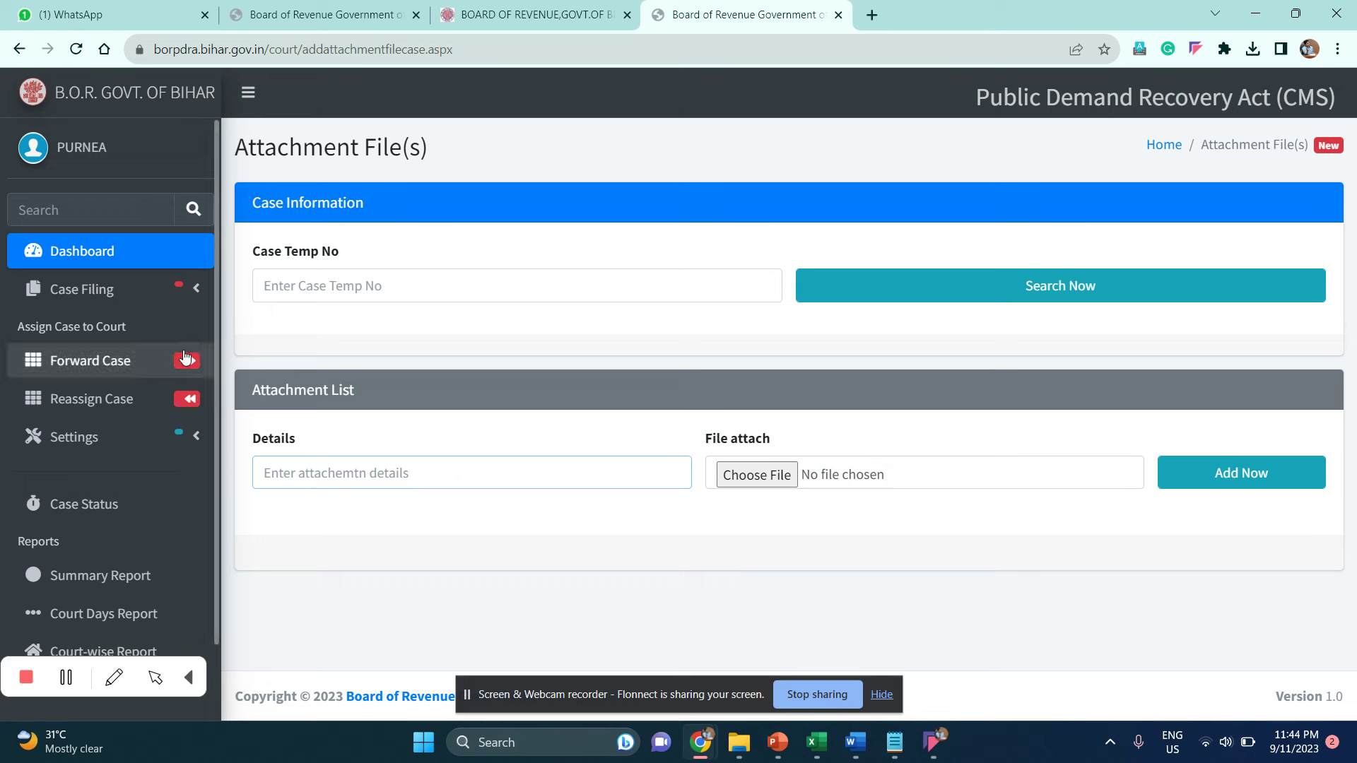
- View the View Filing page, and search the Defect Check page for New Entered cases of Purnea in 2023-24
left_click(201, 296)
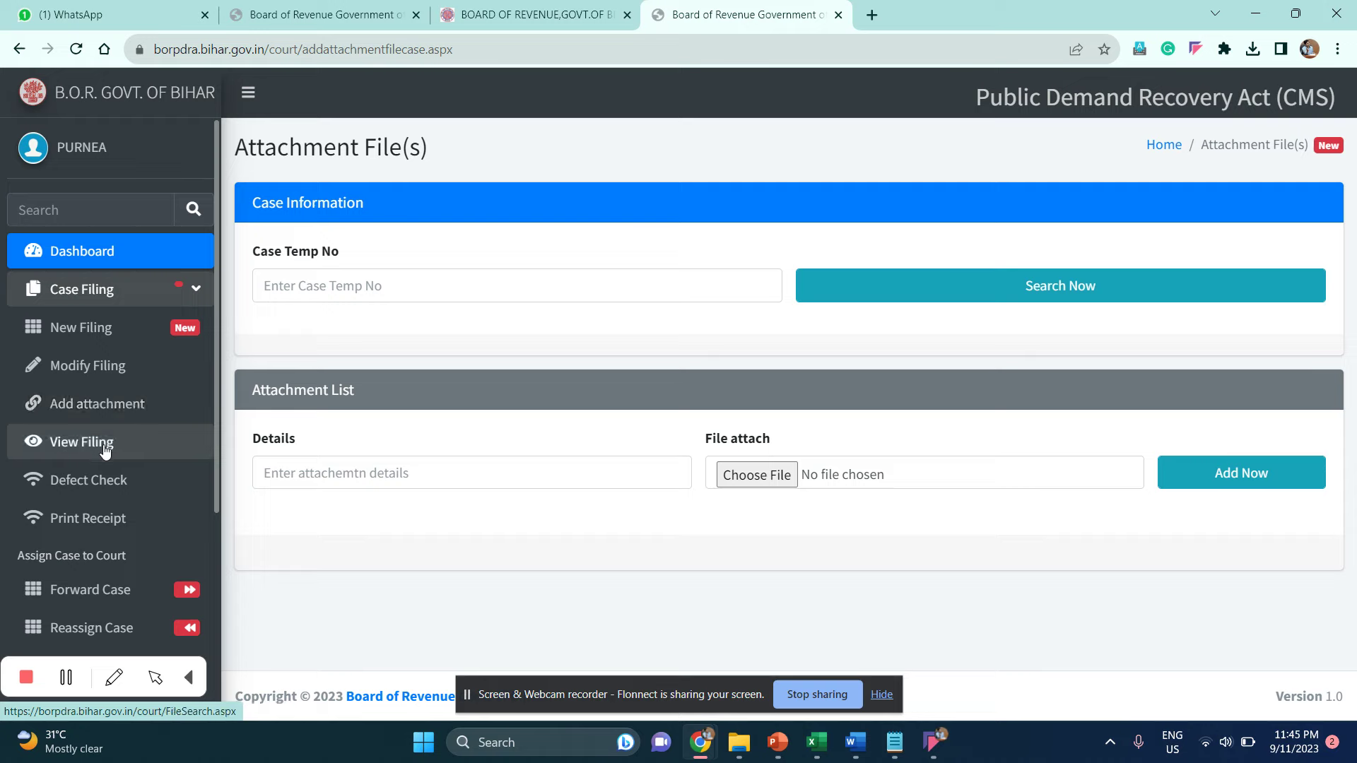
left_click(101, 444)
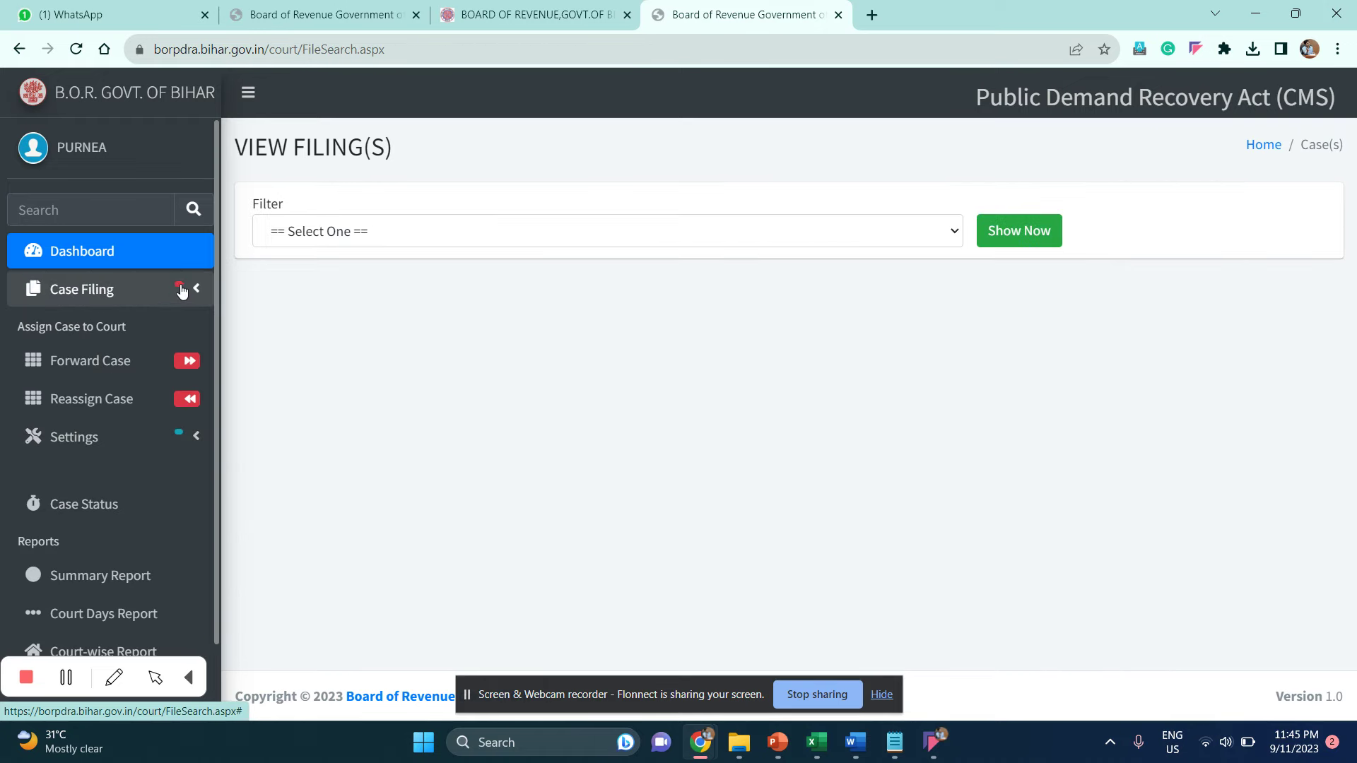
left_click(180, 290)
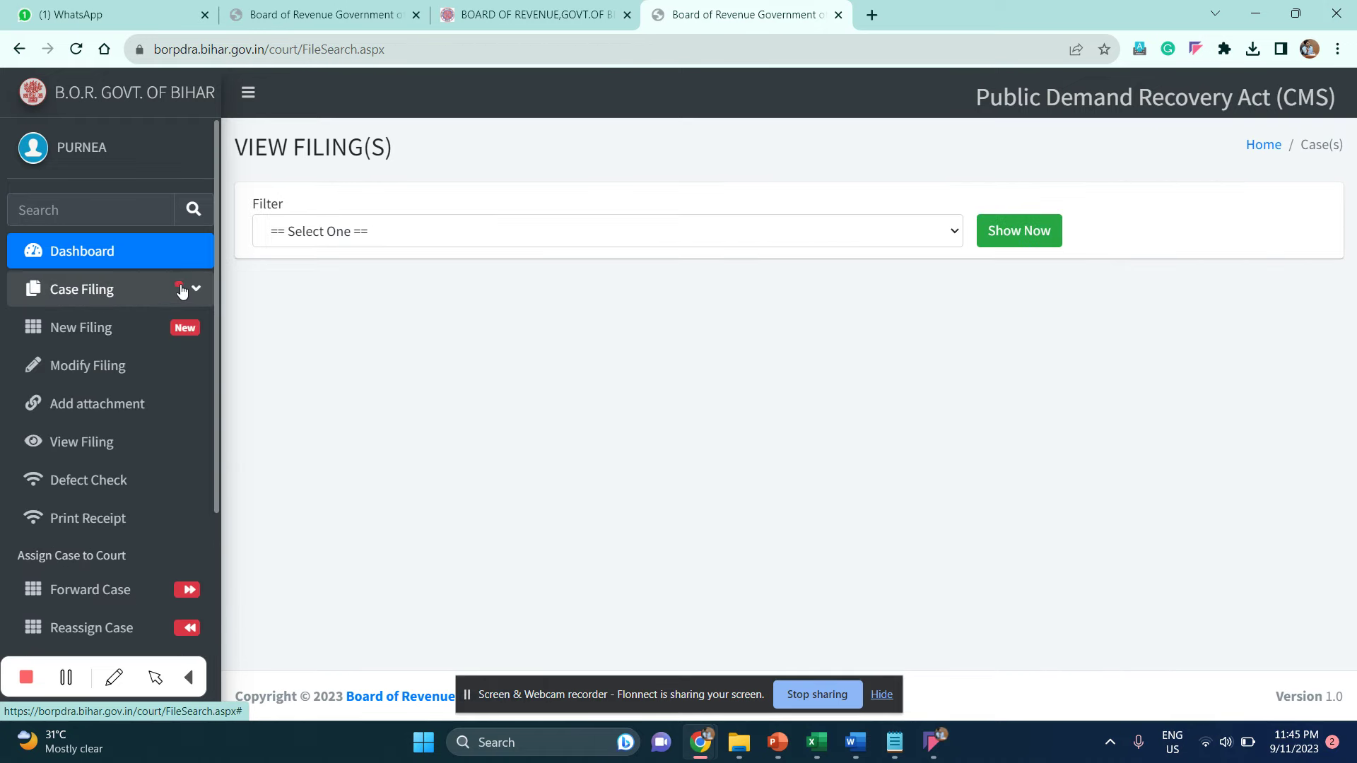
left_click(105, 483)
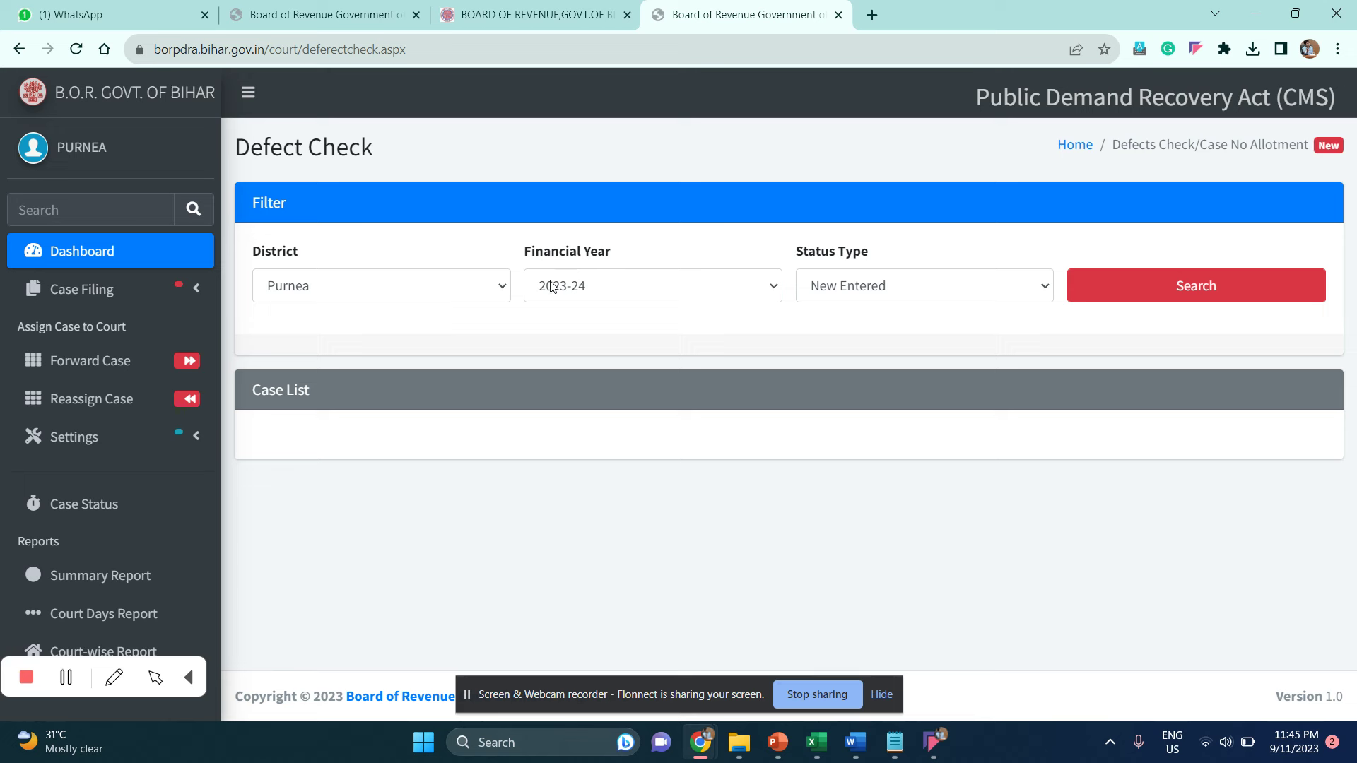
left_click(1131, 299)
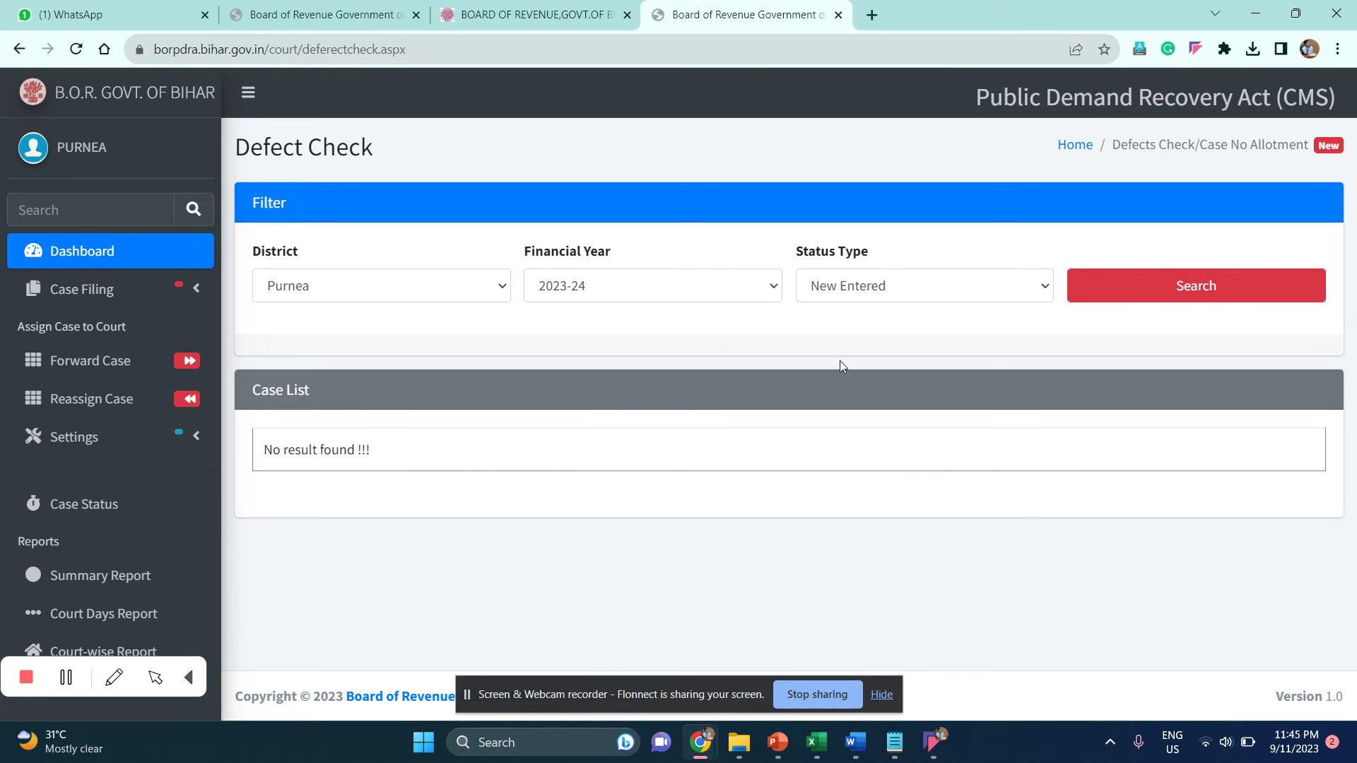
- Search the Defect Check list for Rejected cases in financial year 2023-24 and again for 2022-23
left_click(866, 283)
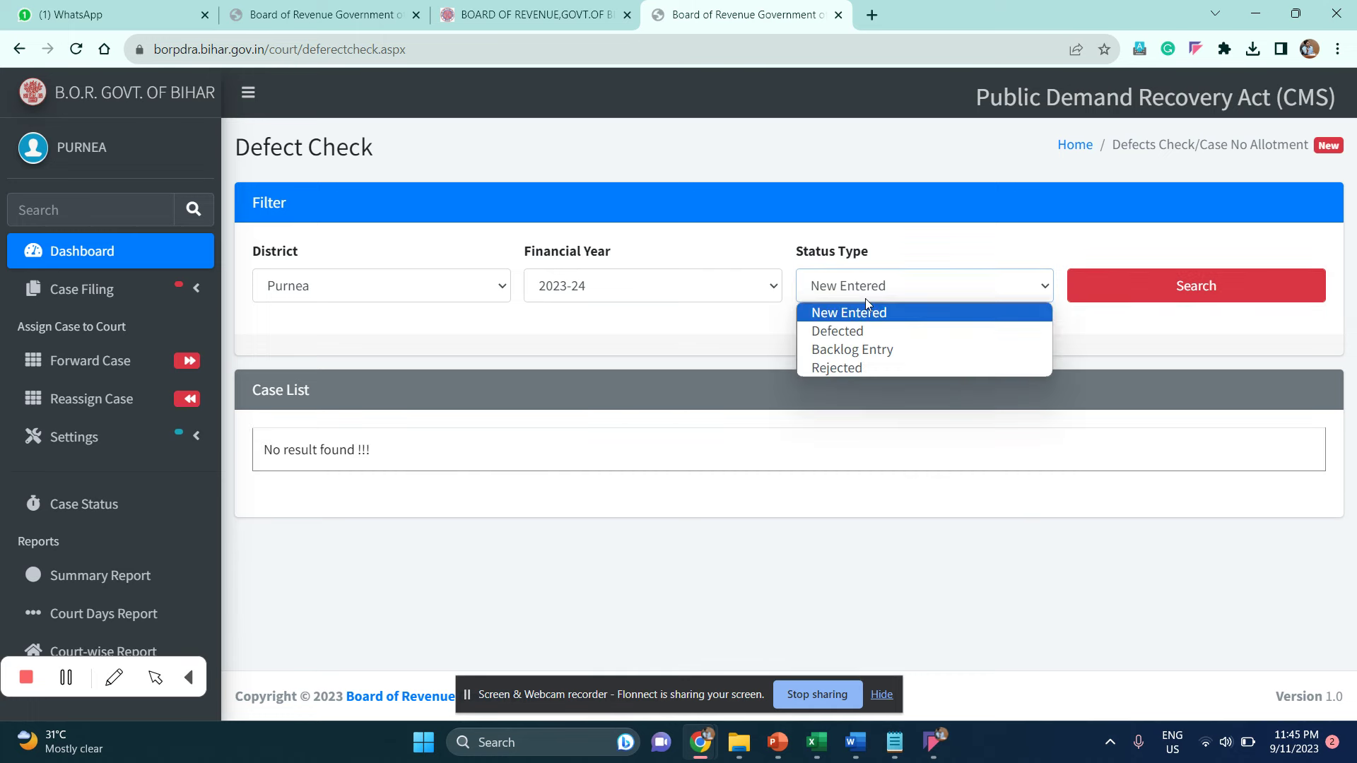
left_click(861, 368)
left_click(1151, 284)
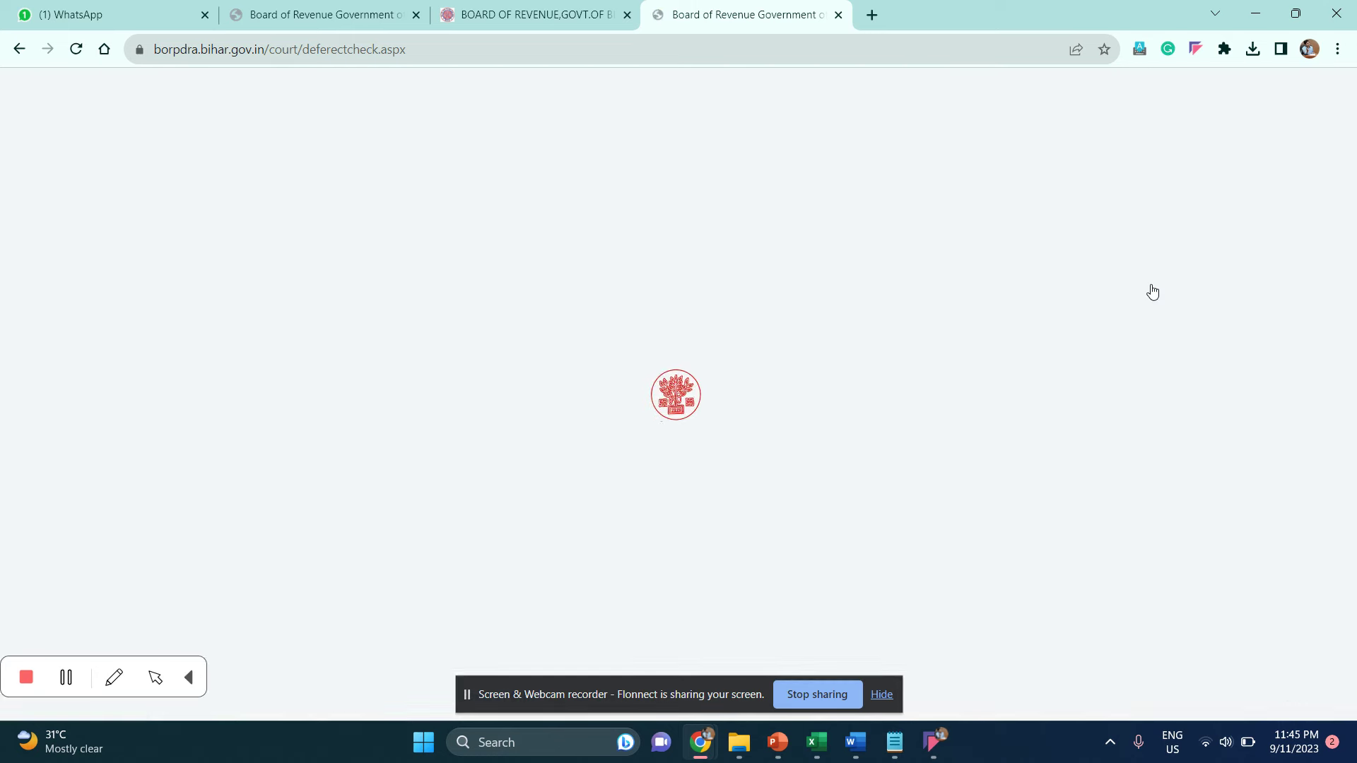
left_click(735, 289)
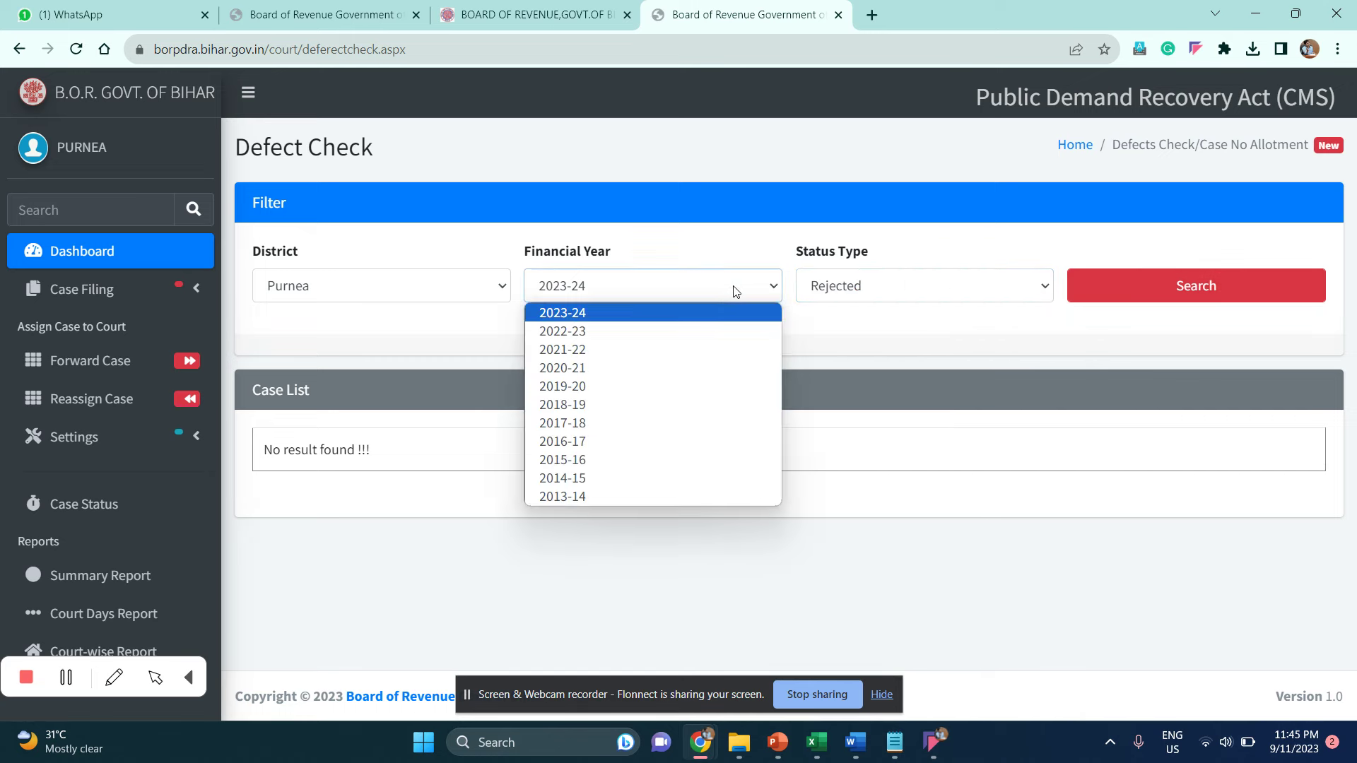
left_click(704, 332)
left_click(1187, 289)
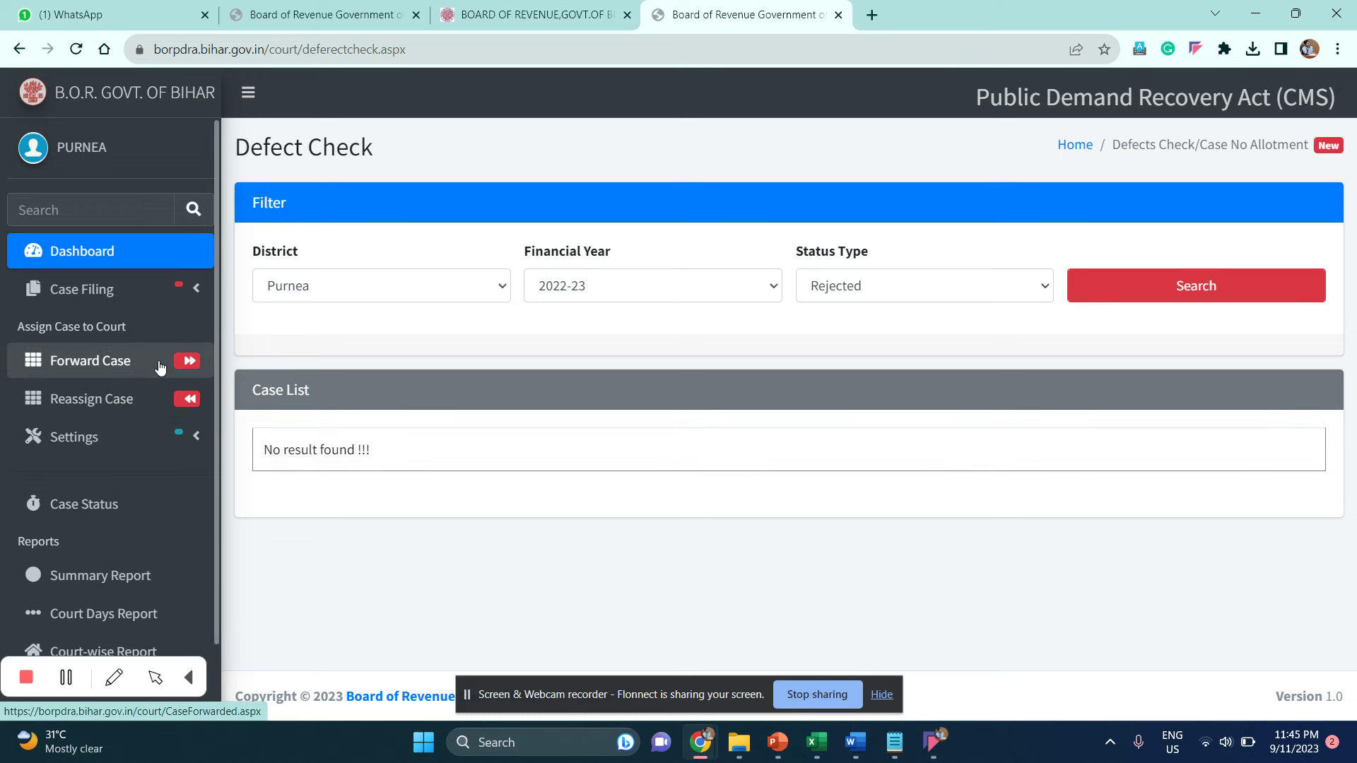
- Open the Print Receipt page under Case Filing and examine its Temp ID field
left_click(165, 292)
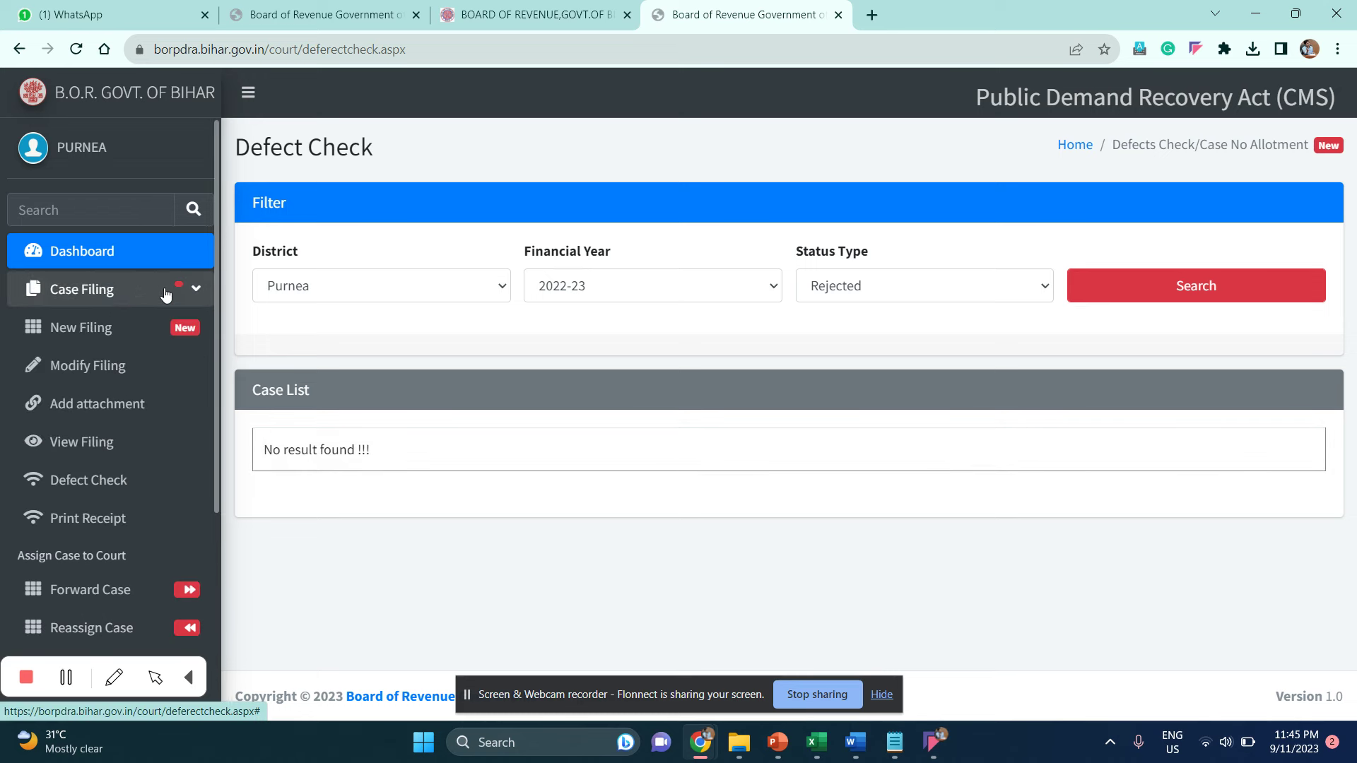
left_click(103, 523)
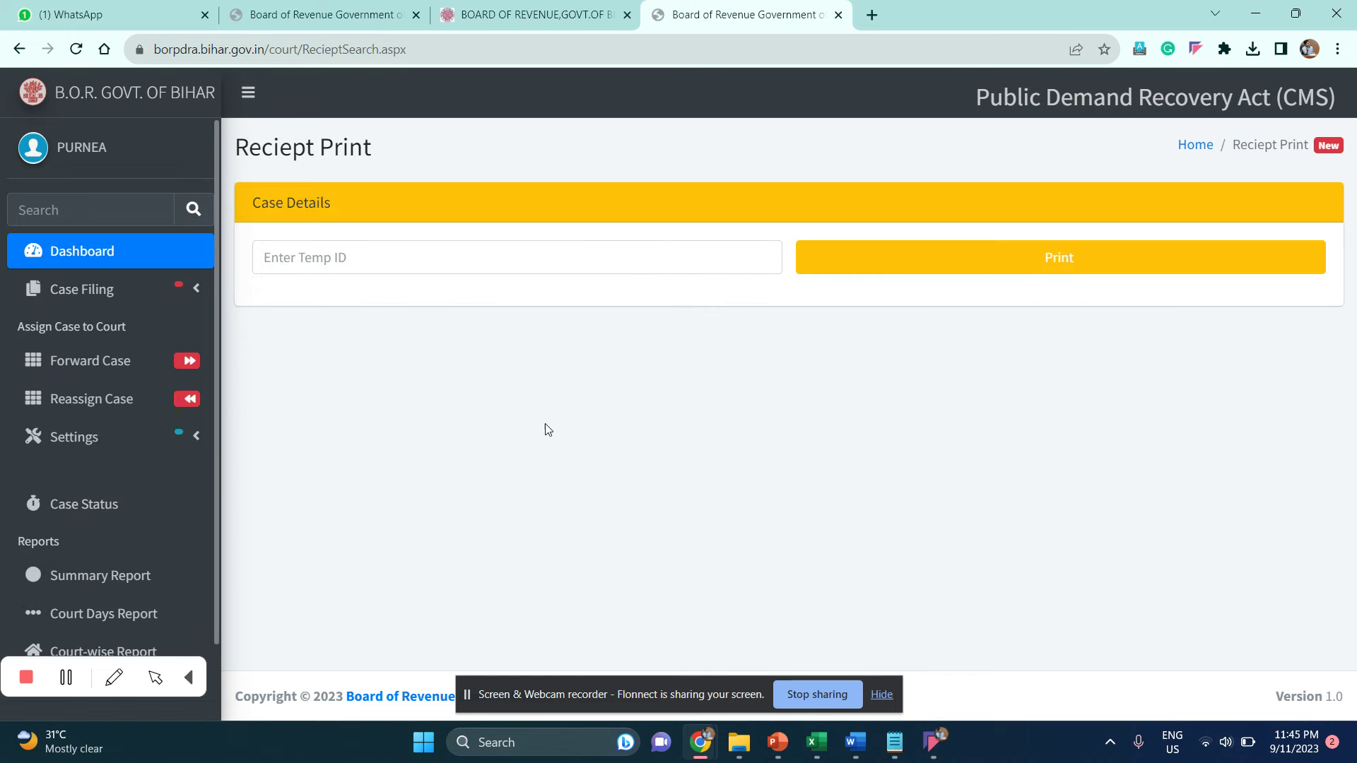
left_click(408, 269)
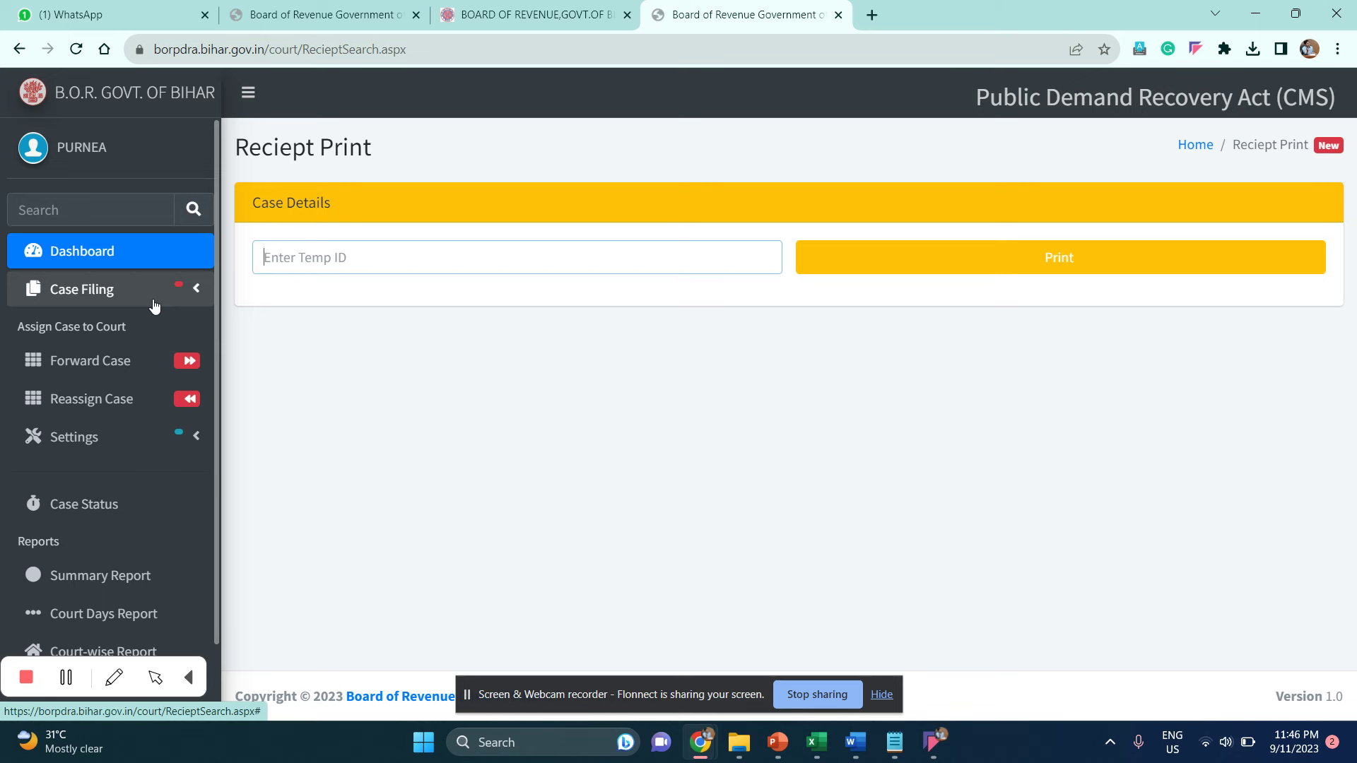
- Search the Forward Case list for Purnea cases of 2023-24 with the status Verified and Case no Alloted
left_click(115, 368)
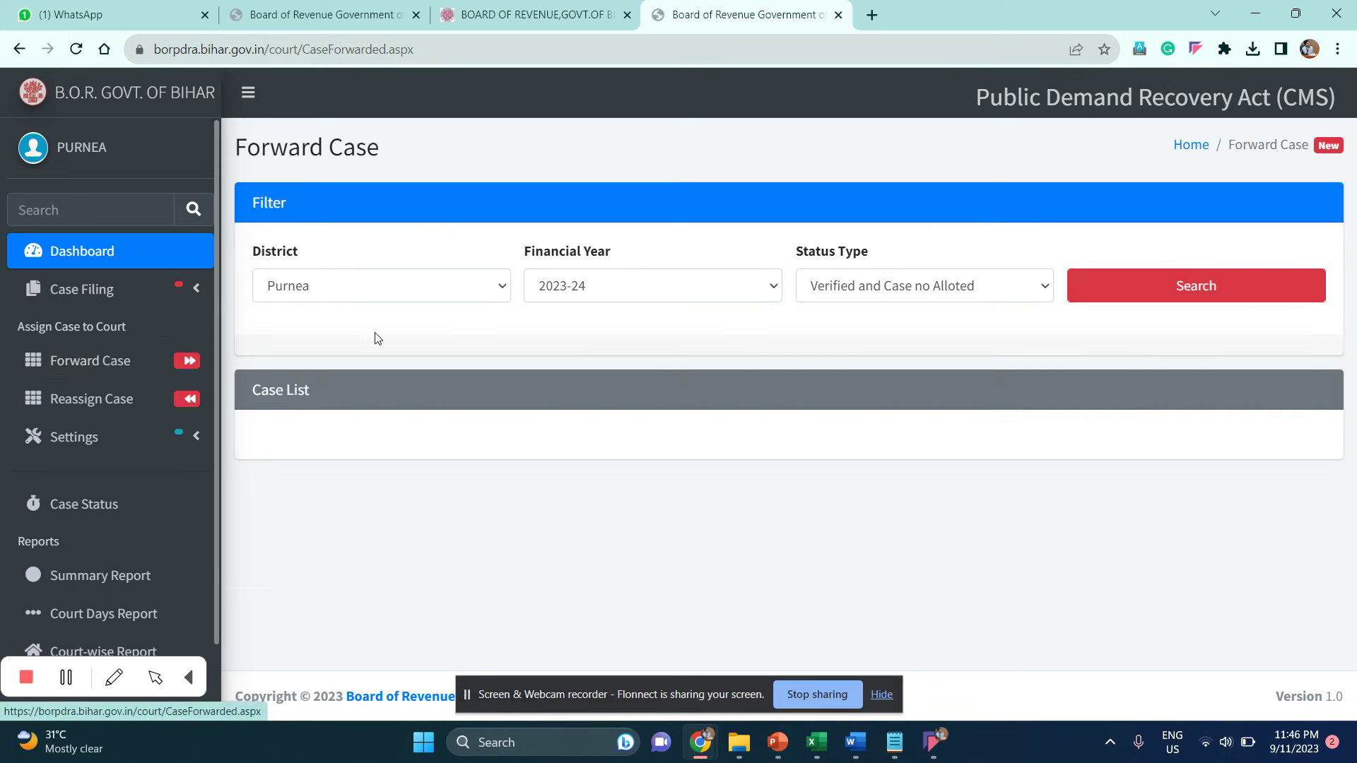
left_click(658, 288)
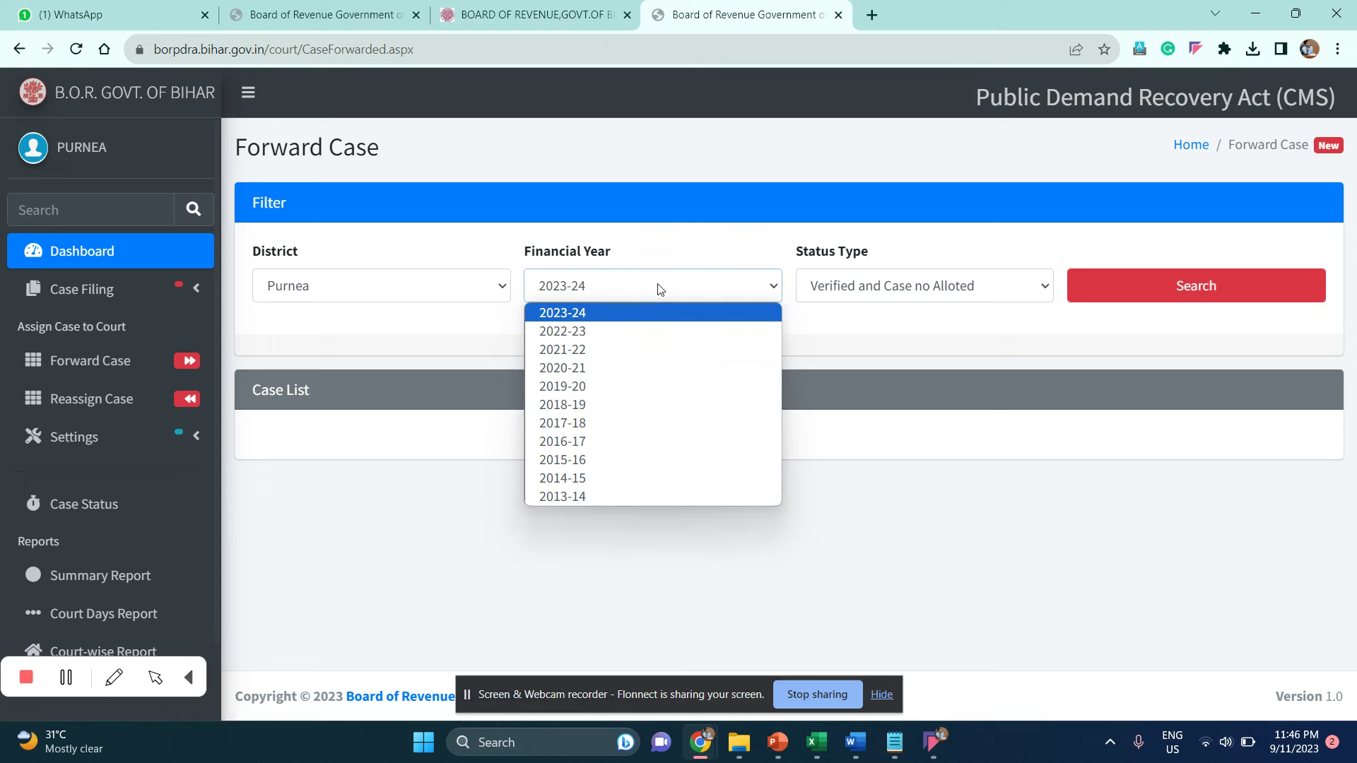
left_click(927, 289)
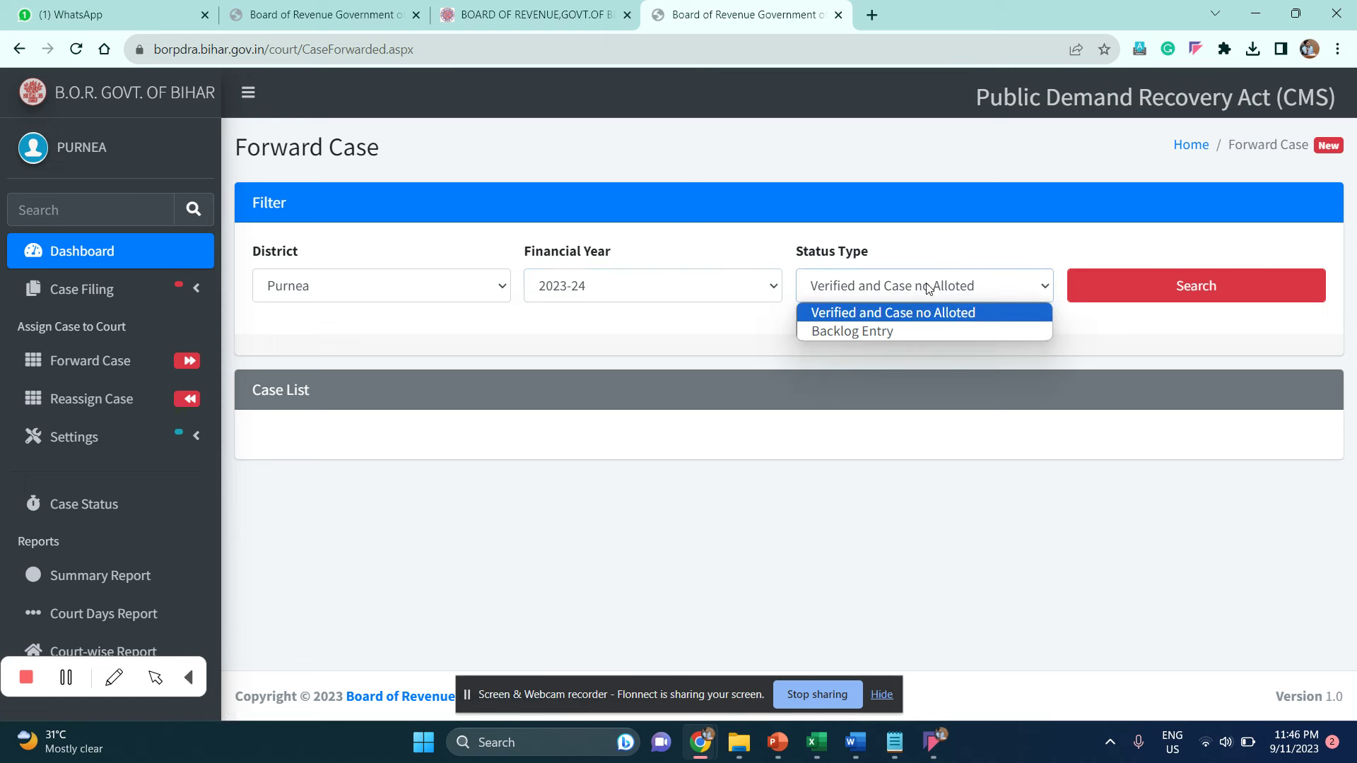
left_click(1198, 289)
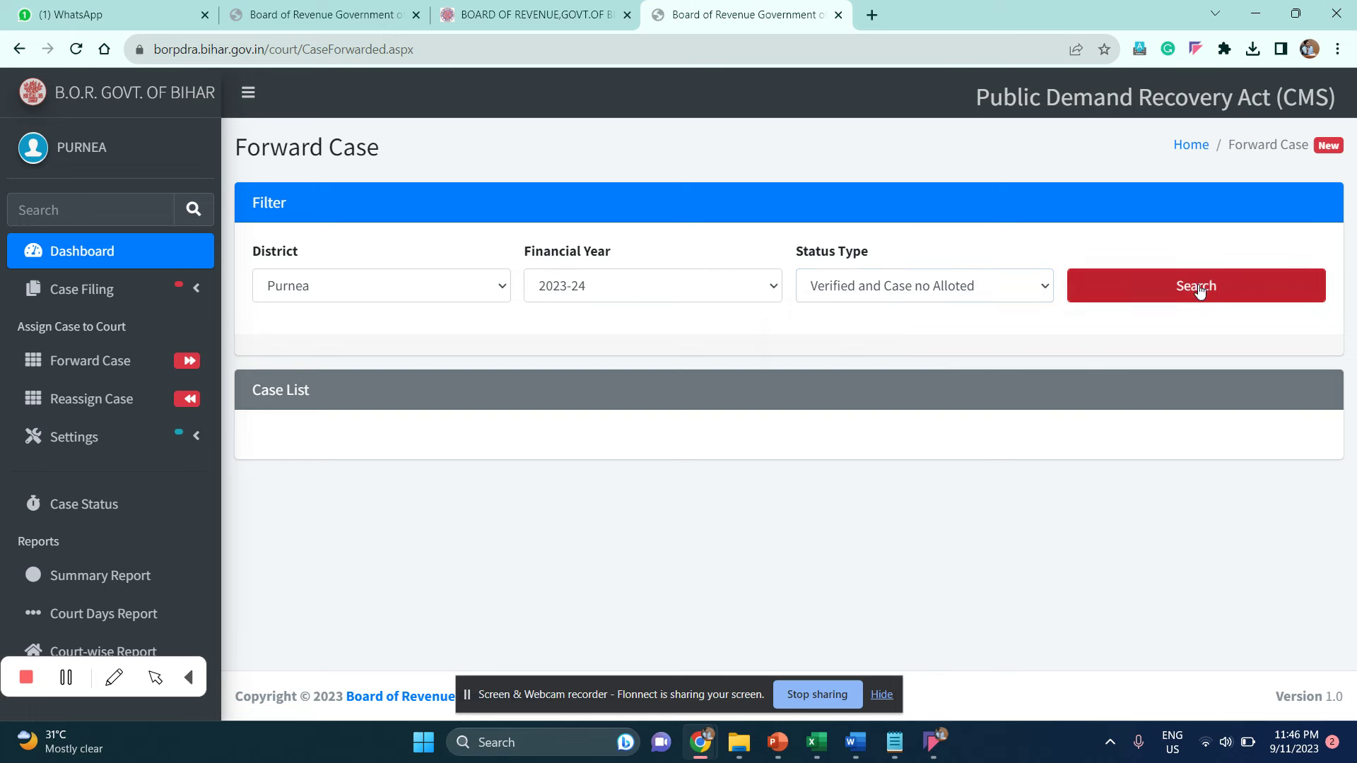
left_click(1197, 289)
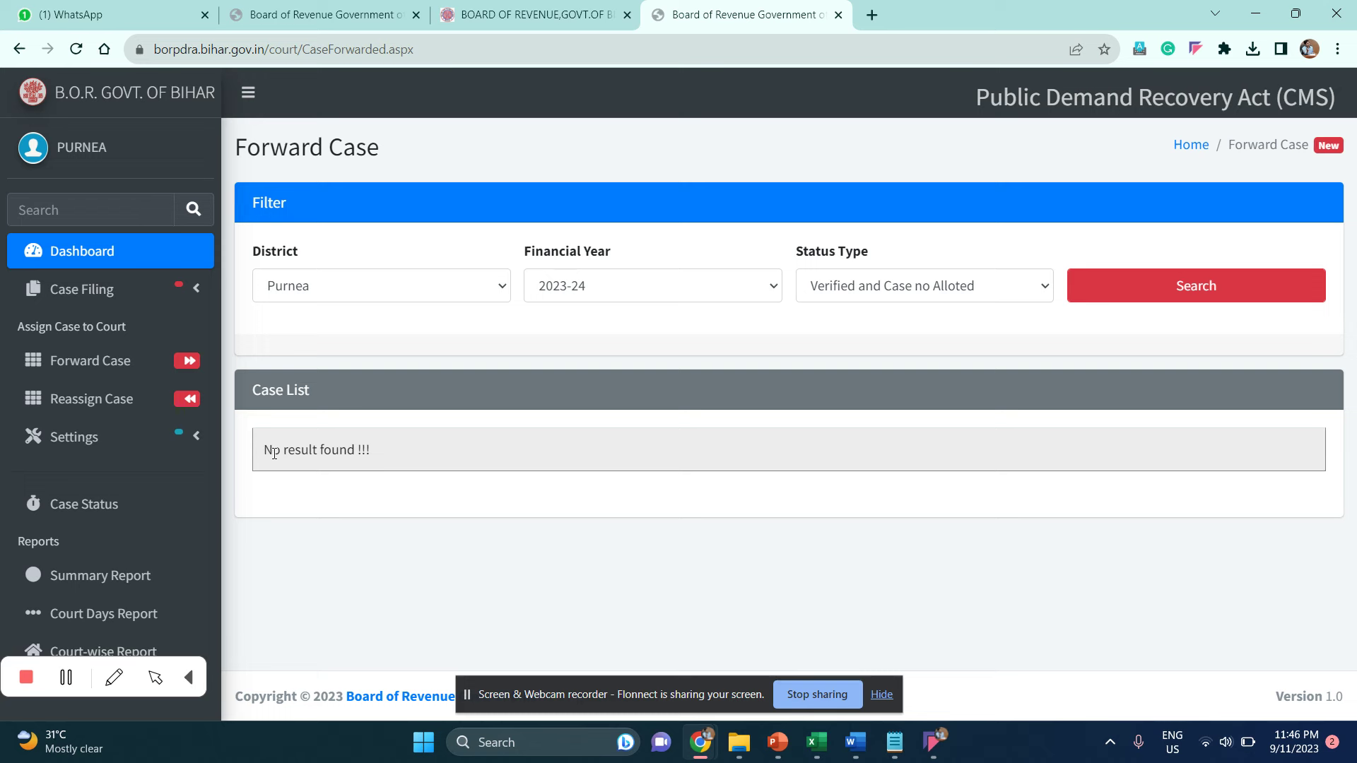
- View the Reassign Case page, and open the Manager Certificate Officer page from the settings
left_click(136, 408)
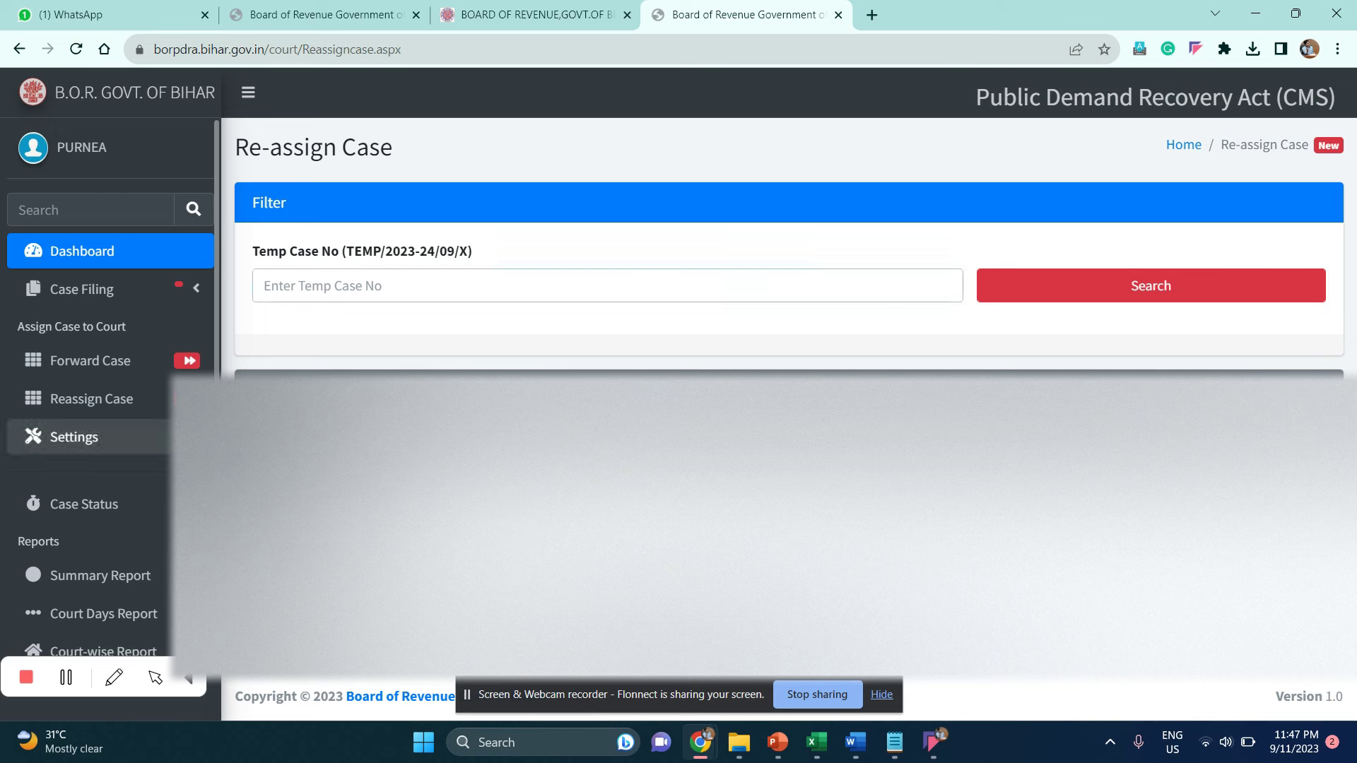
left_click(74, 436)
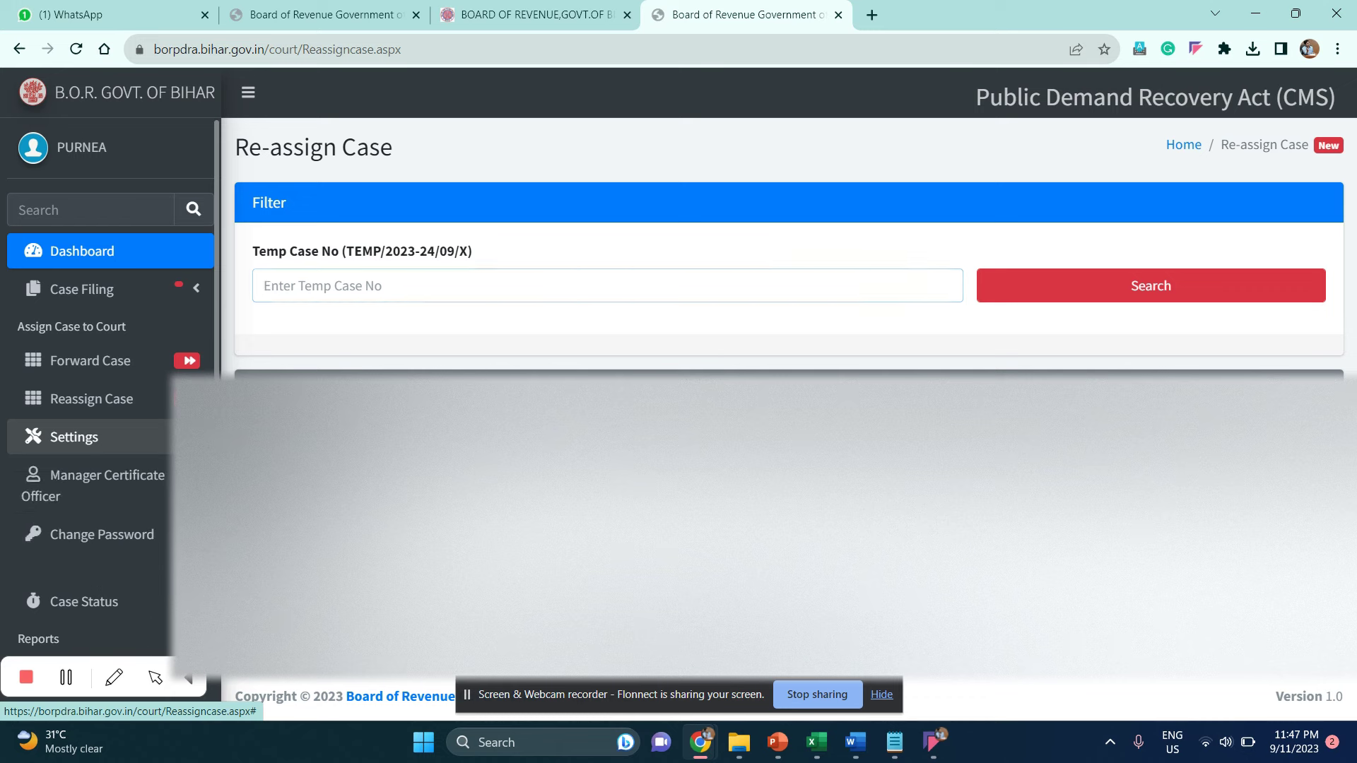
left_click(161, 485)
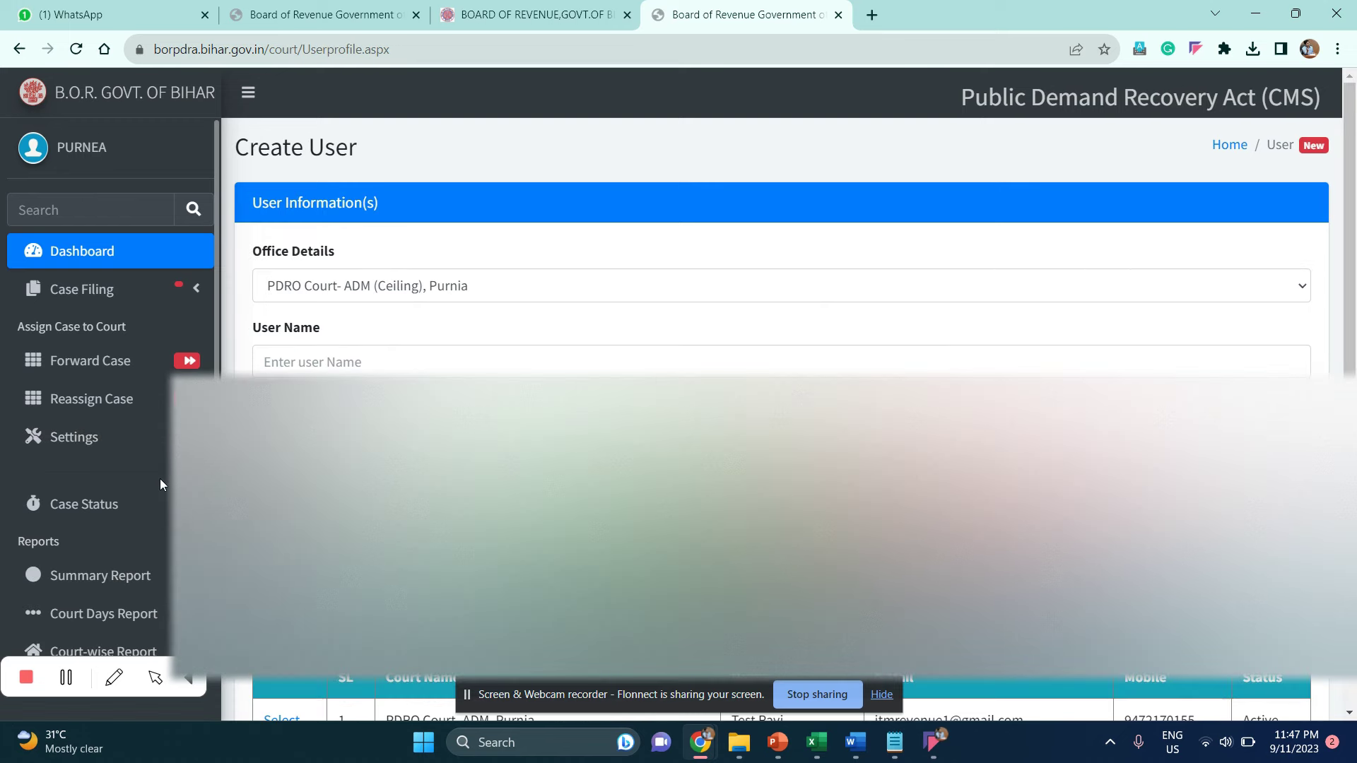
- Look through the Office Details options of the Create User form and select PDRO Court- DCLR, Purnia
left_click(517, 285)
scroll(777, 339, "down", 8)
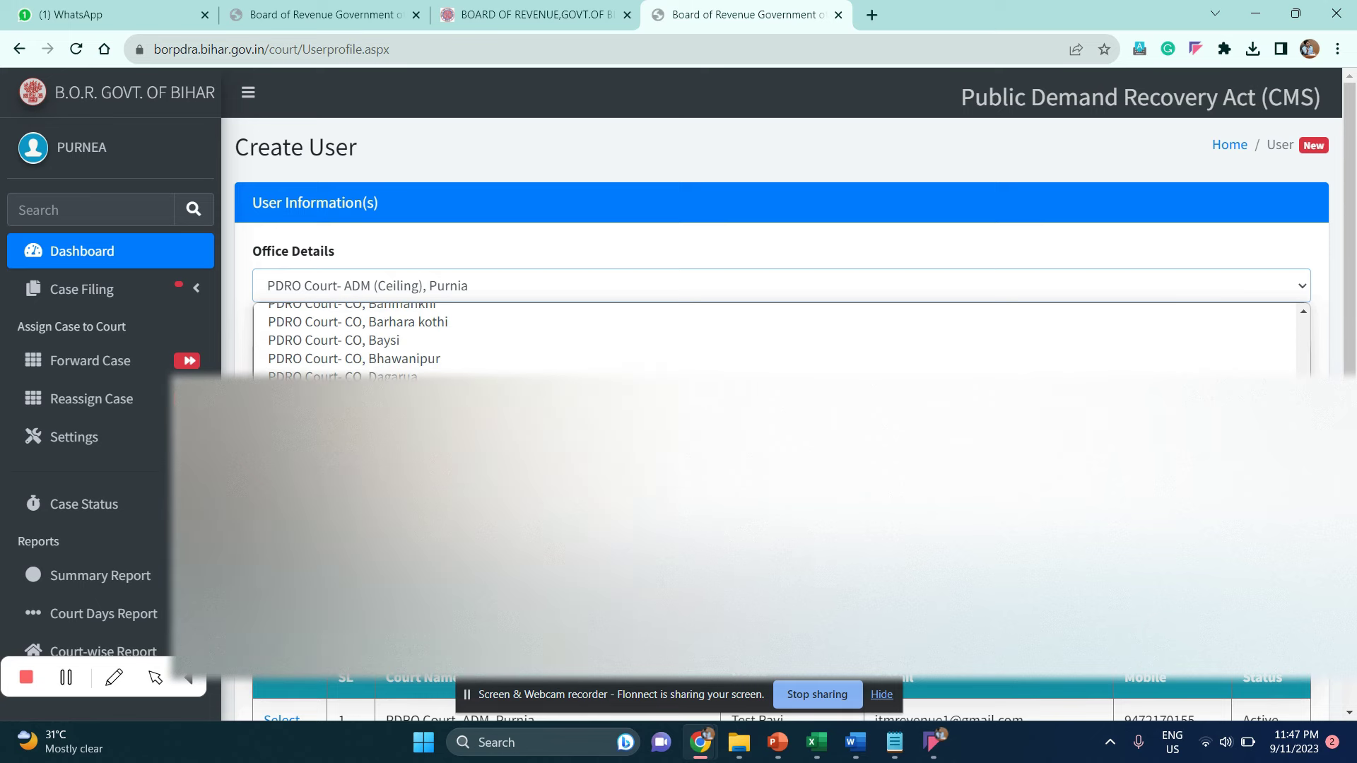
scroll(778, 339, "up", 8)
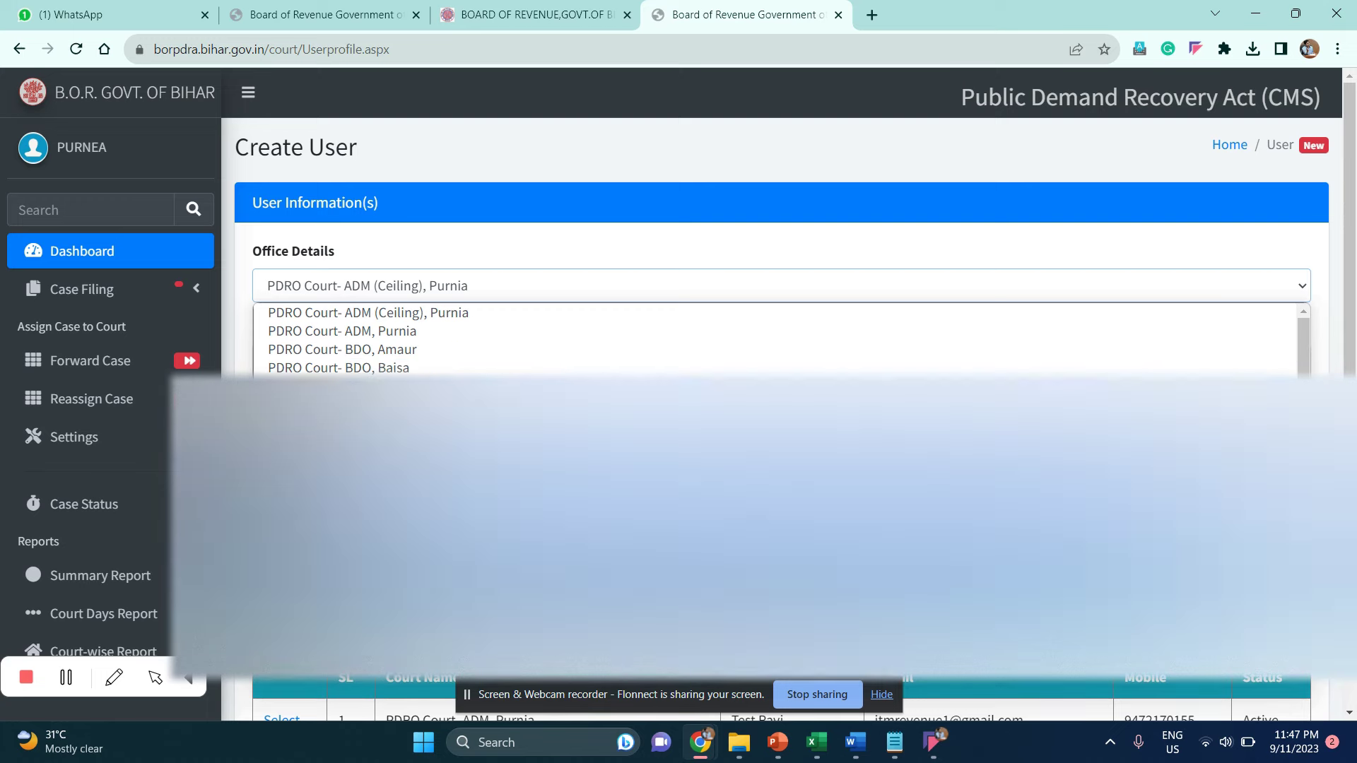
scroll(401, 353, "down", 5)
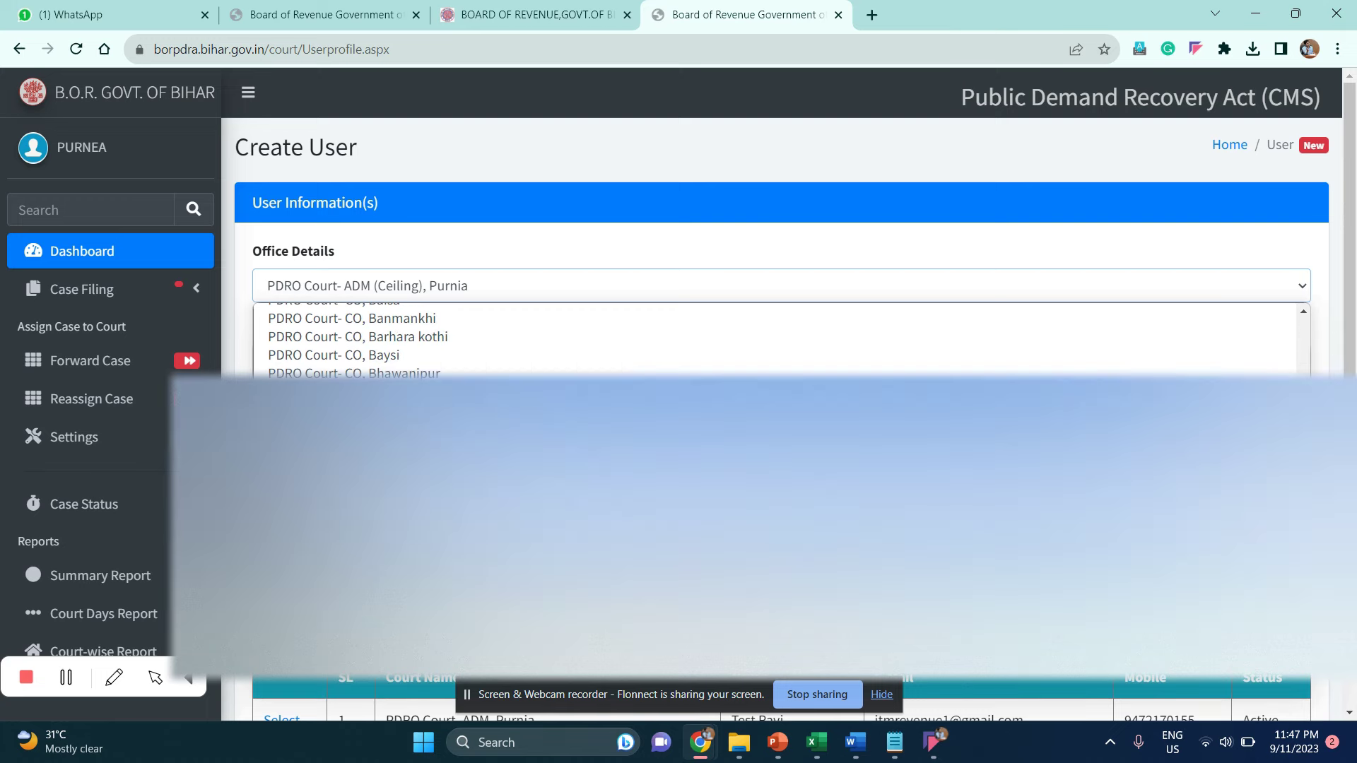
scroll(775, 340, "down", 3)
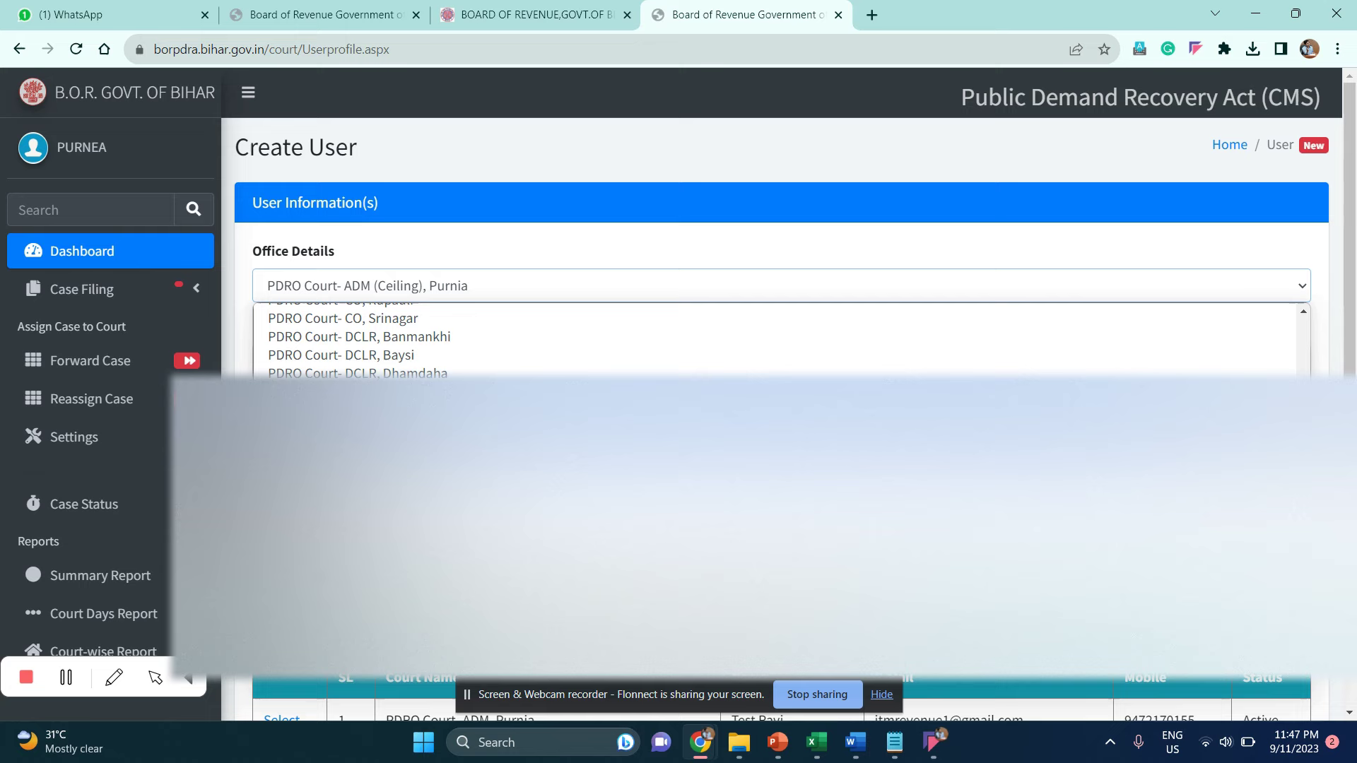
left_click(357, 392)
- Examine the User Name, Email-ID, Mobile No and Status fields of the Create User form
scroll(780, 396, "down", 3)
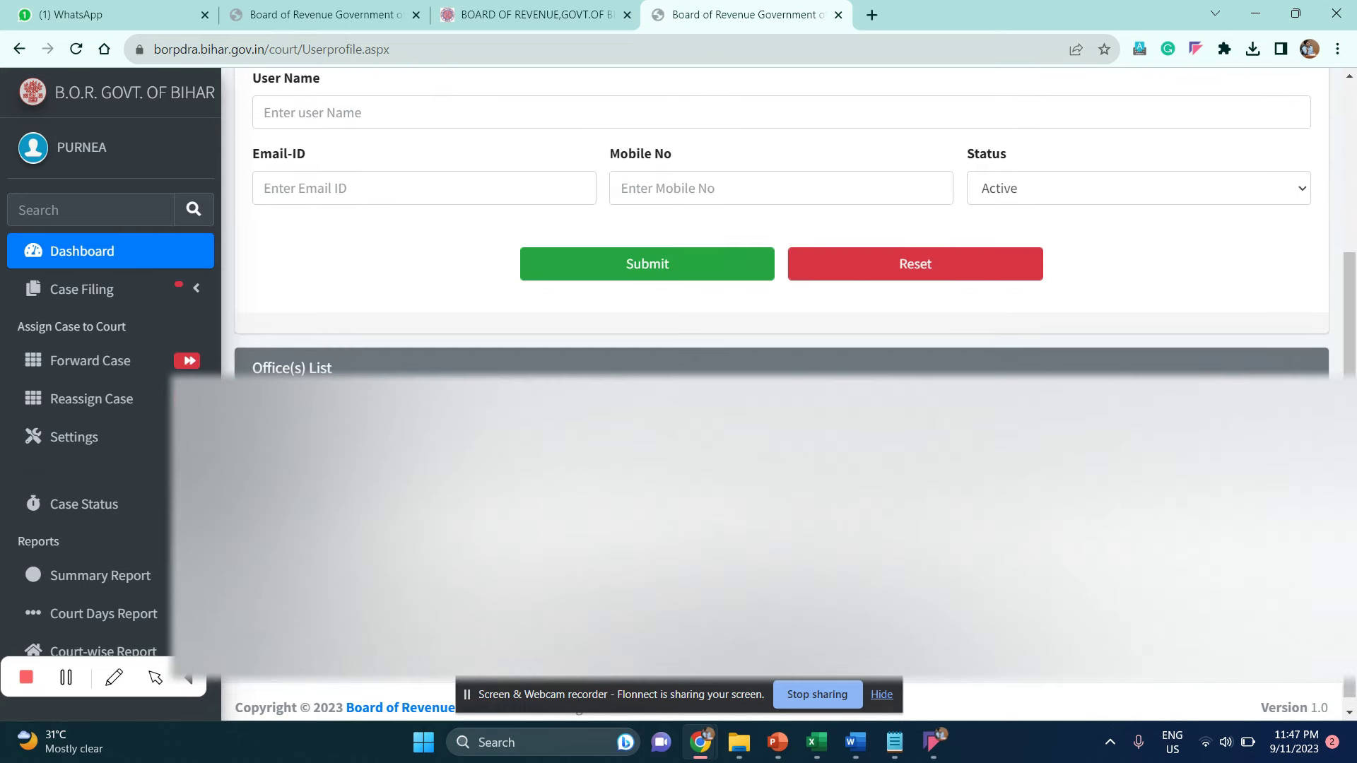
scroll(503, 279, "up", 3)
left_click(488, 298)
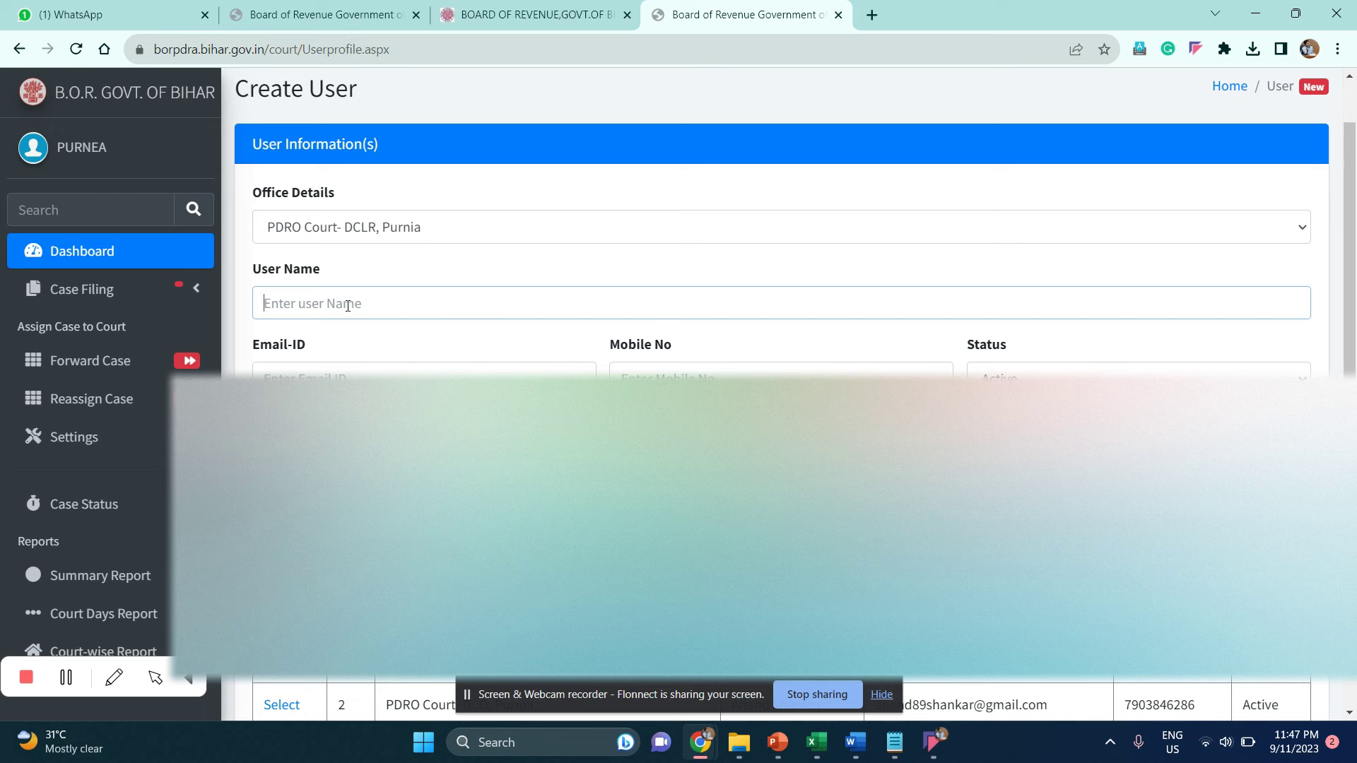
left_click(410, 375)
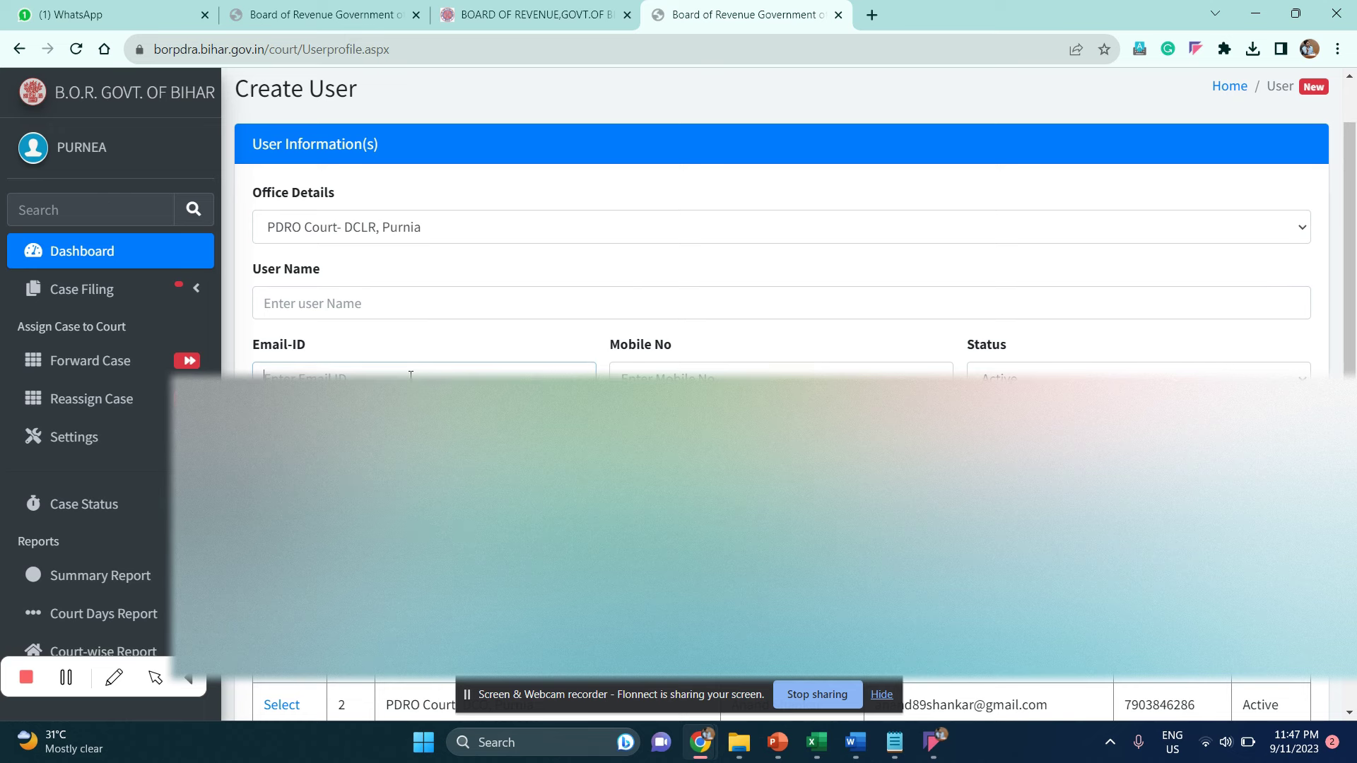
left_click(707, 376)
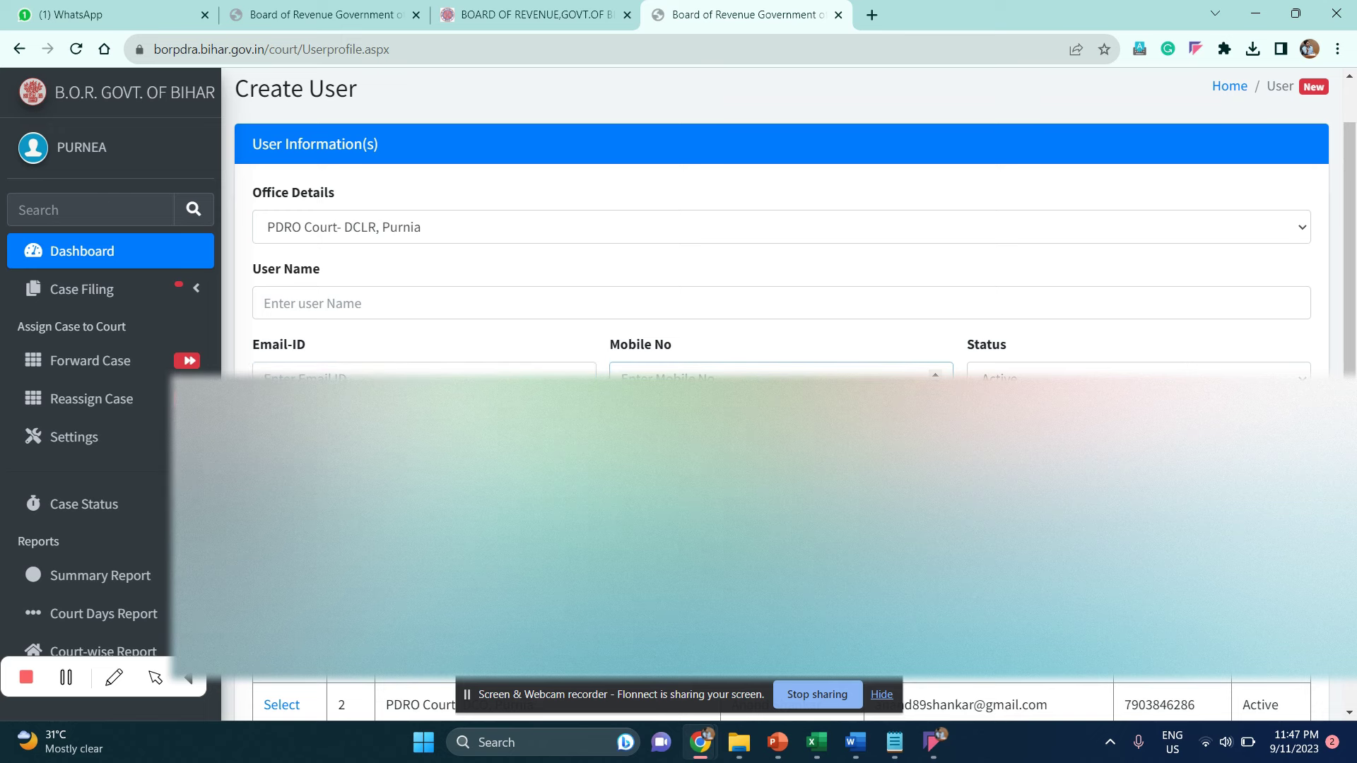
left_click(1137, 378)
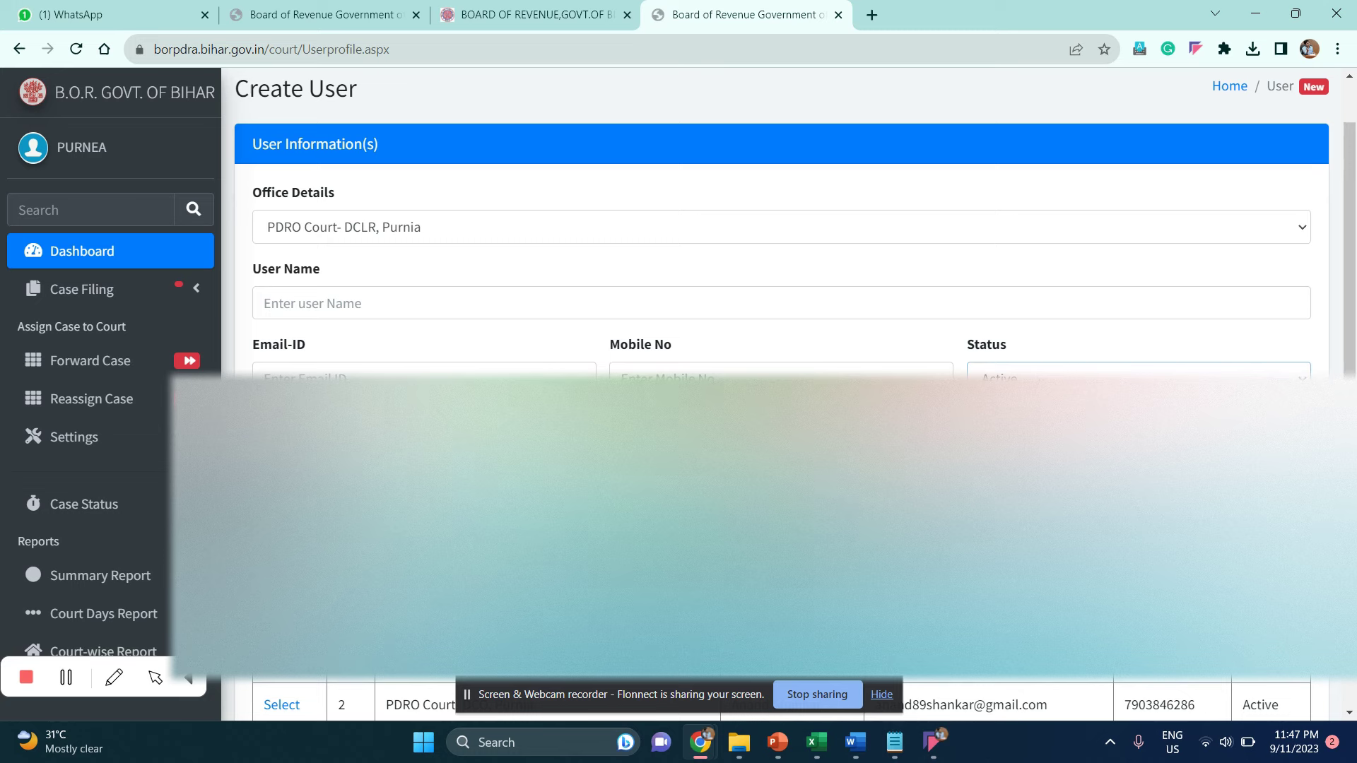
left_click(577, 316)
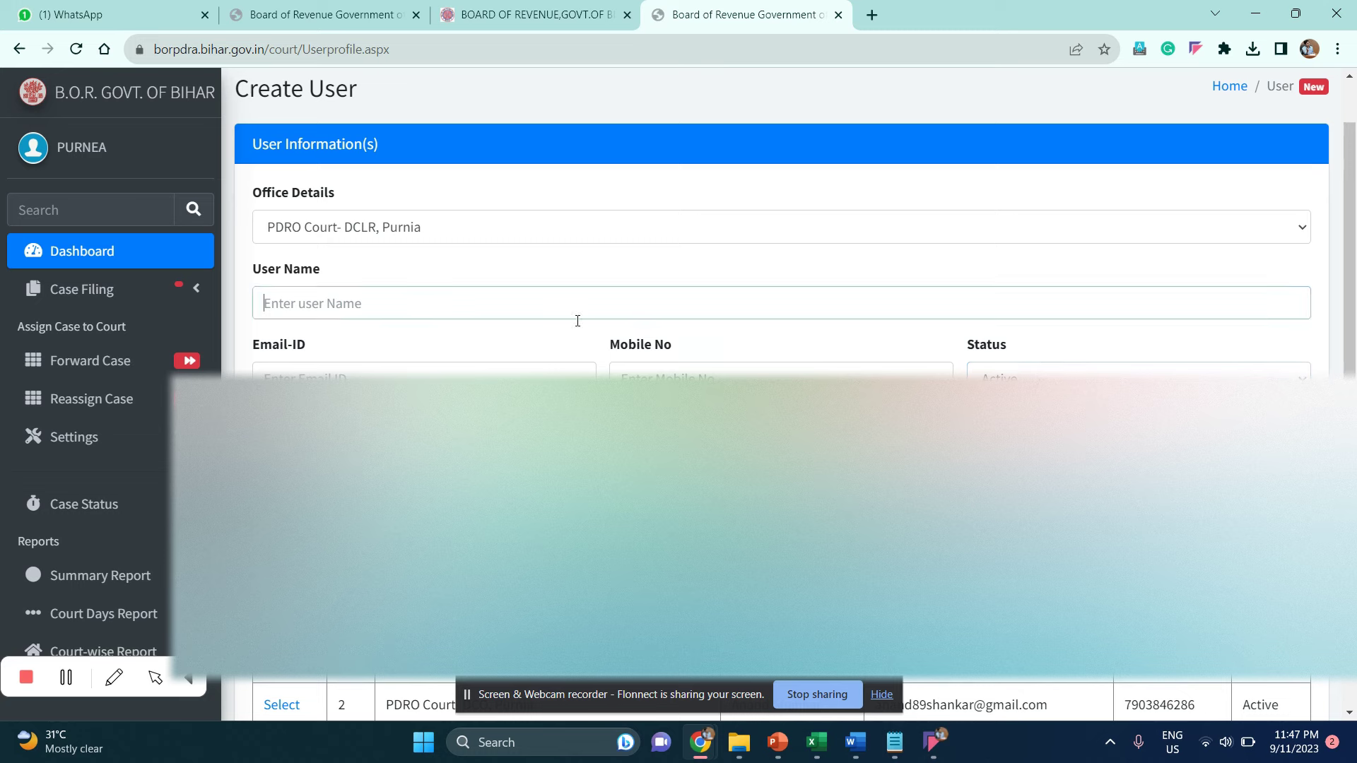
left_click(742, 380)
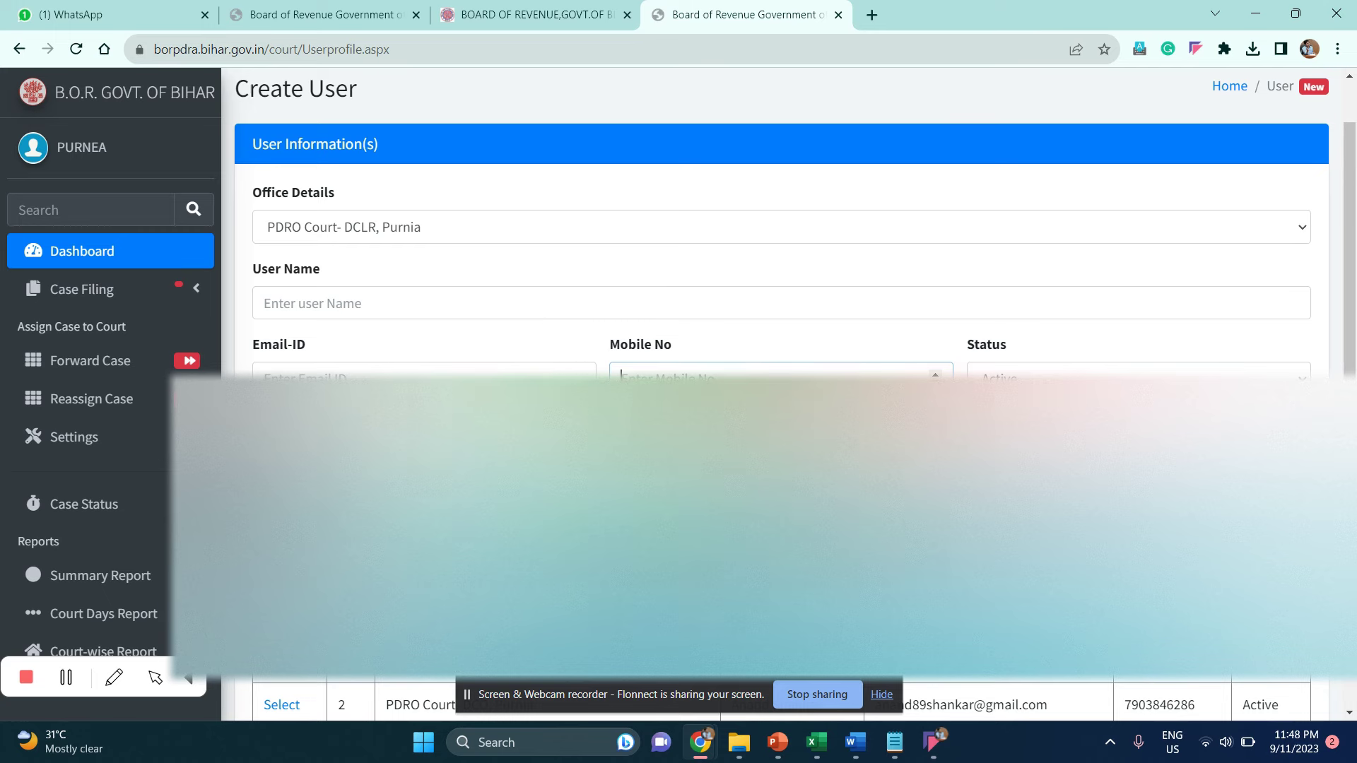
- Review the Office(s) List below the Create User form and look through the Office Details options again
scroll(781, 396, "down", 3)
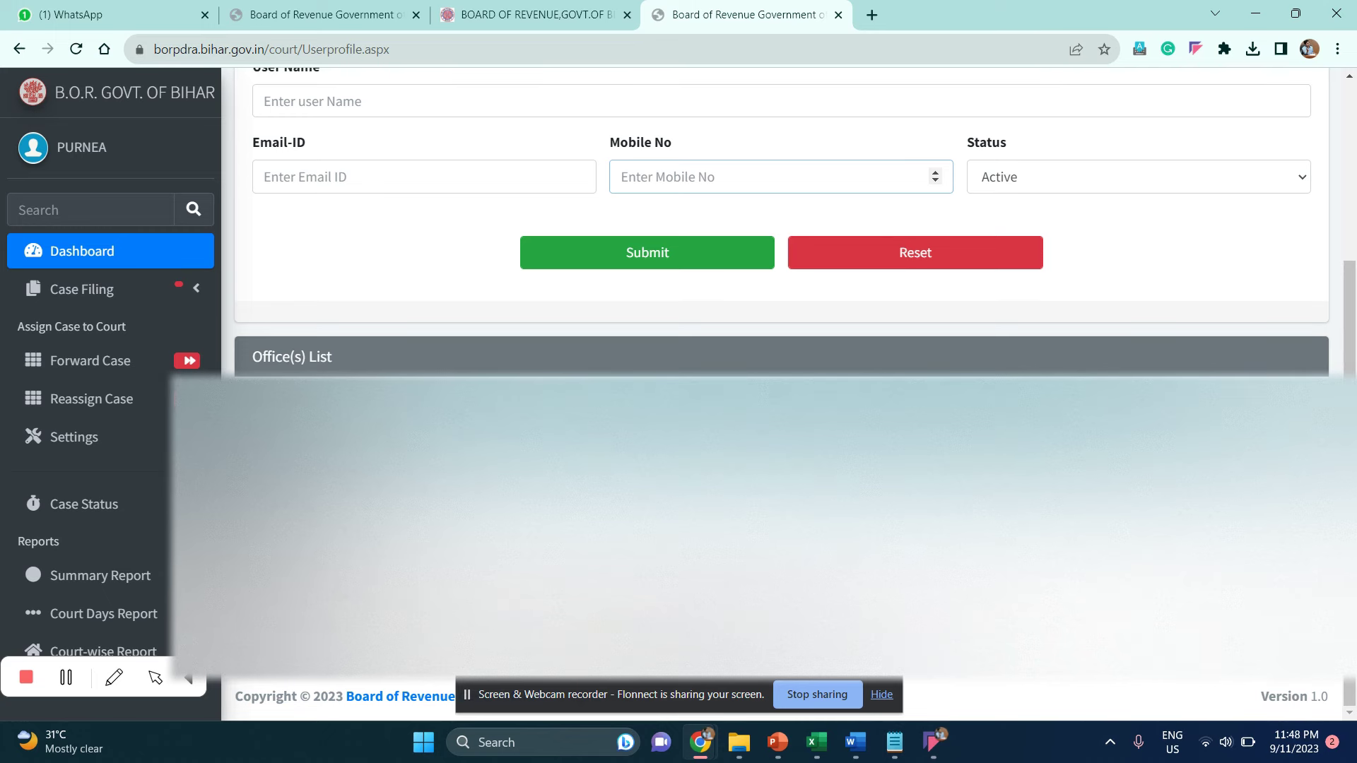
scroll(780, 212, "up", 1)
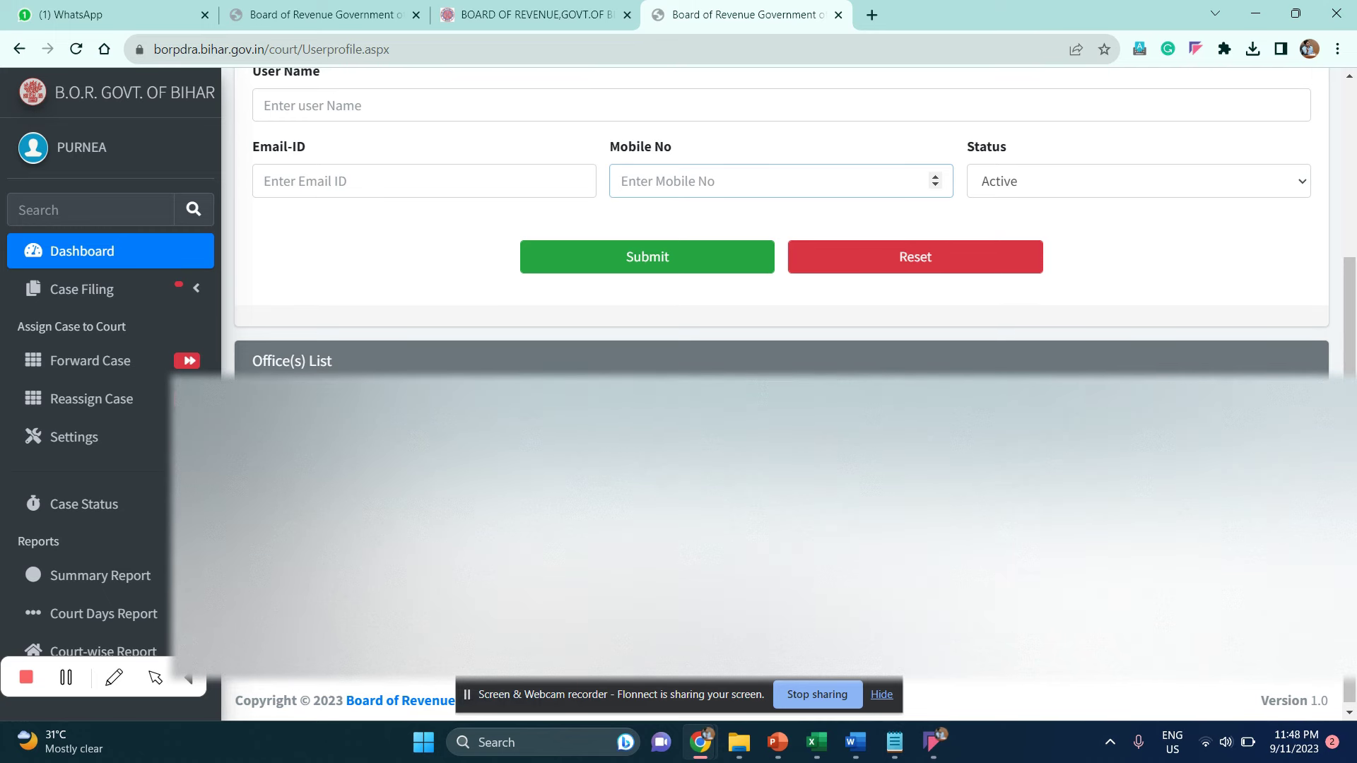
scroll(780, 212, "up", 4)
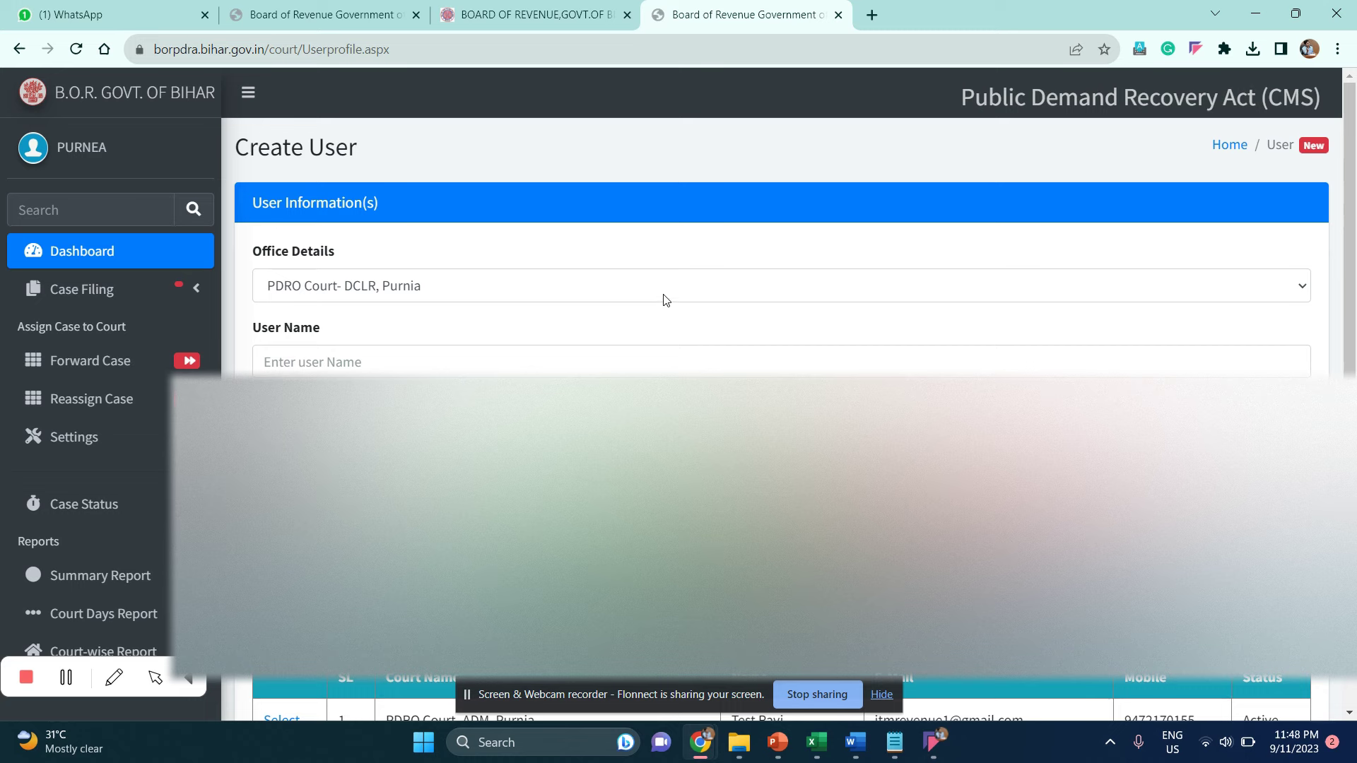
left_click(395, 353)
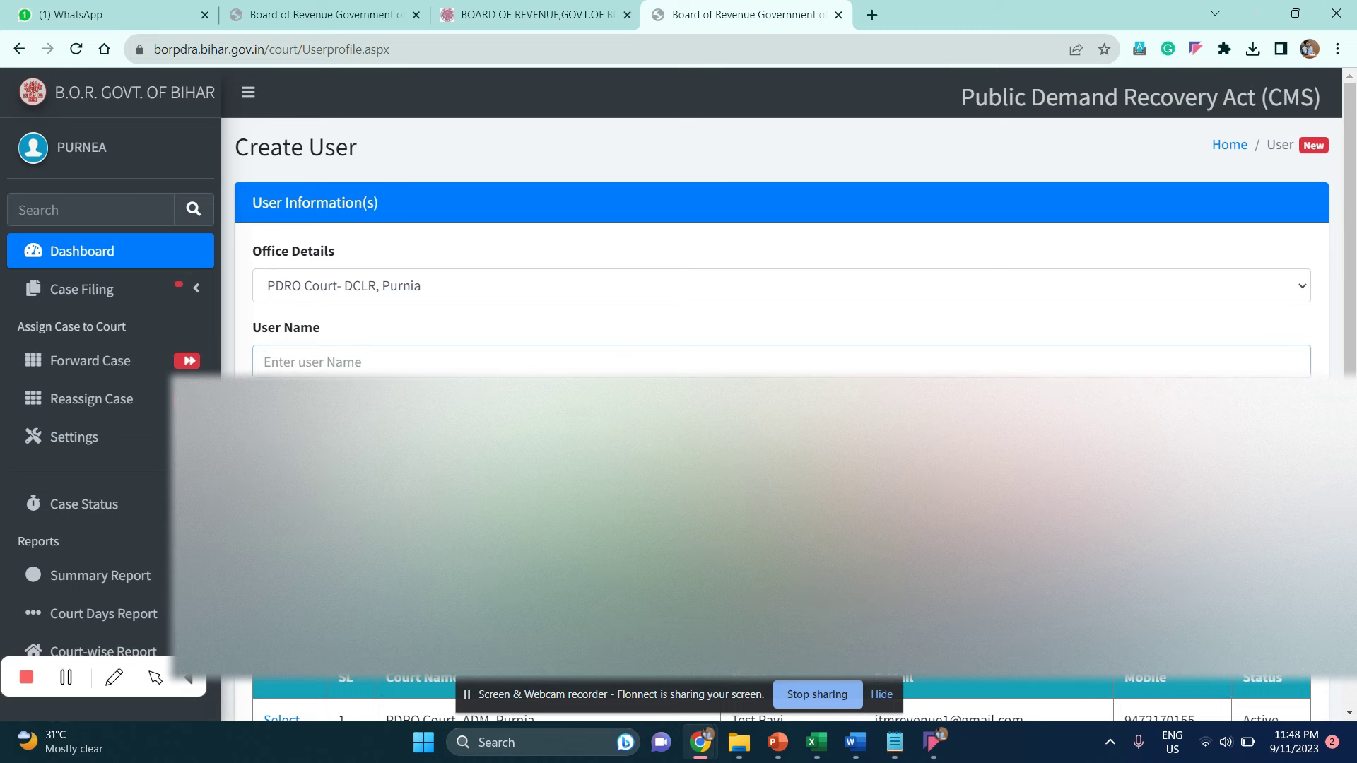
left_click(603, 277)
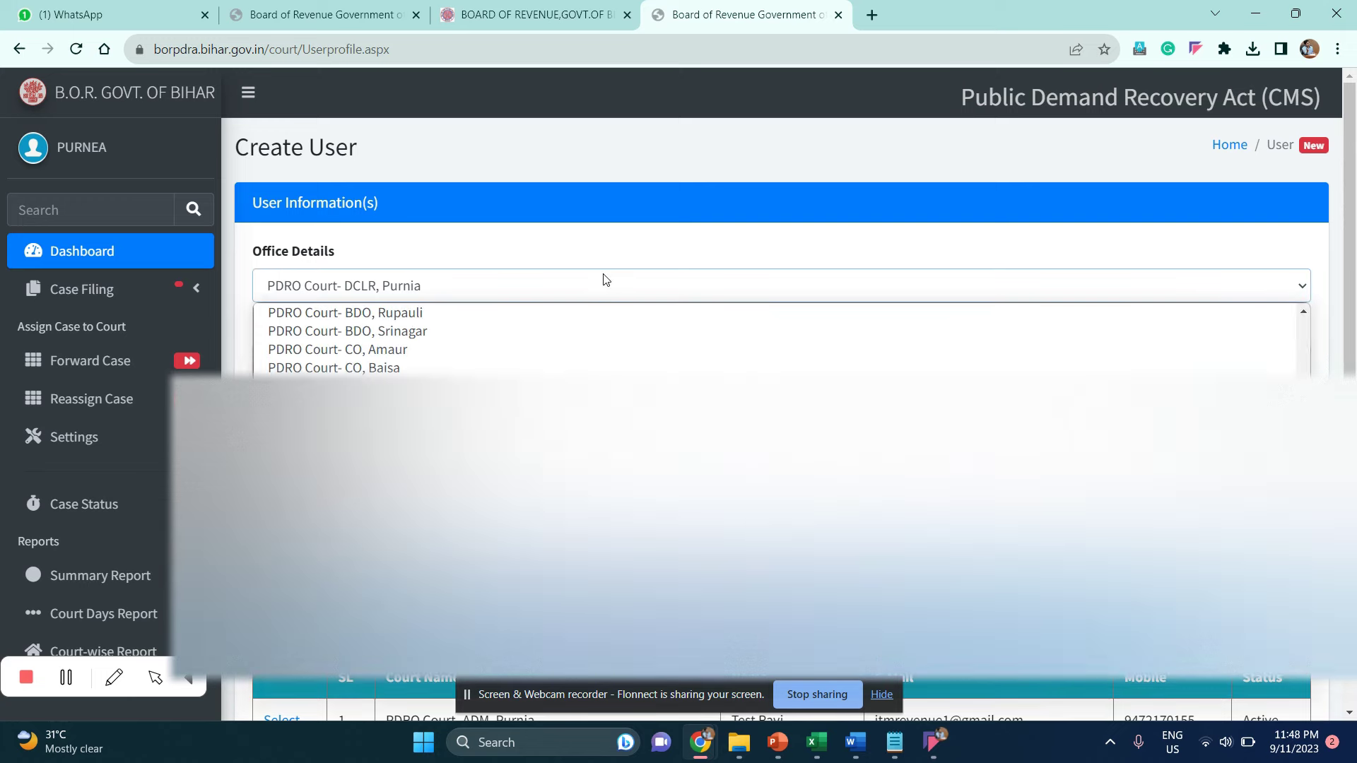
scroll(777, 339, "down", 5)
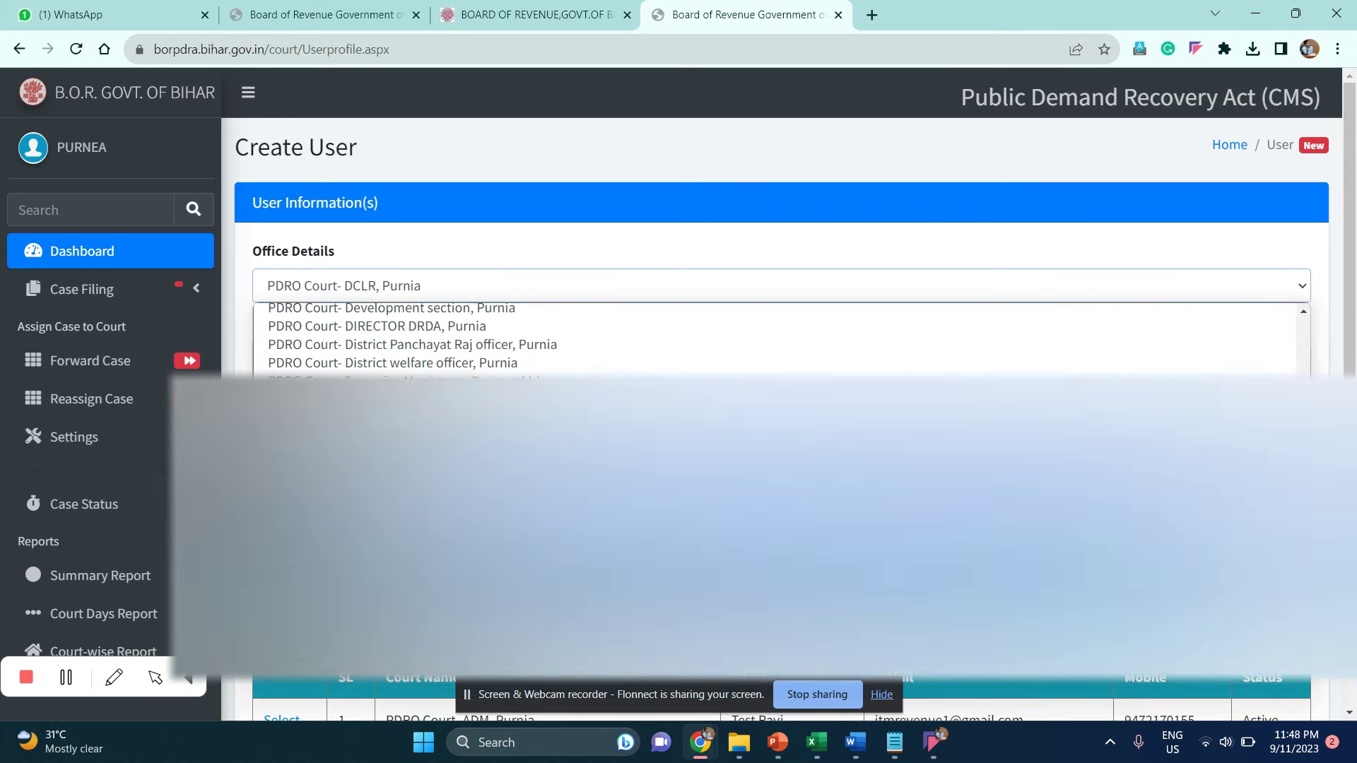
left_click(602, 279)
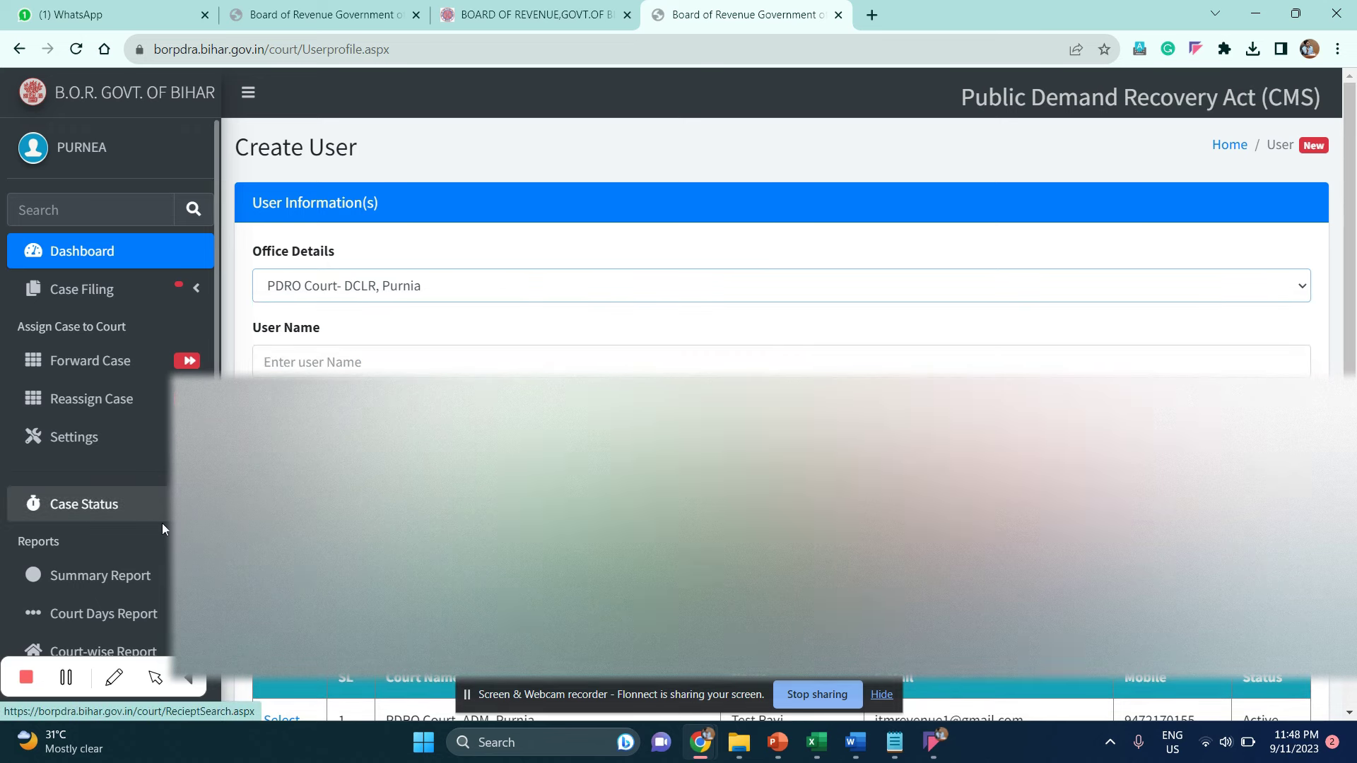
- Open the Case Status page and look at its case search by Temp ID
scroll(163, 523, "down", 2)
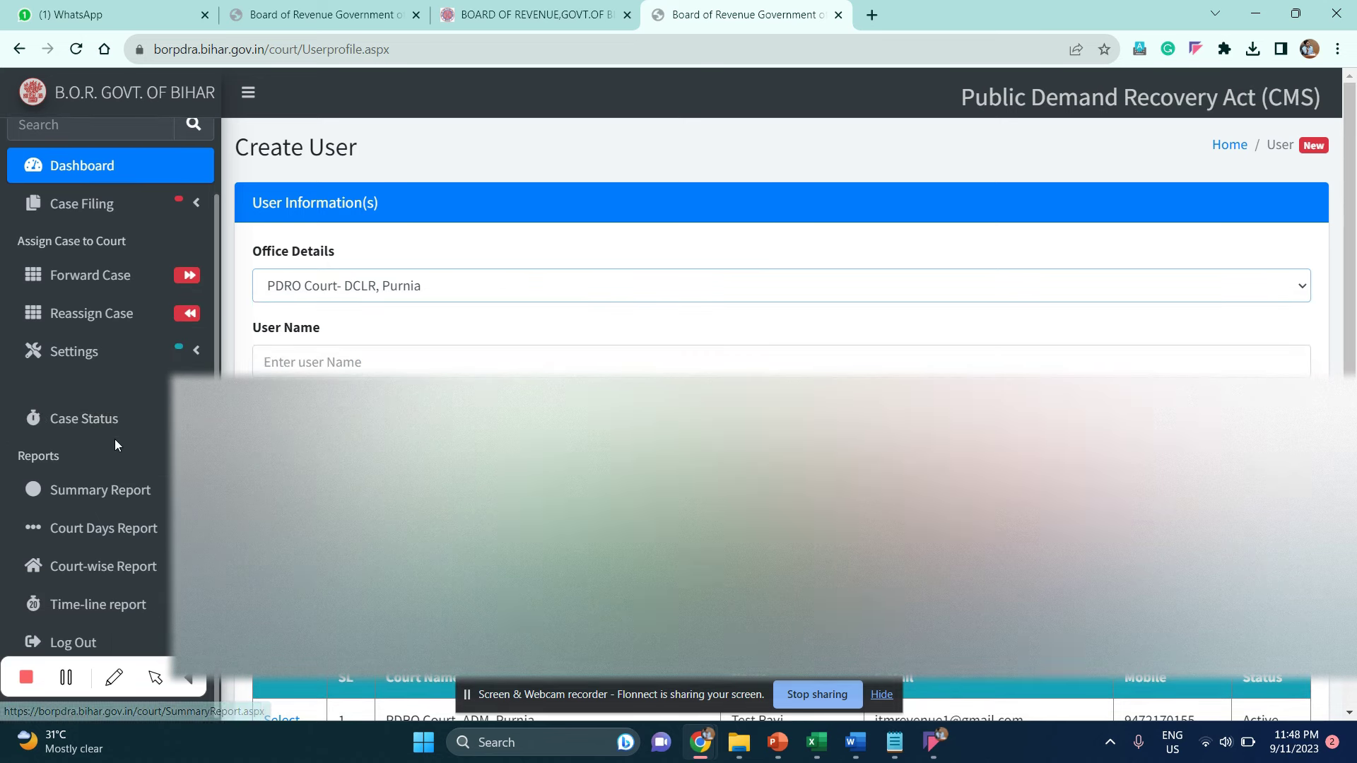
left_click(106, 420)
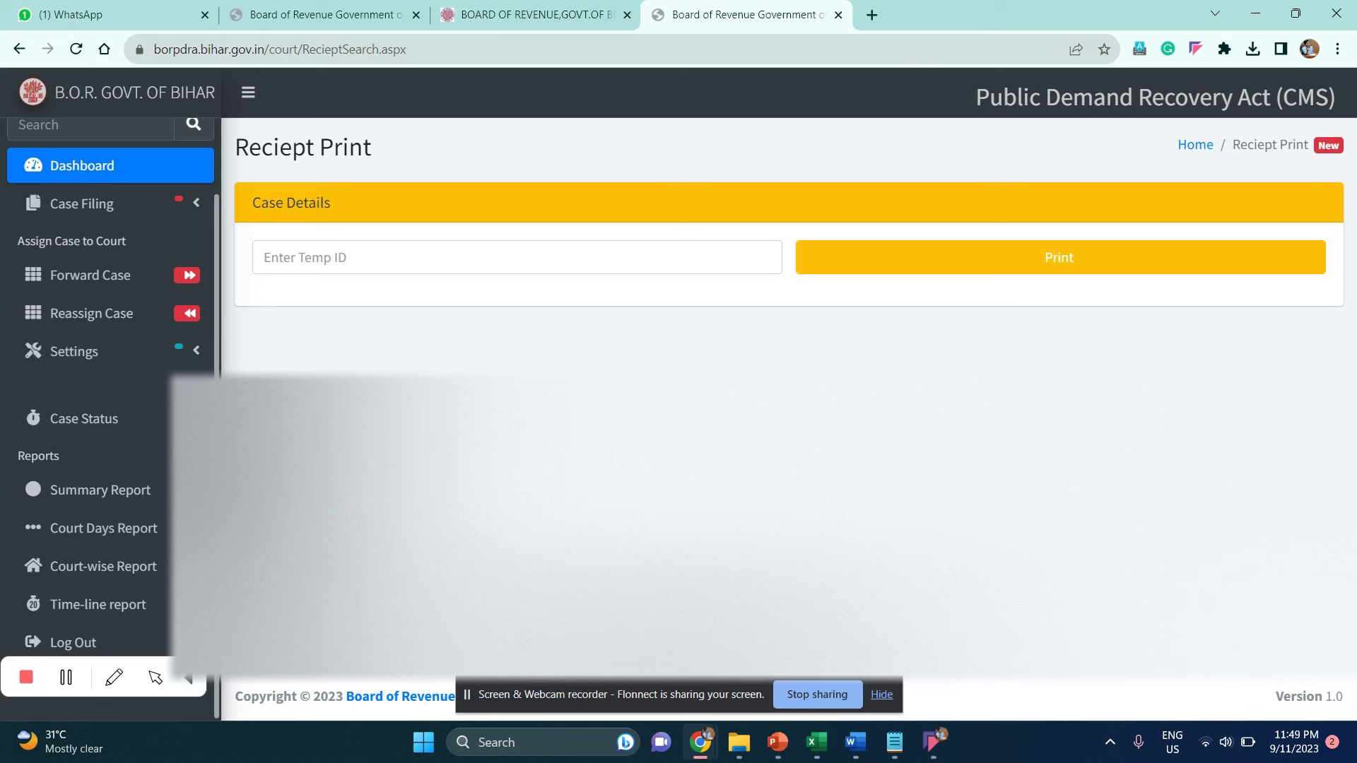
scroll(61, 304, "up", 2)
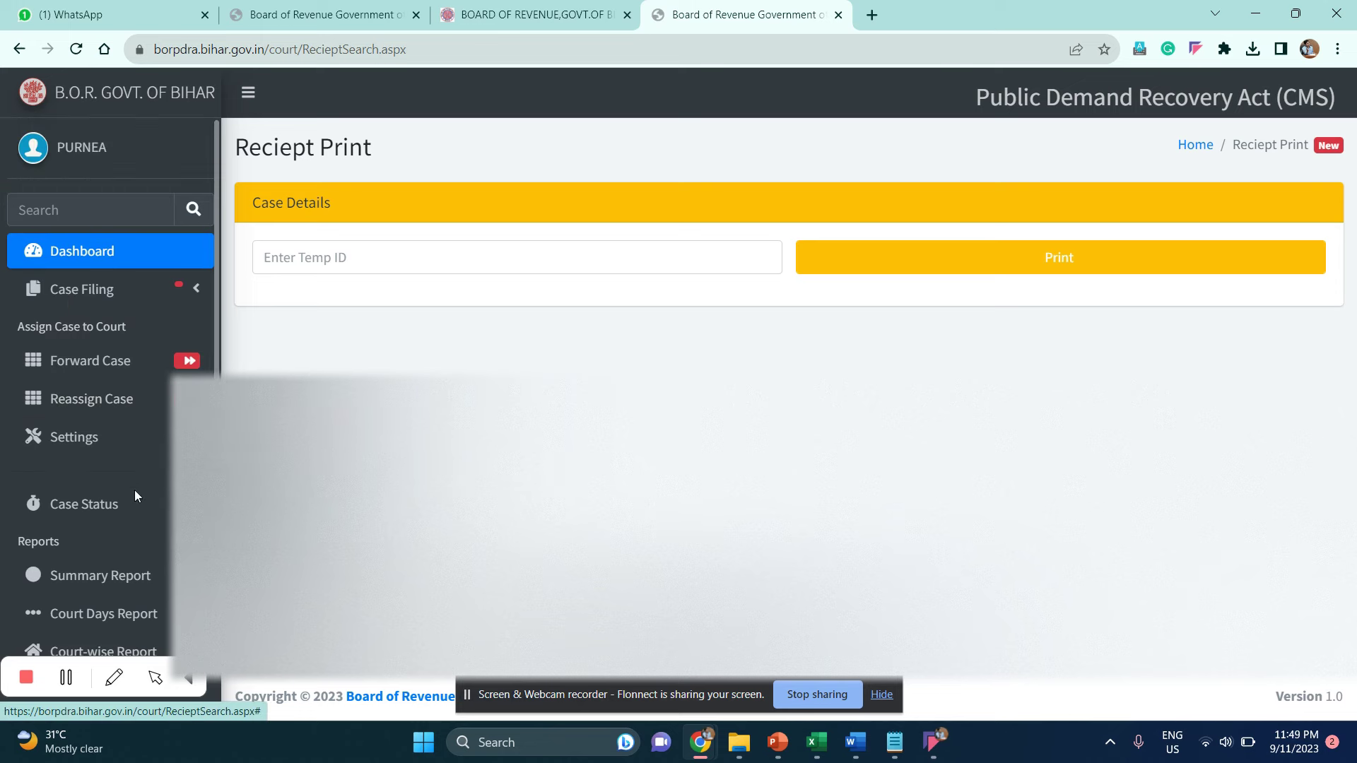
- Switch to the PDRActUserManual_new document in Word and read the menu and submenu descriptions from Dashboard through Reports
mouse_move(861, 754)
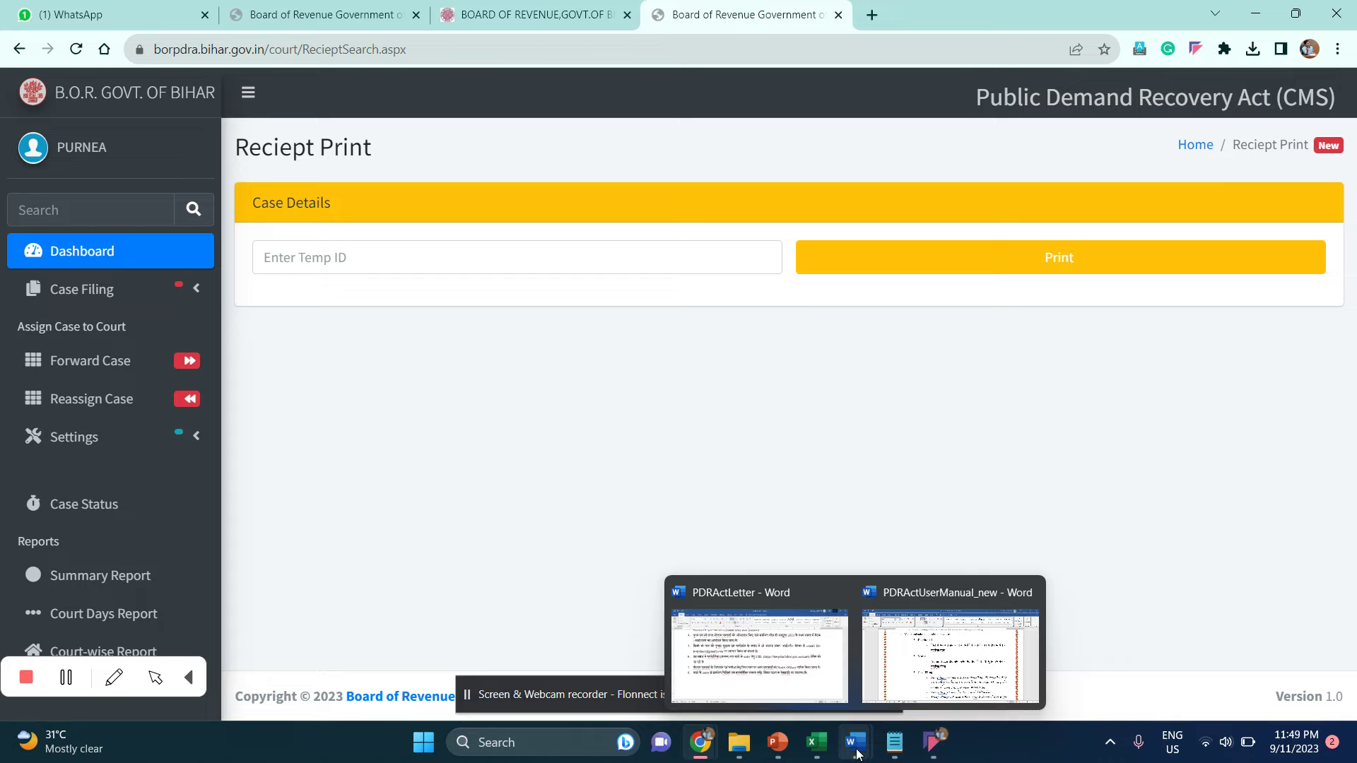
left_click(875, 641)
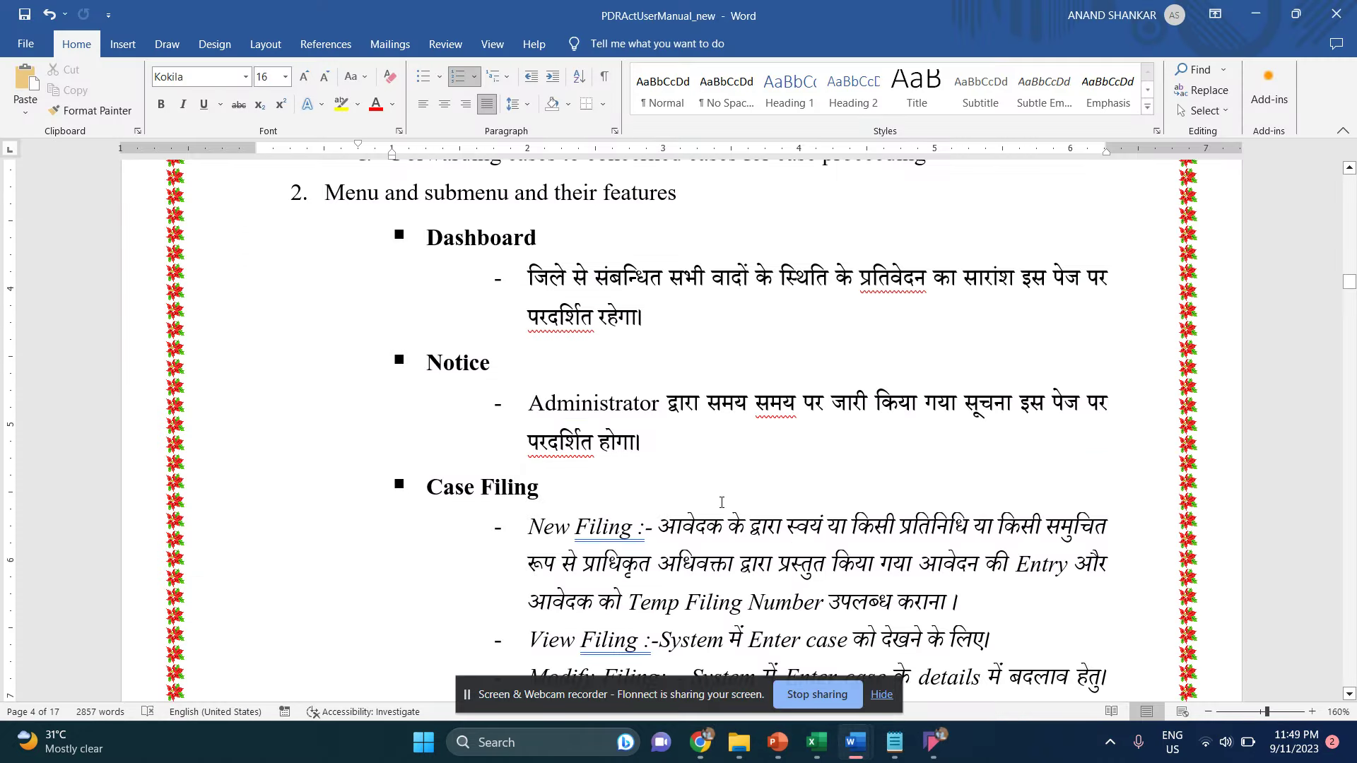
scroll(670, 401, "down", 5)
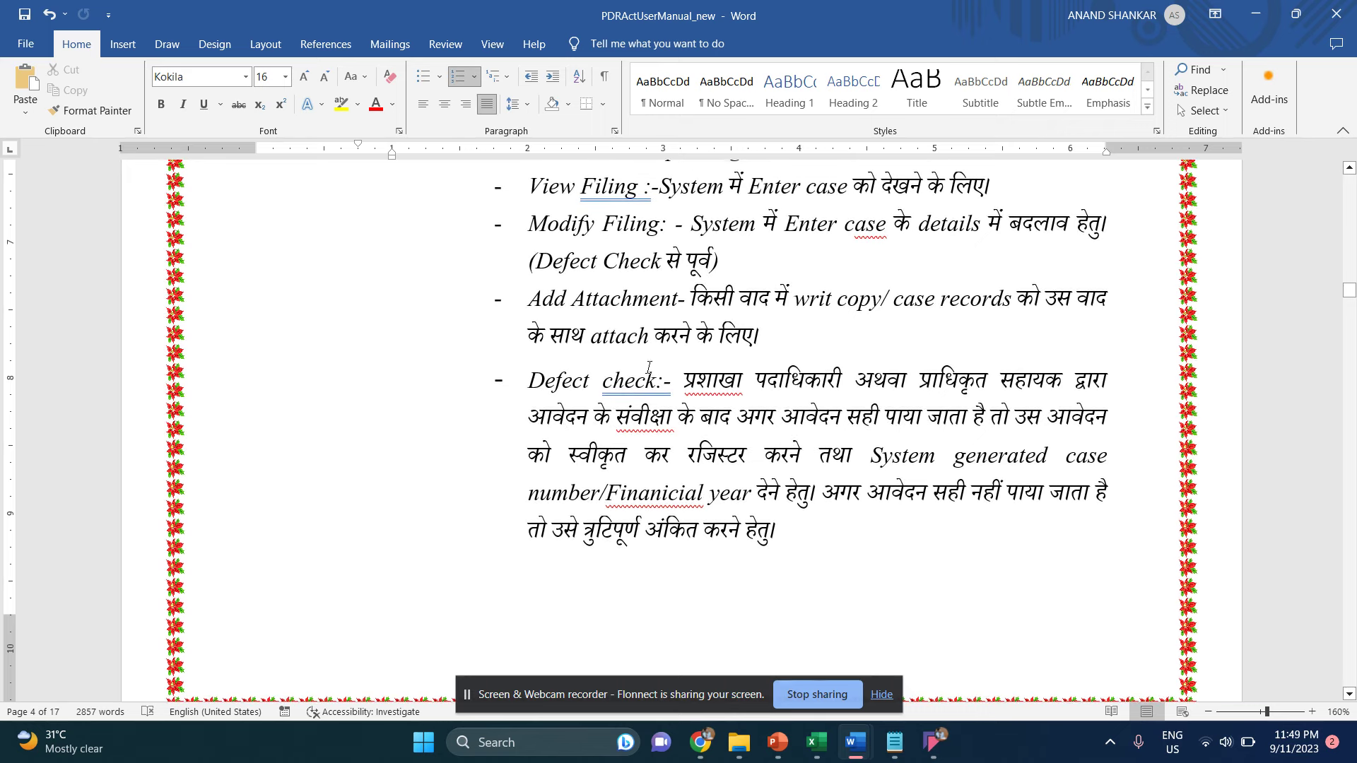
scroll(707, 389, "down", 5)
scroll(720, 394, "down", 2)
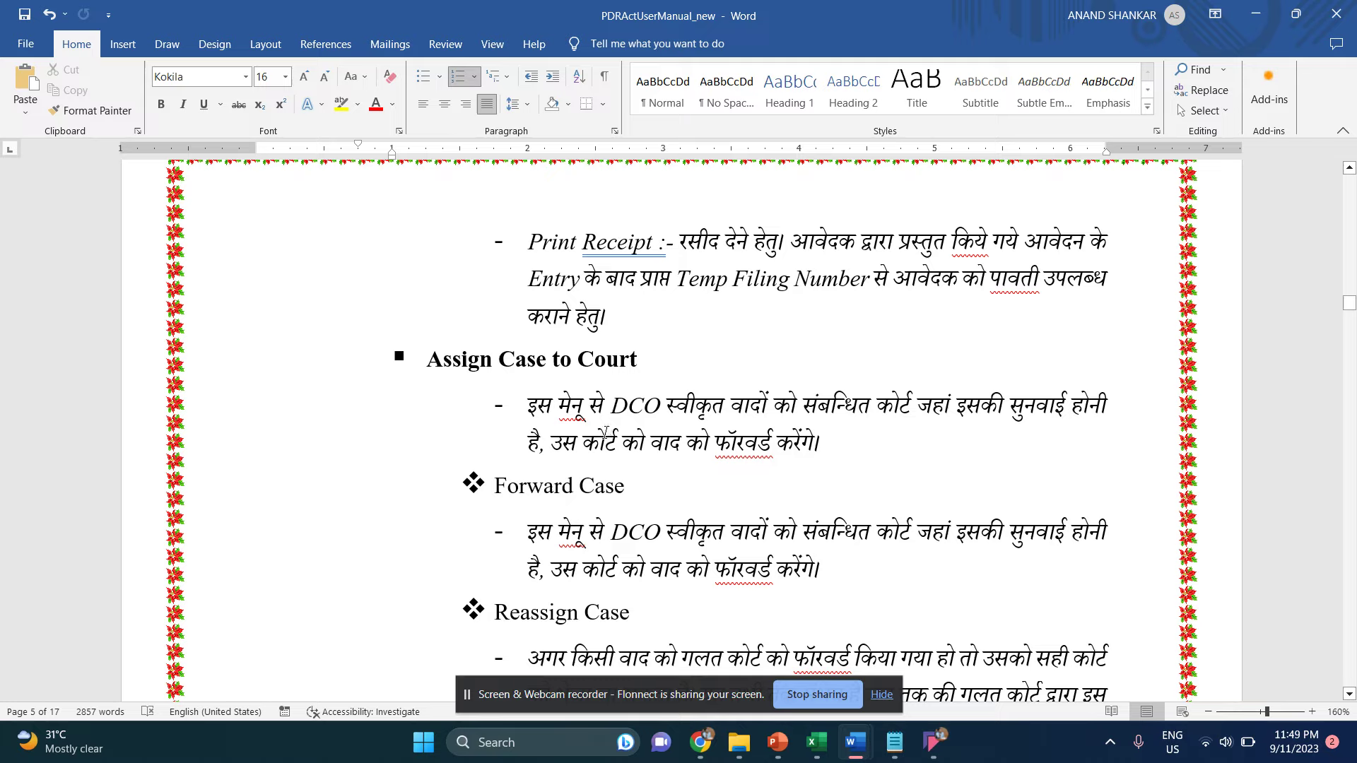
scroll(580, 444, "down", 5)
scroll(581, 444, "down", 3)
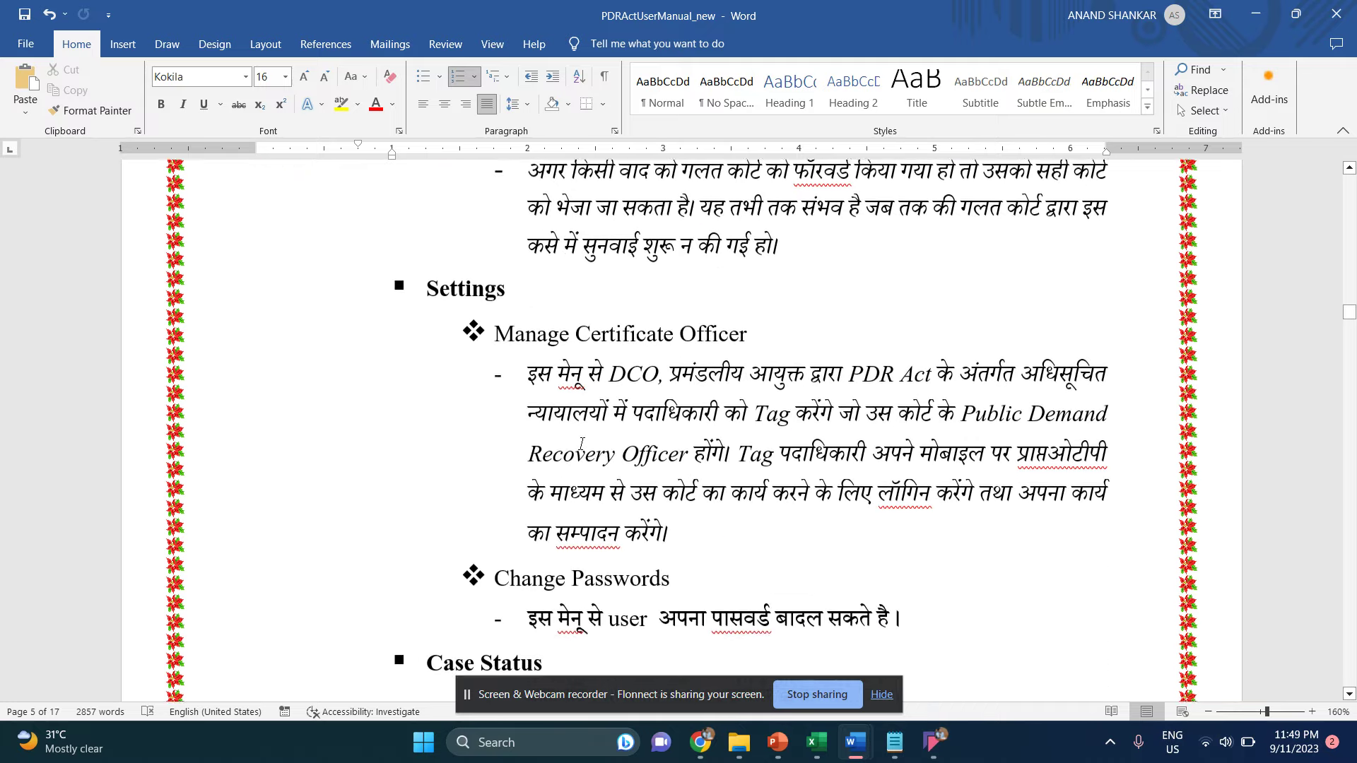
scroll(536, 334, "down", 7)
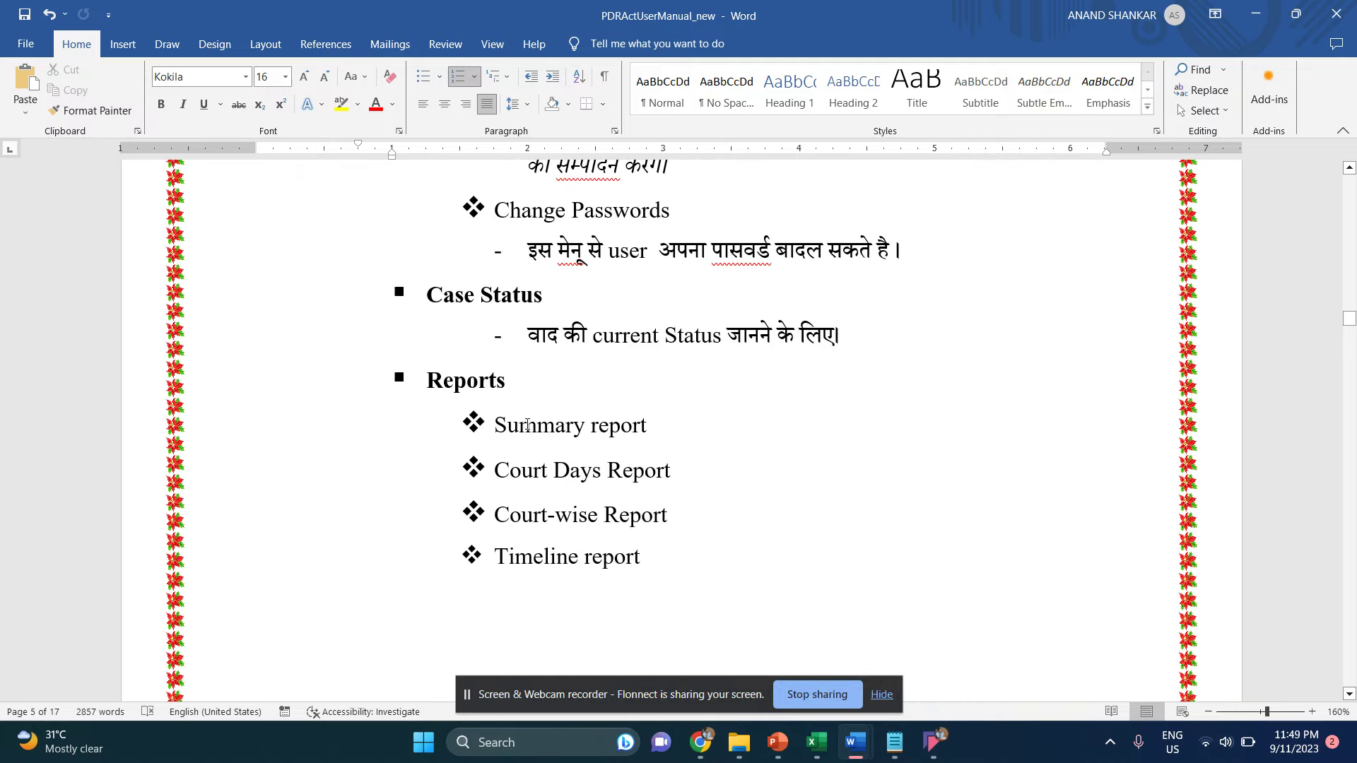
- Examine the Flow Chart of District Certificate Officer Module, from case record submission through scrutiny to the Designated Certificate Officer
scroll(527, 424, "down", 13)
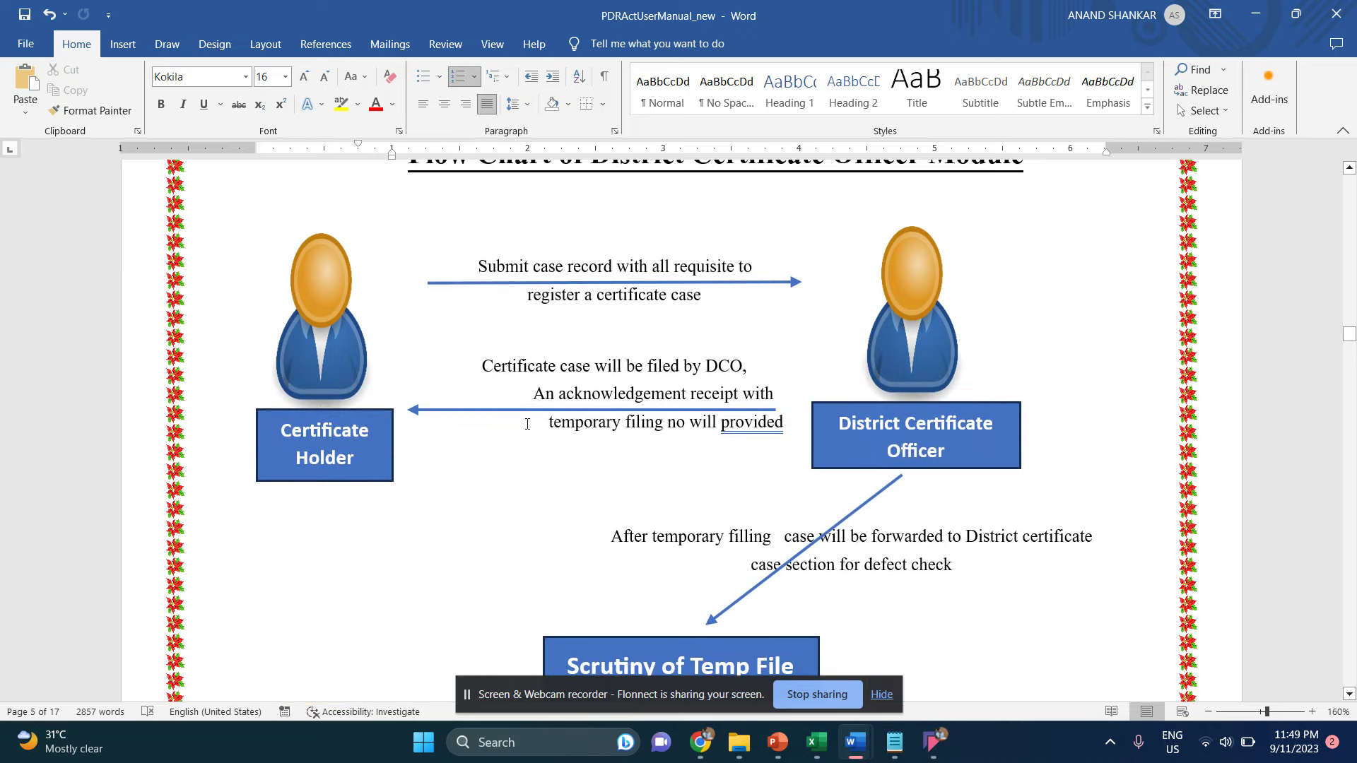
scroll(527, 424, "up", 1)
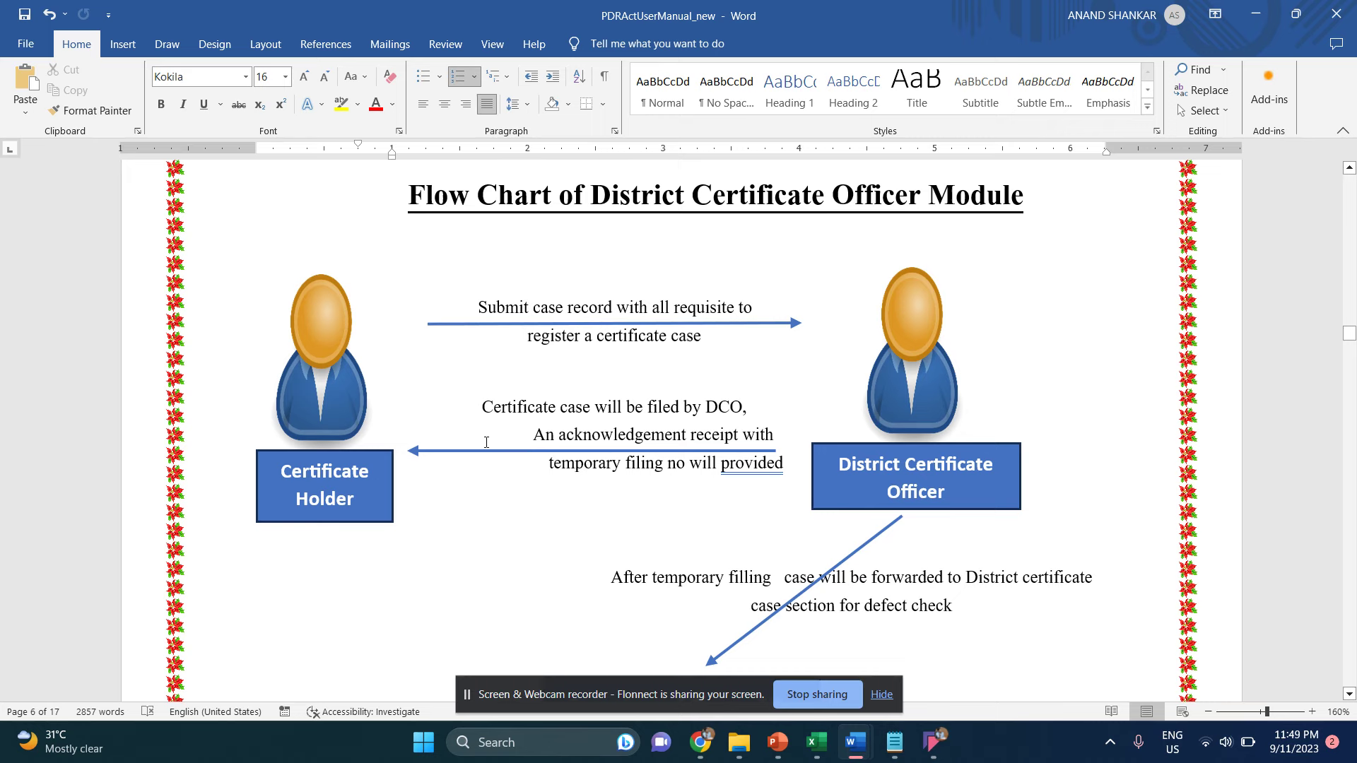
scroll(820, 417, "down", 3)
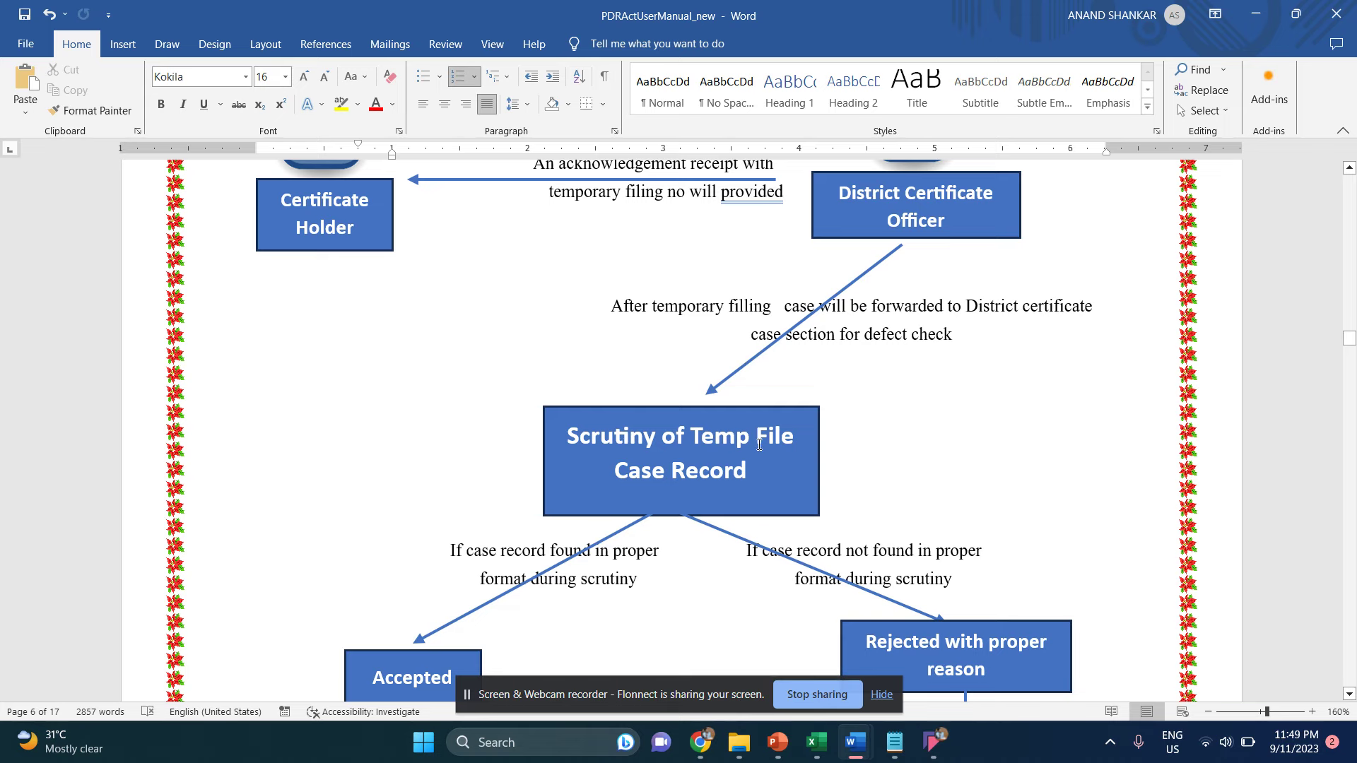
scroll(735, 474, "down", 1)
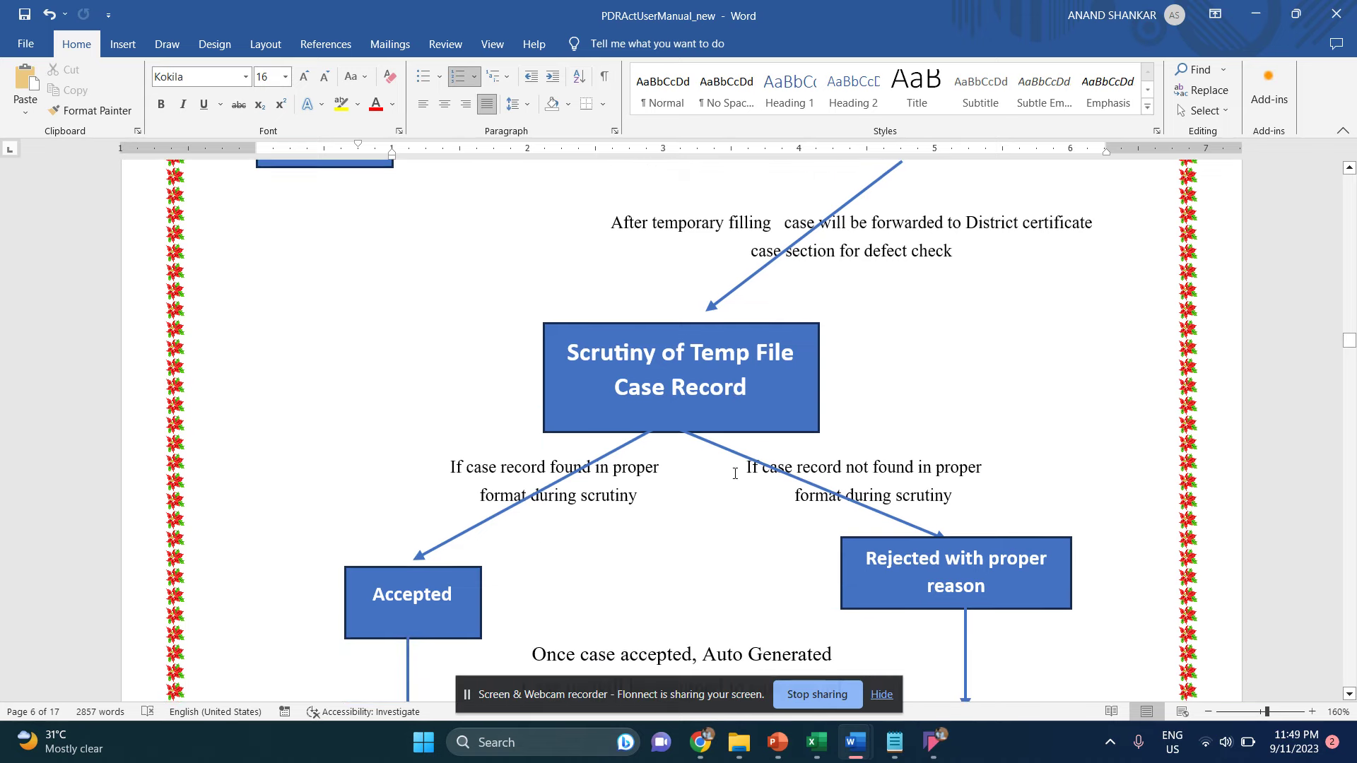
scroll(393, 628, "down", 5)
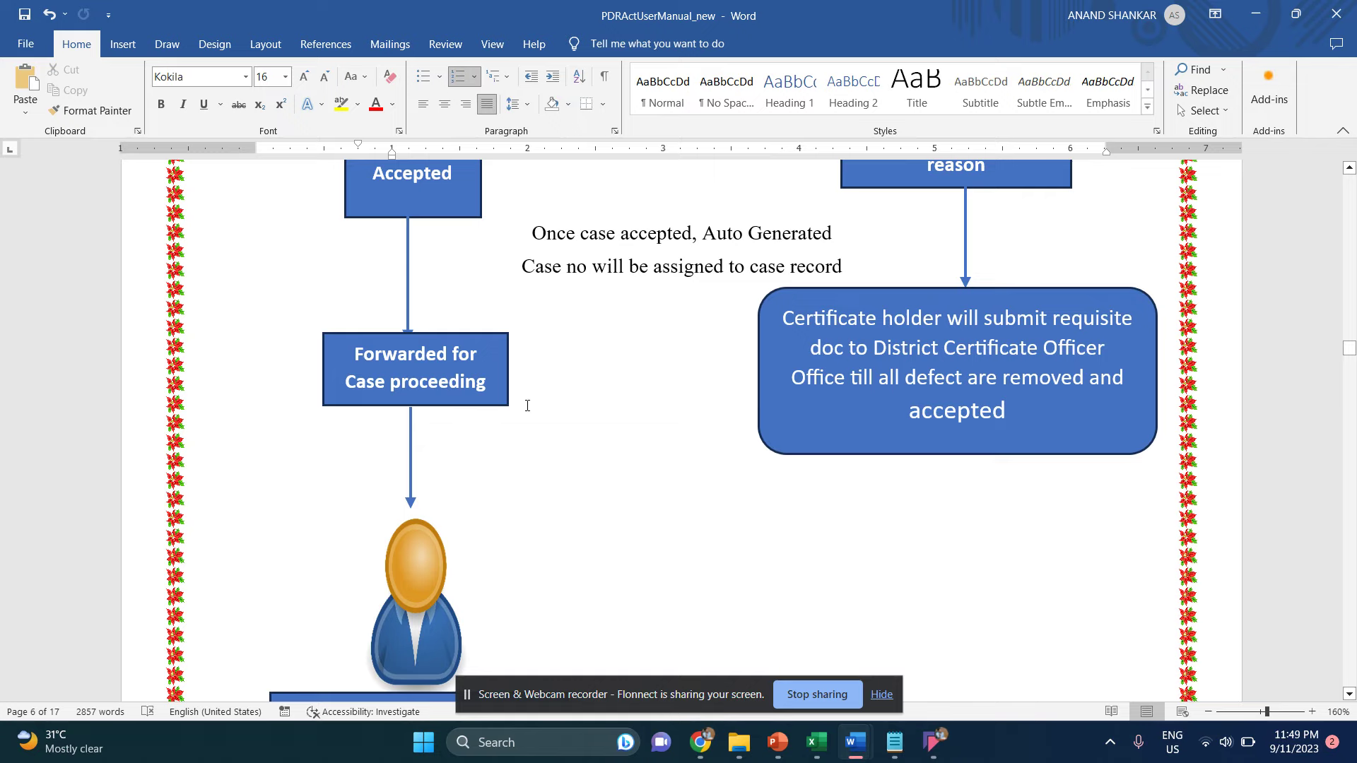
scroll(526, 405, "down", 2)
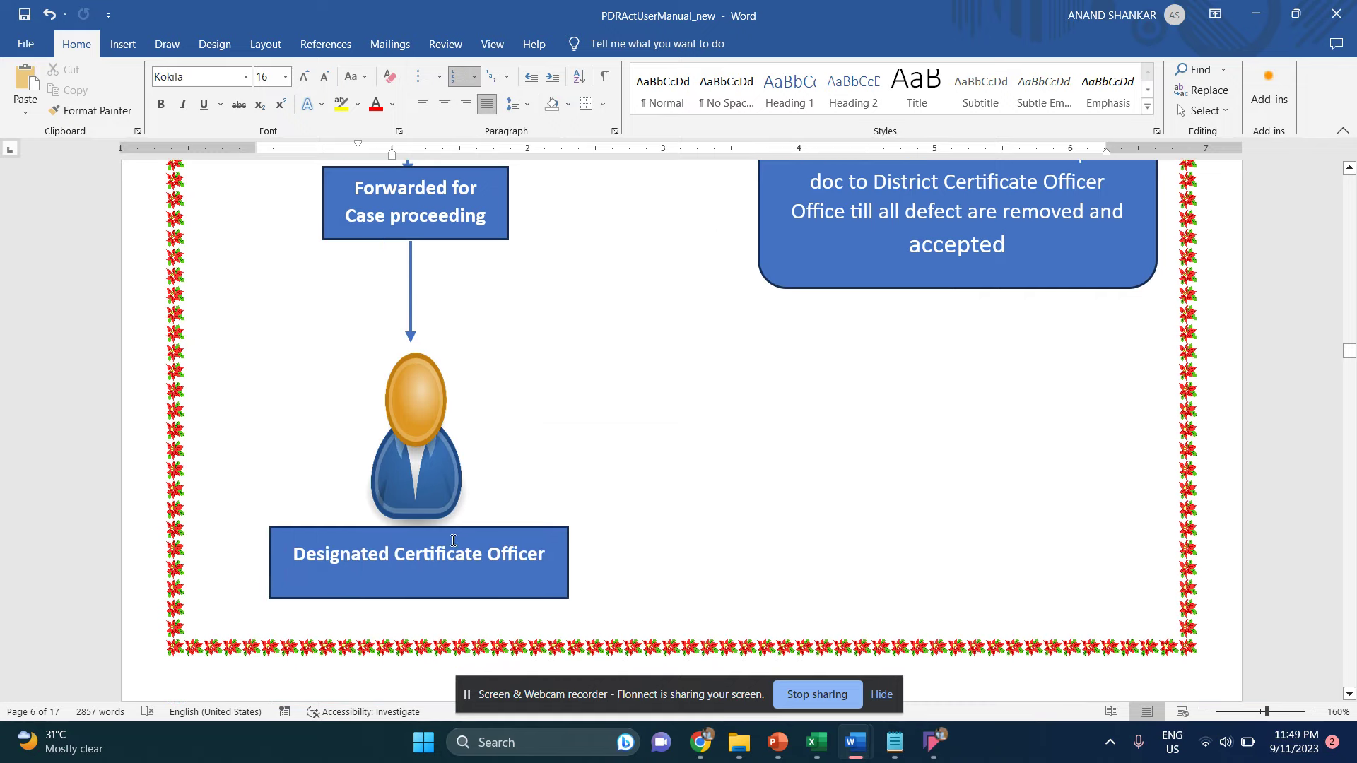
scroll(600, 494, "up", 4)
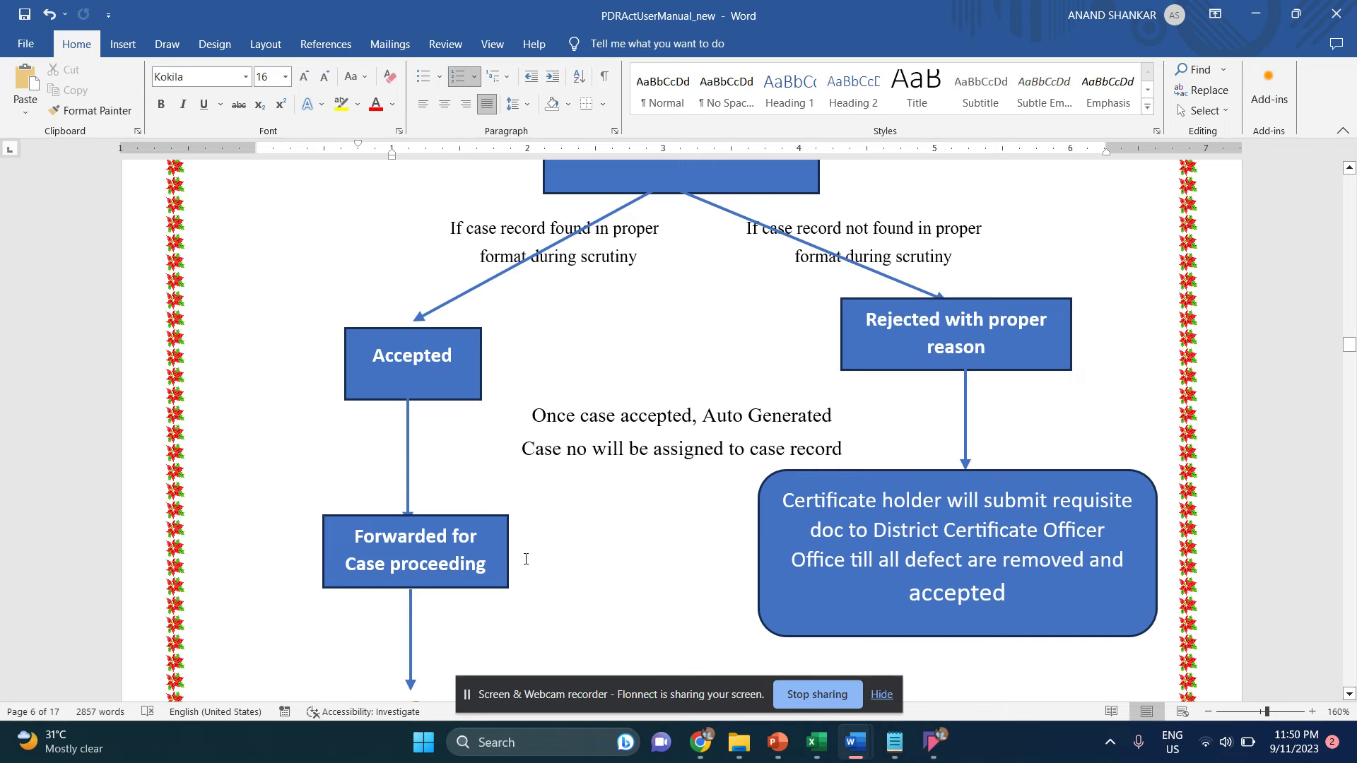
- Read the manual's portal login steps and its instructions for assigning an officer to a Nominated Certificate Officer Court, including the Create User illustration
scroll(524, 556, "down", 6)
scroll(526, 558, "down", 5)
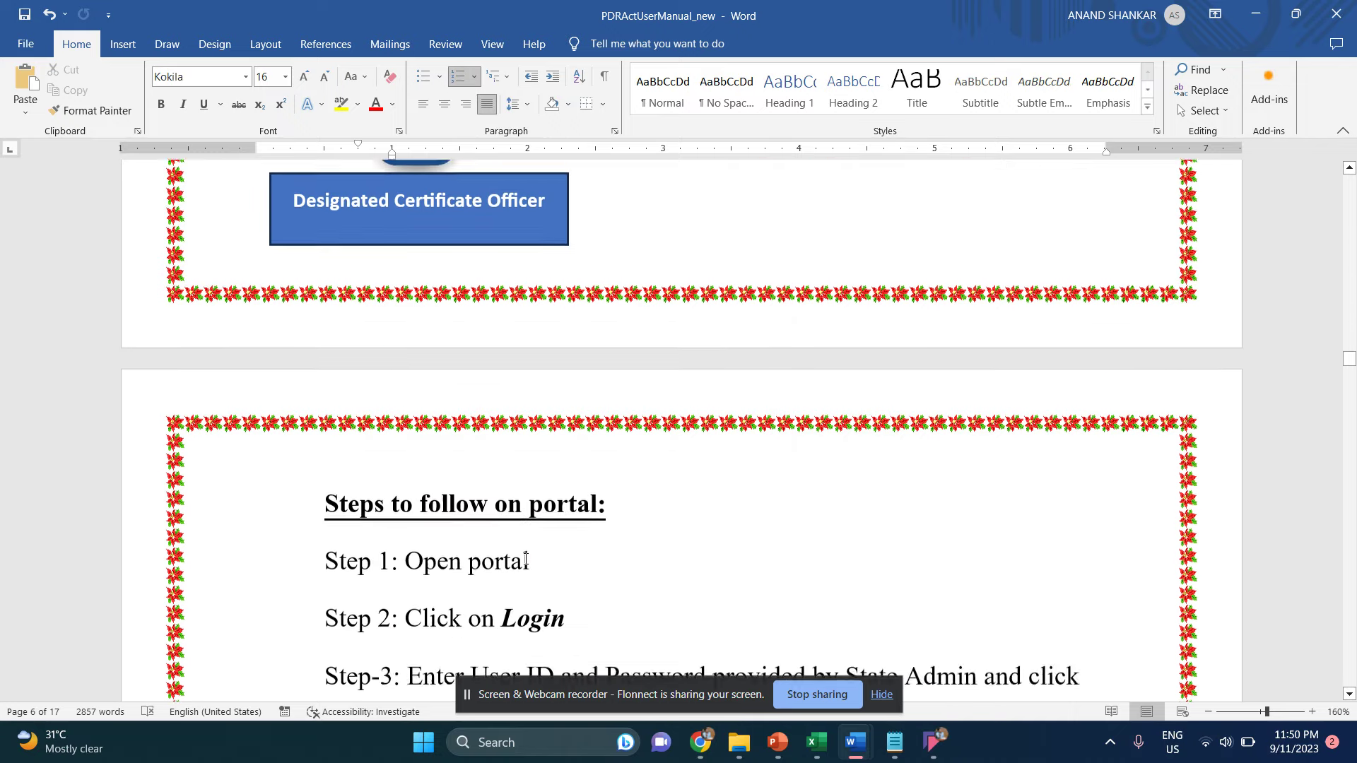
scroll(548, 428, "down", 1)
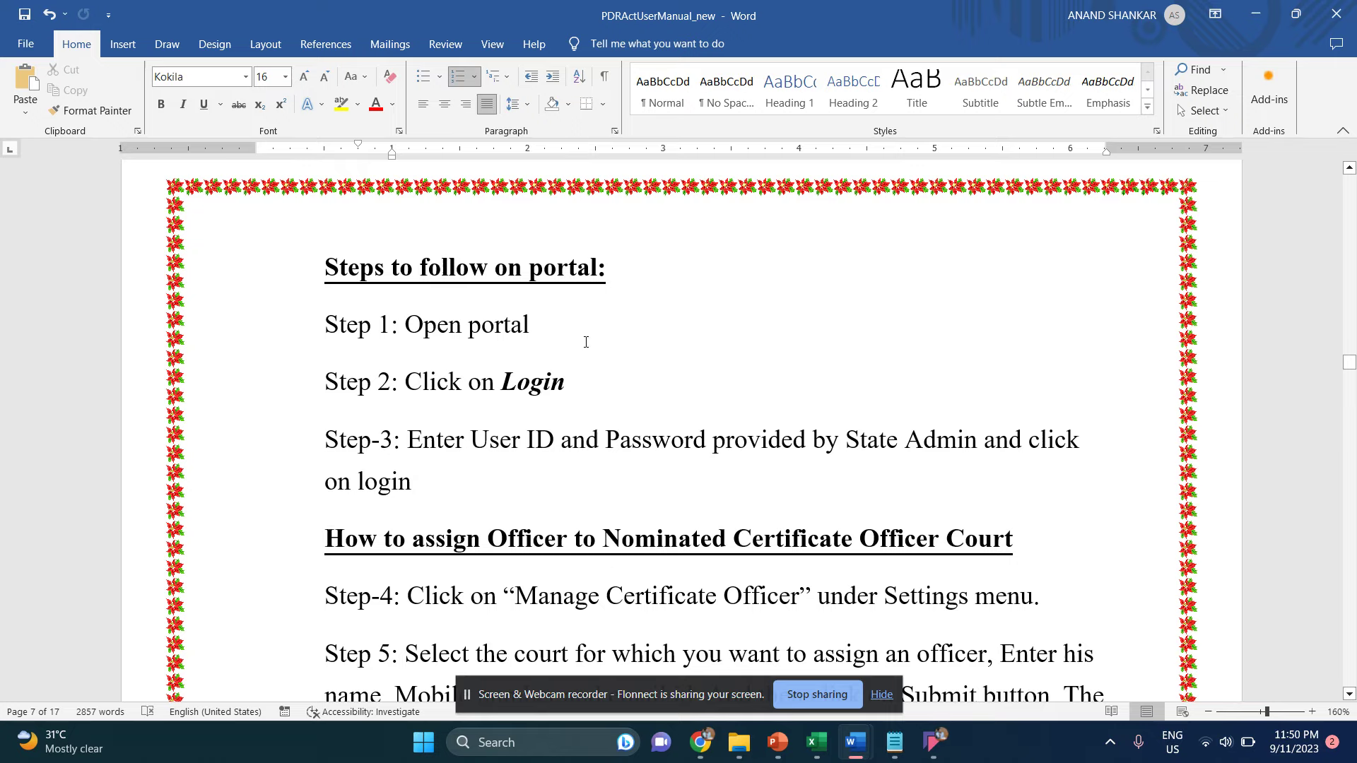
scroll(565, 364, "down", 3)
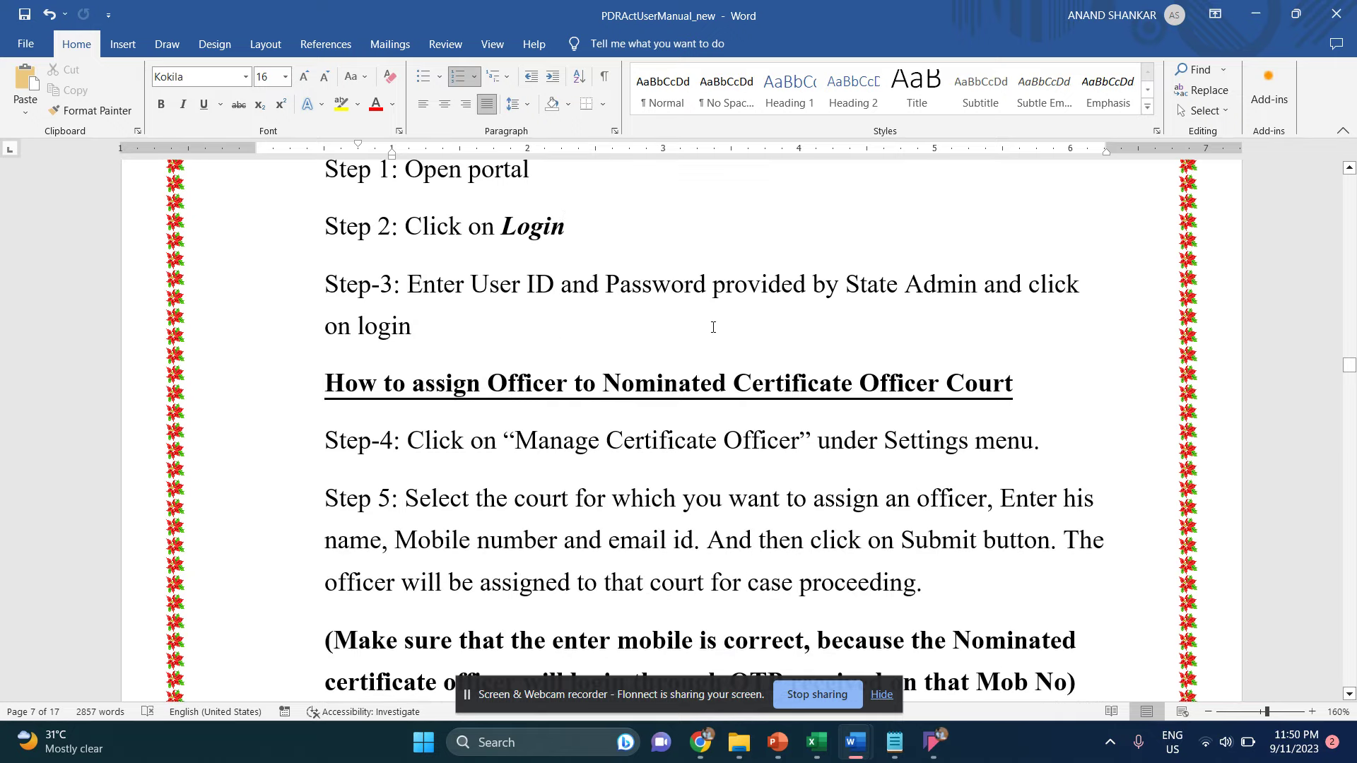
scroll(713, 326, "down", 3)
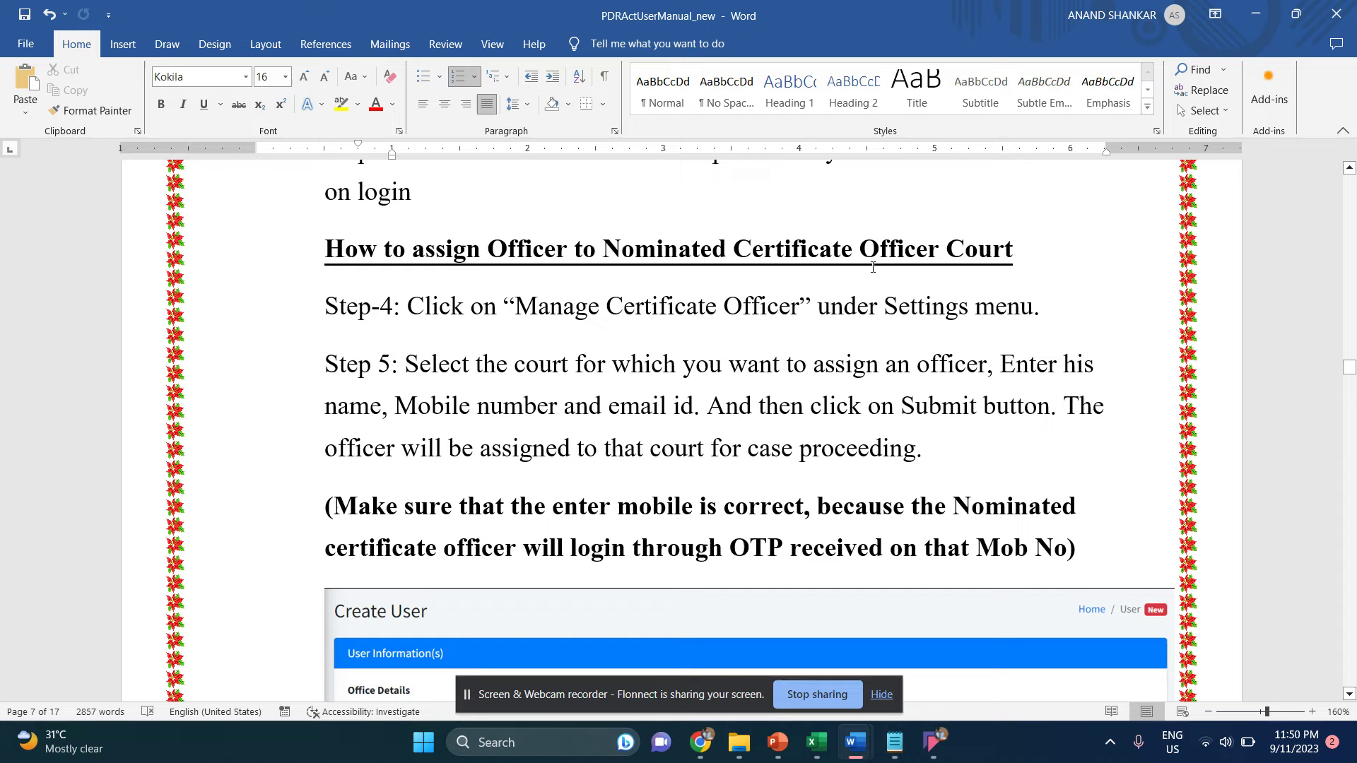
scroll(454, 433, "down", 9)
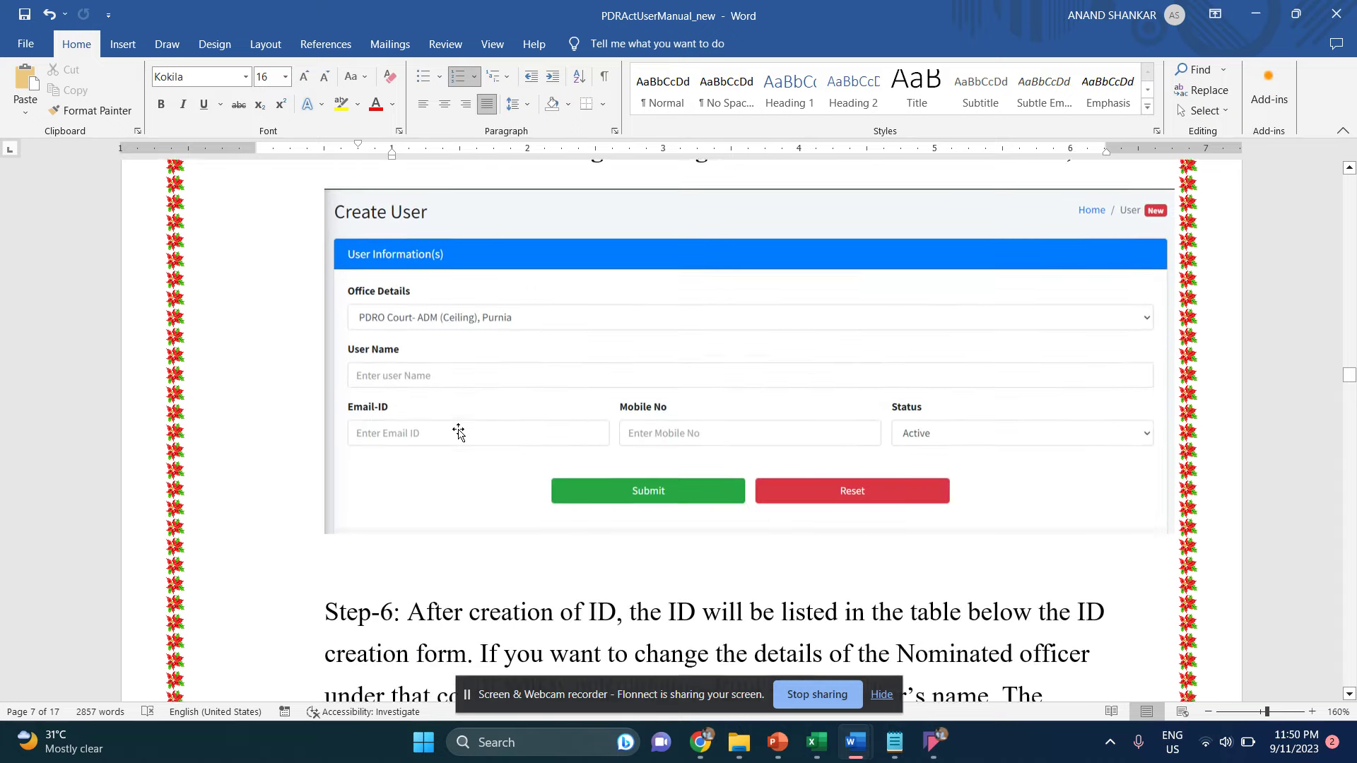
- Read the "How to file a new case" section, covering filing, modification, scrutiny, case number allotment and receipt printing
scroll(571, 353, "down", 20)
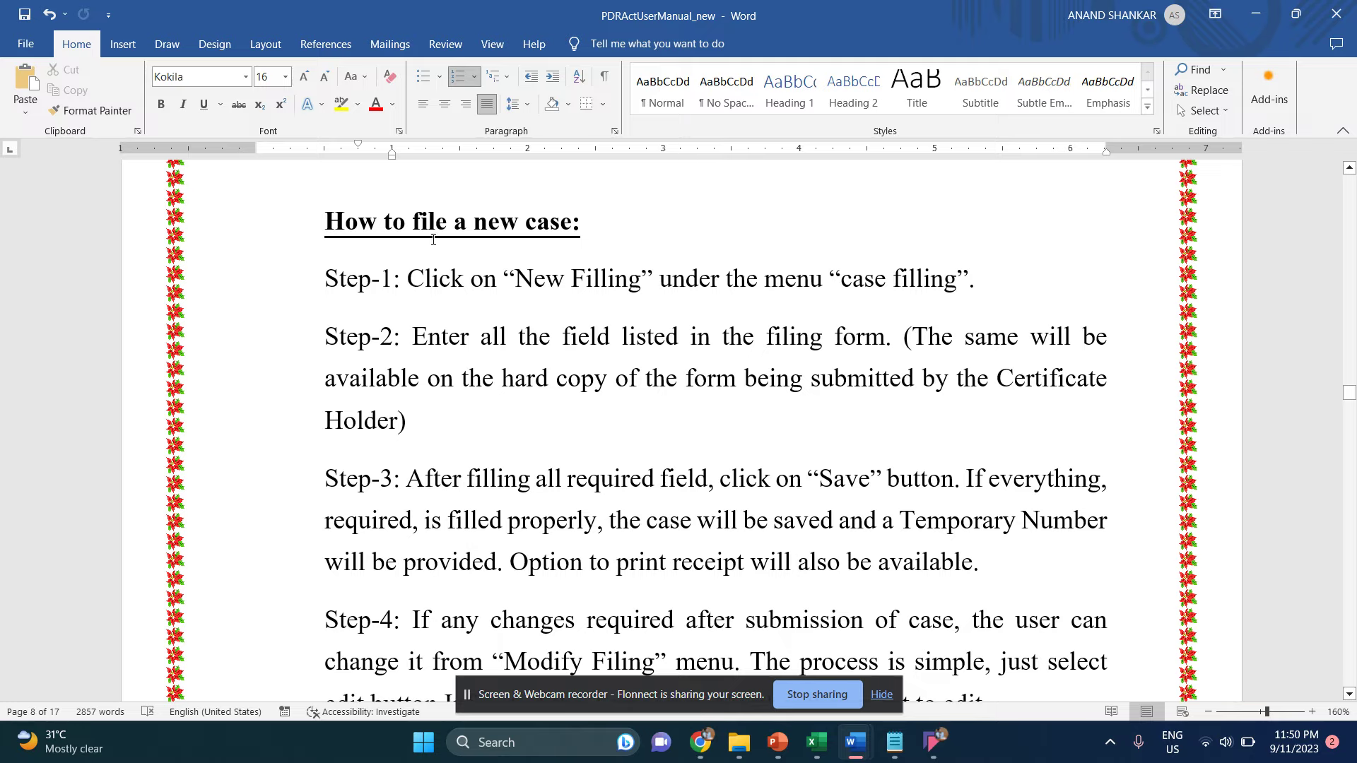
scroll(549, 368, "down", 7)
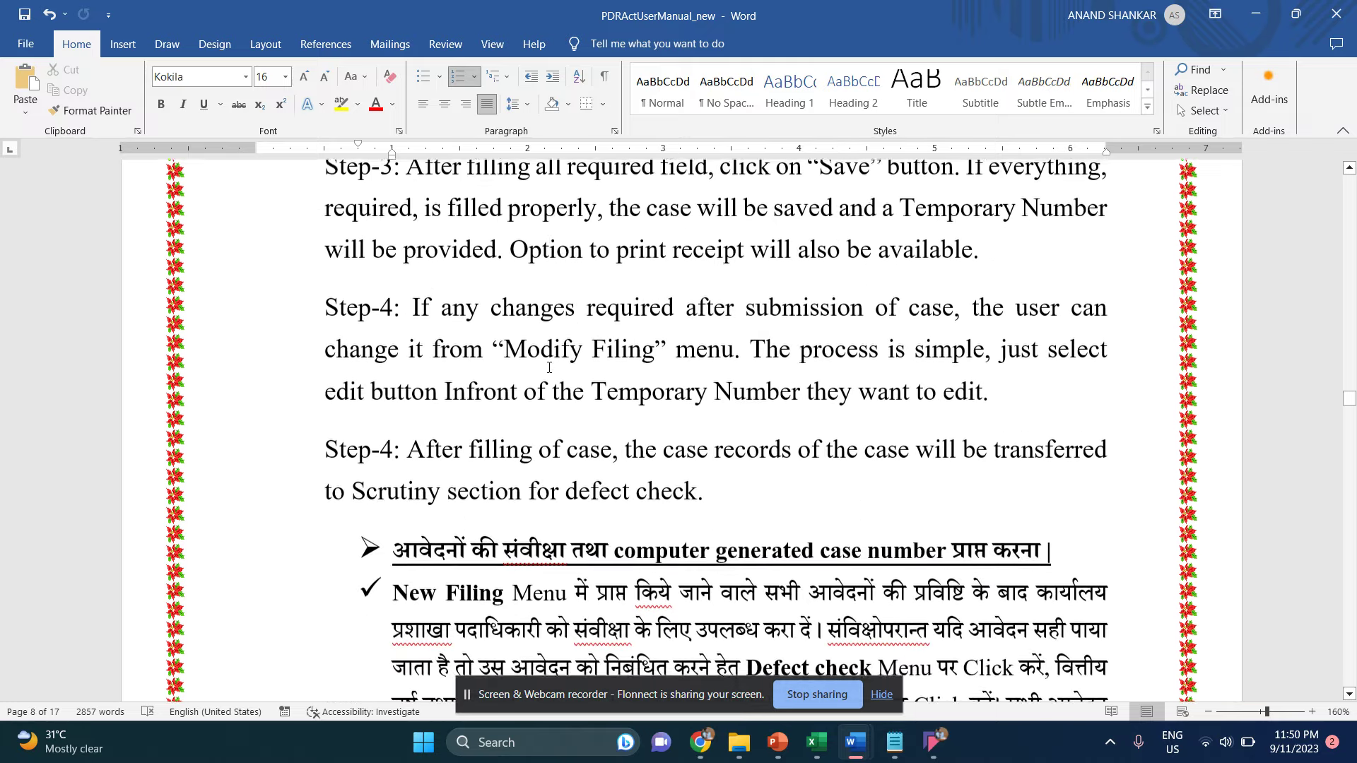
scroll(549, 367, "down", 7)
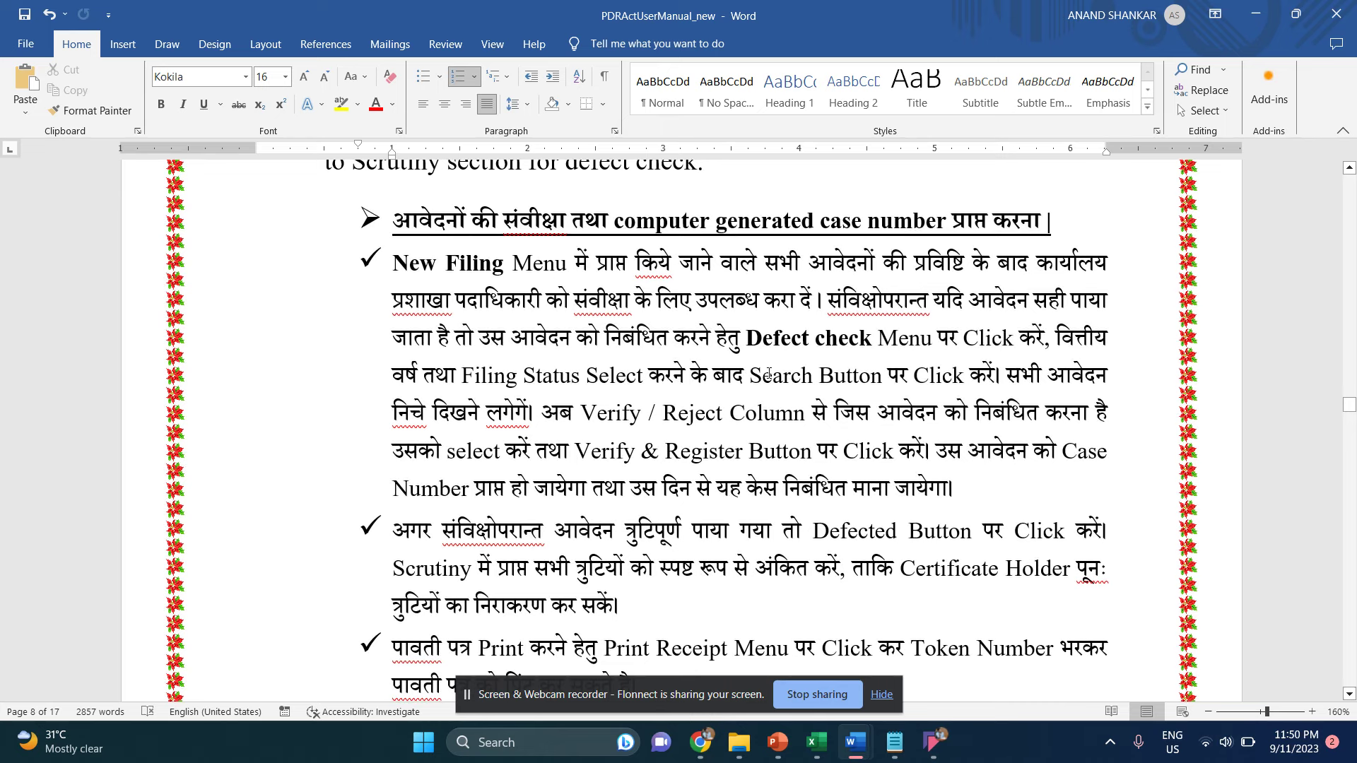
scroll(769, 373, "down", 7)
scroll(768, 373, "down", 2)
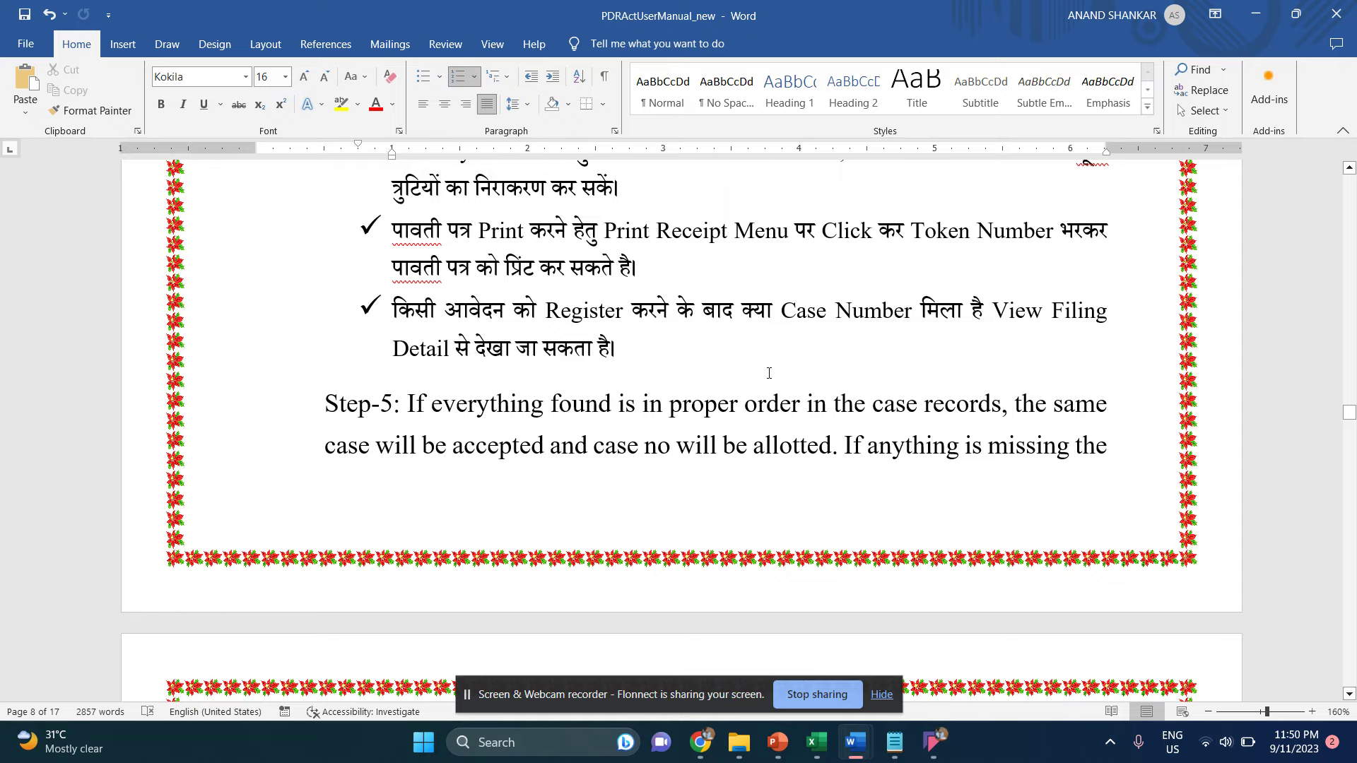
scroll(768, 373, "down", 2)
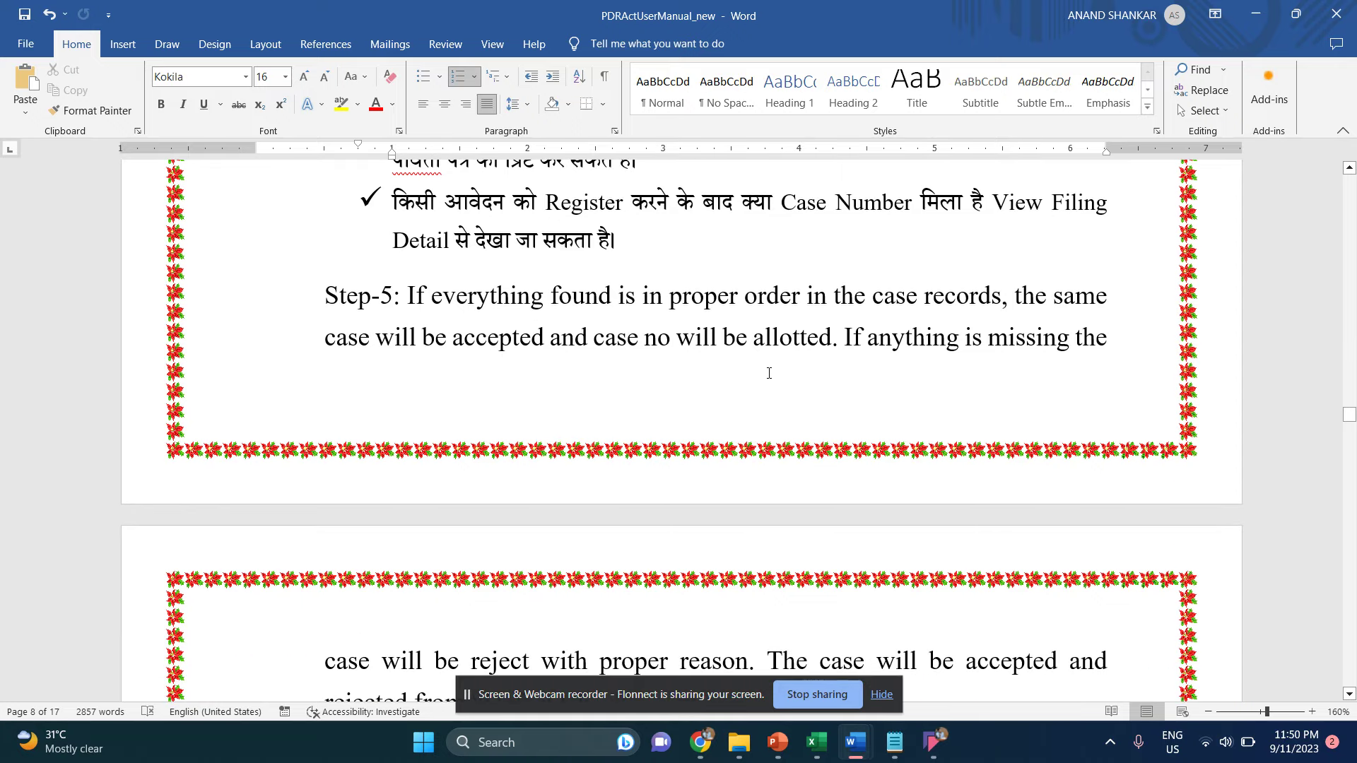
- Examine the manual's Defect Check illustration and the Step-6 text on rejected cases
scroll(769, 373, "down", 8)
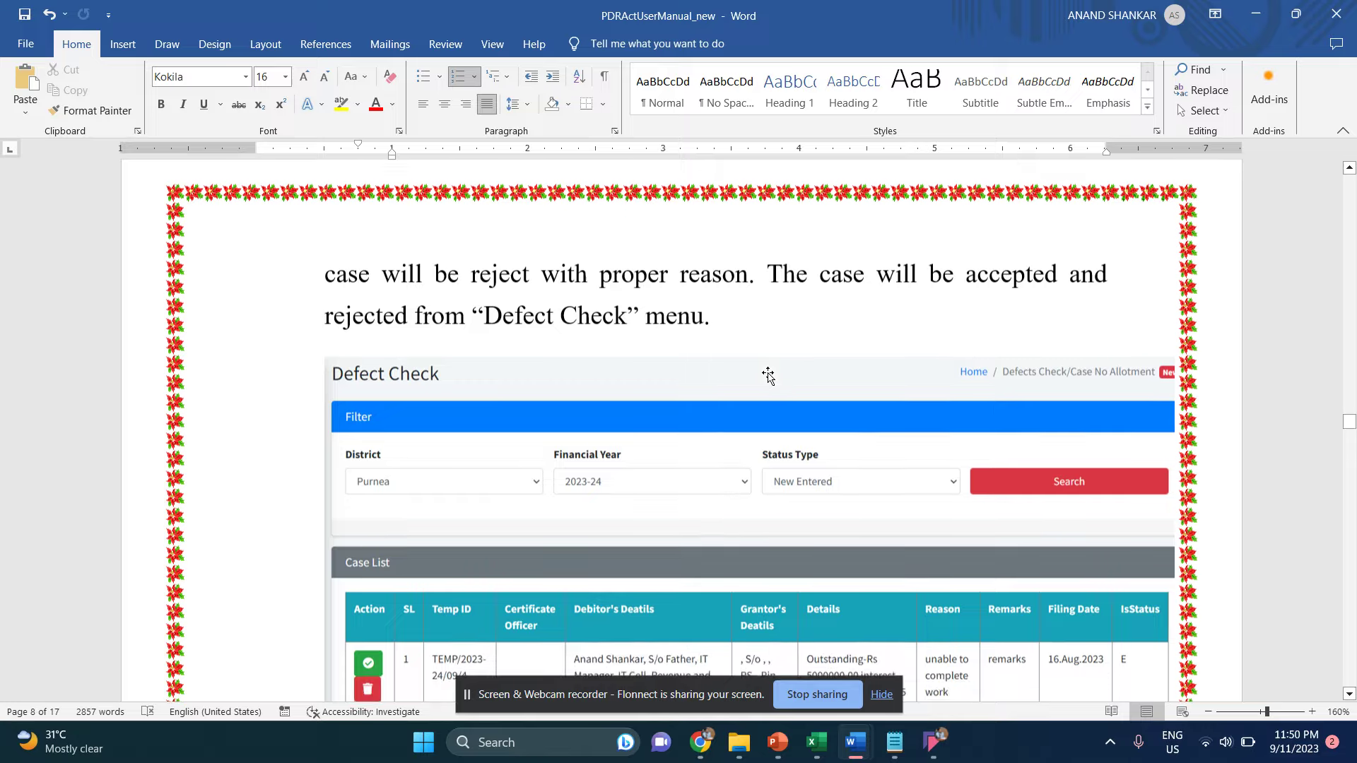
scroll(769, 373, "down", 5)
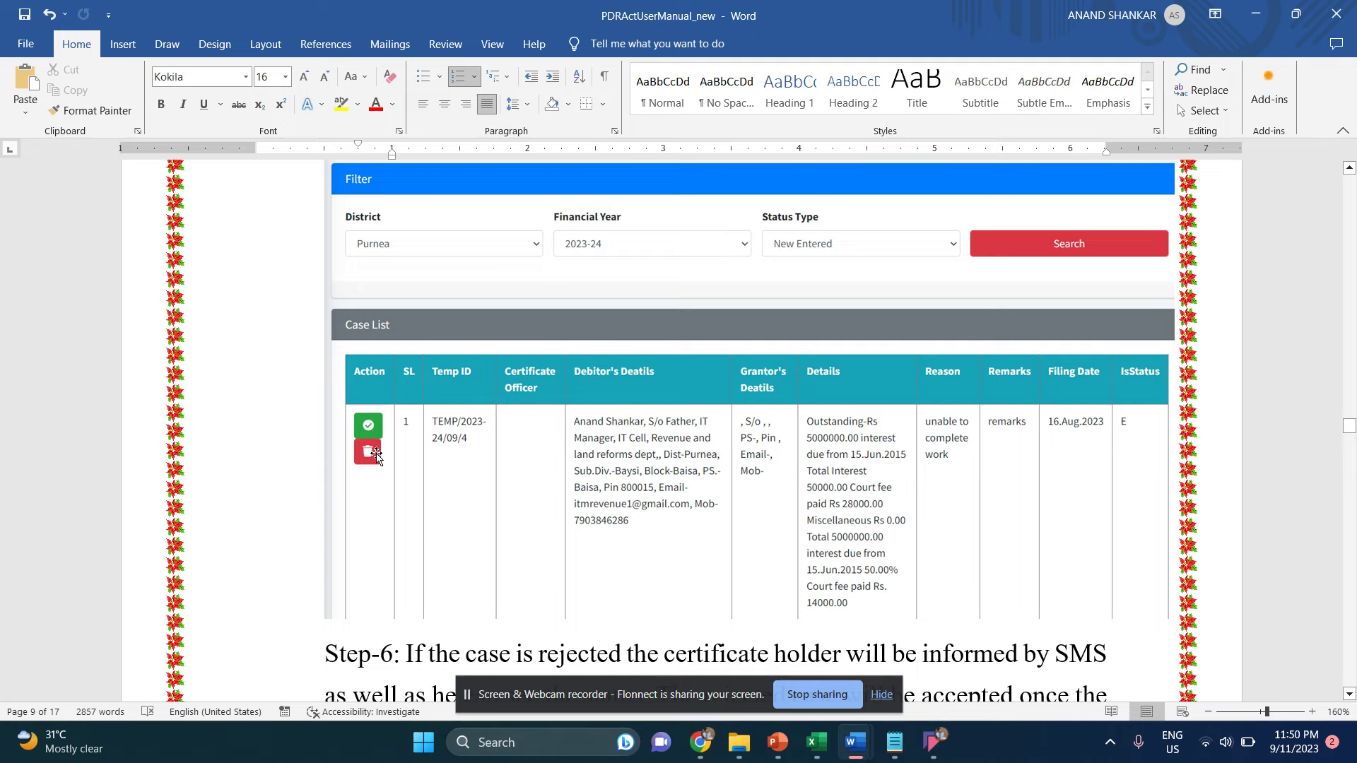
scroll(377, 456, "down", 3)
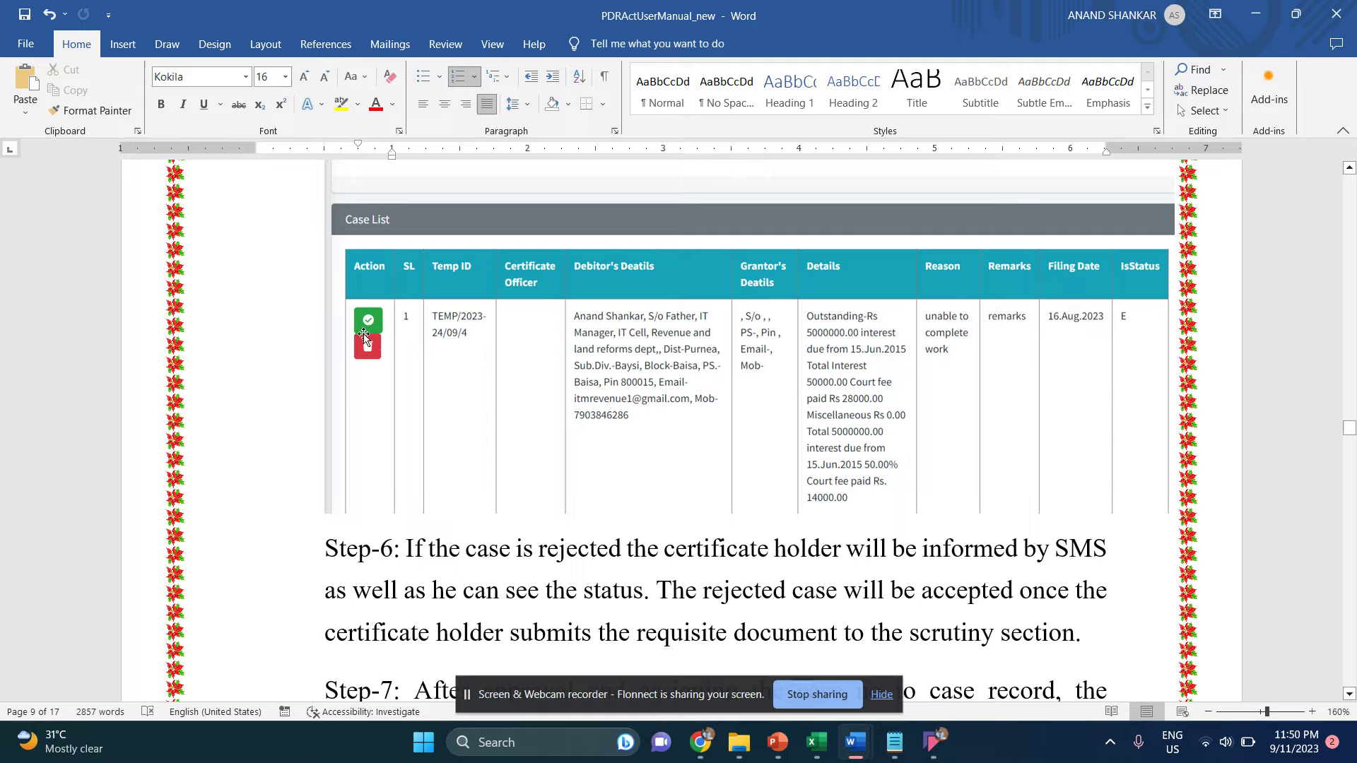
- Review the manual's instructions for forwarding a case and the Forward Case illustration with its filters and case list
scroll(485, 420, "down", 10)
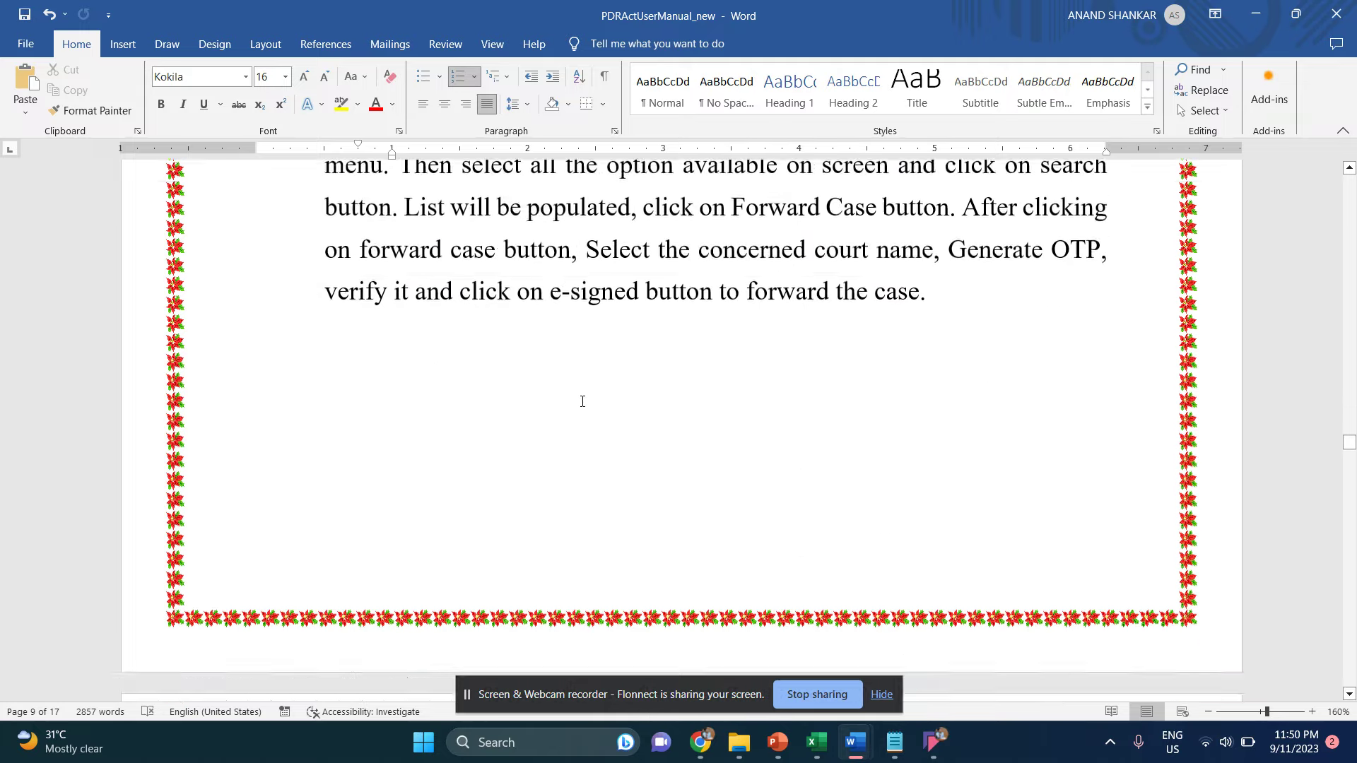
scroll(582, 401, "down", 8)
scroll(582, 402, "up", 1)
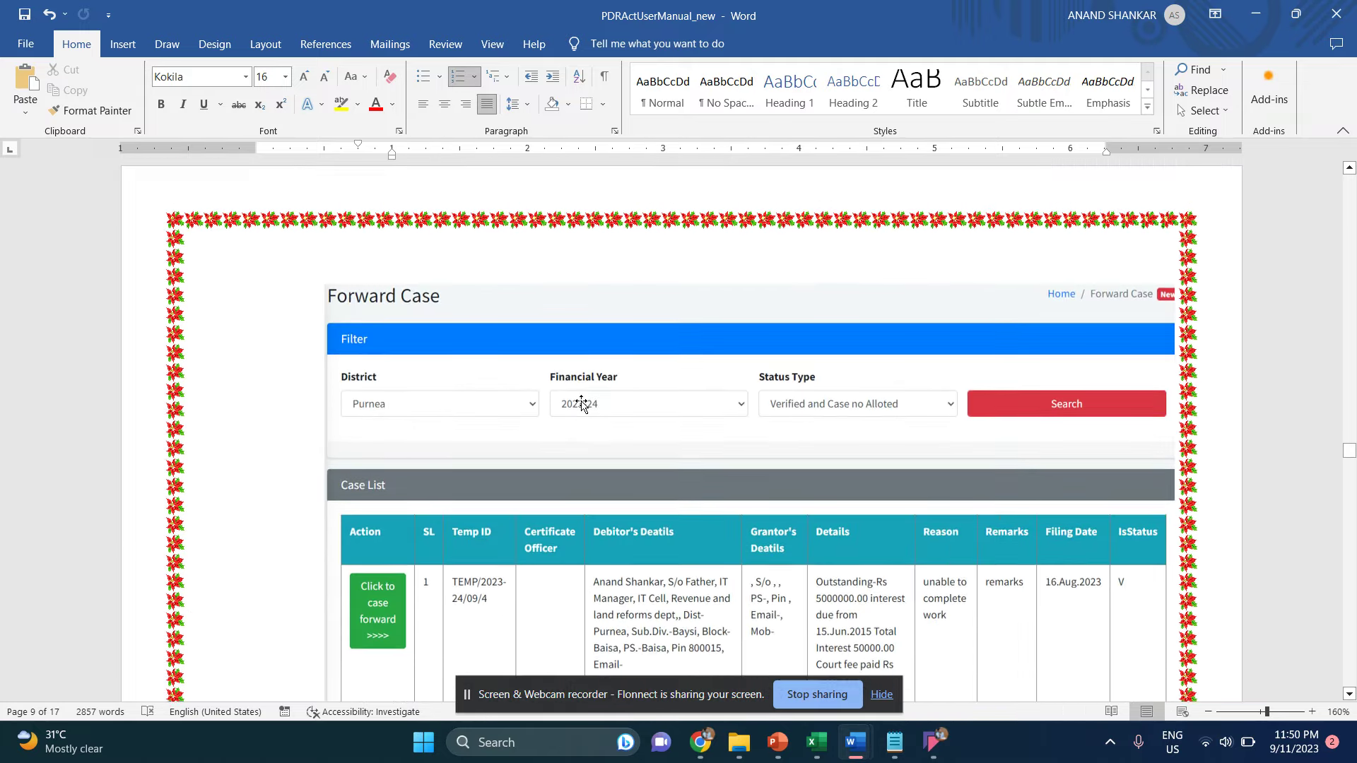
scroll(566, 339, "down", 5)
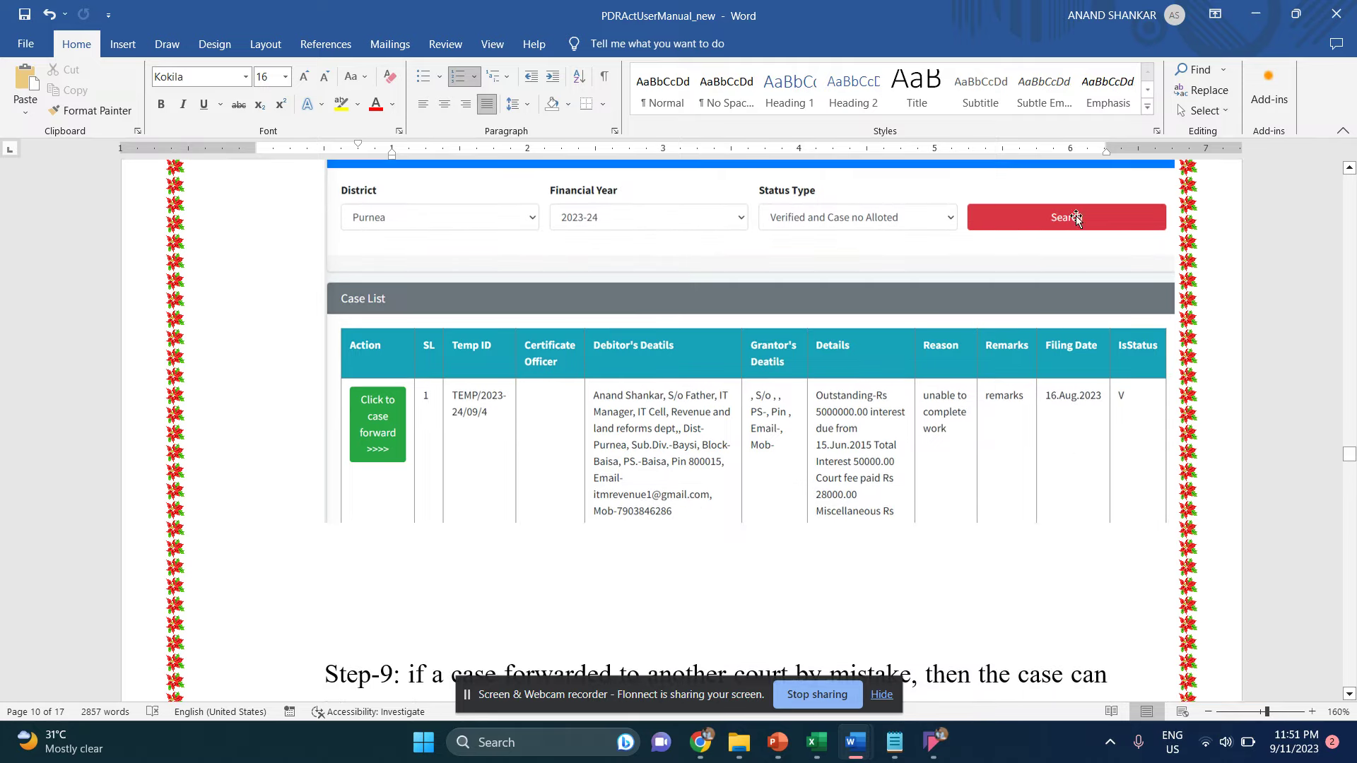